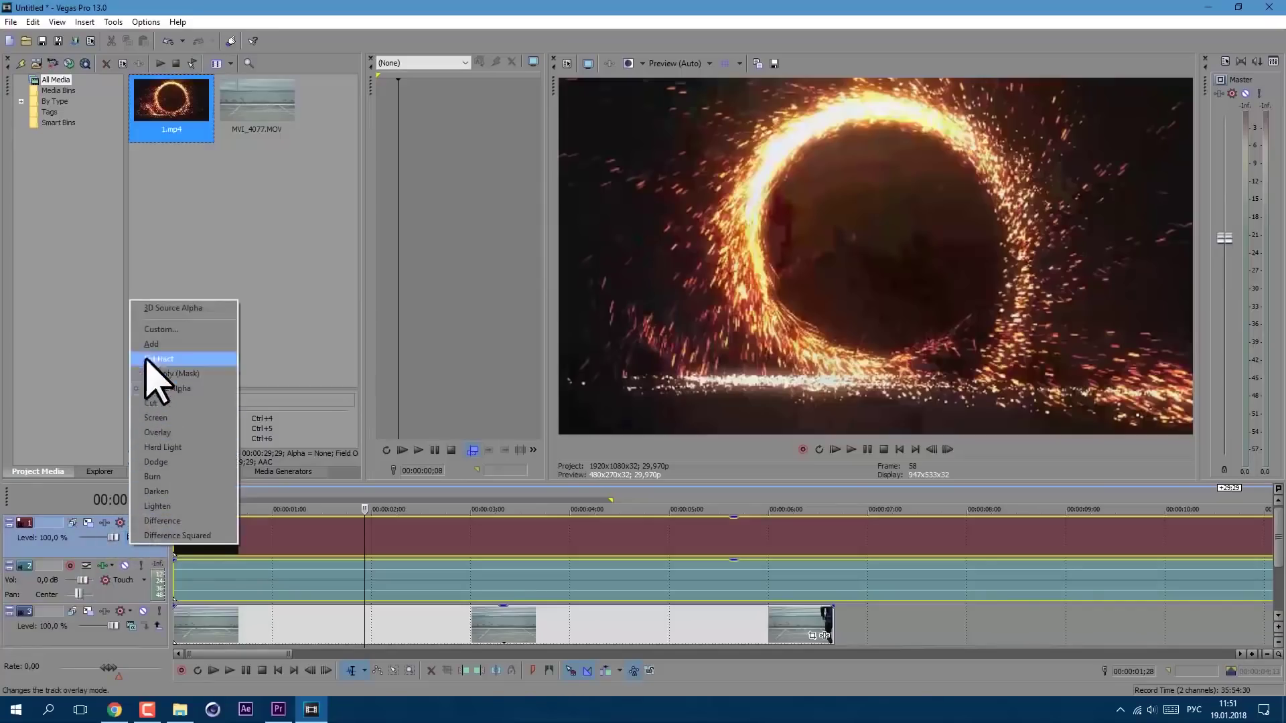
- Set the fire track's compositing mode to Add and play the composite over the parking-lot footage
{"action": "left_click", "coordinate": [145, 344]}
{"action": "left_click", "coordinate": [850, 449]}
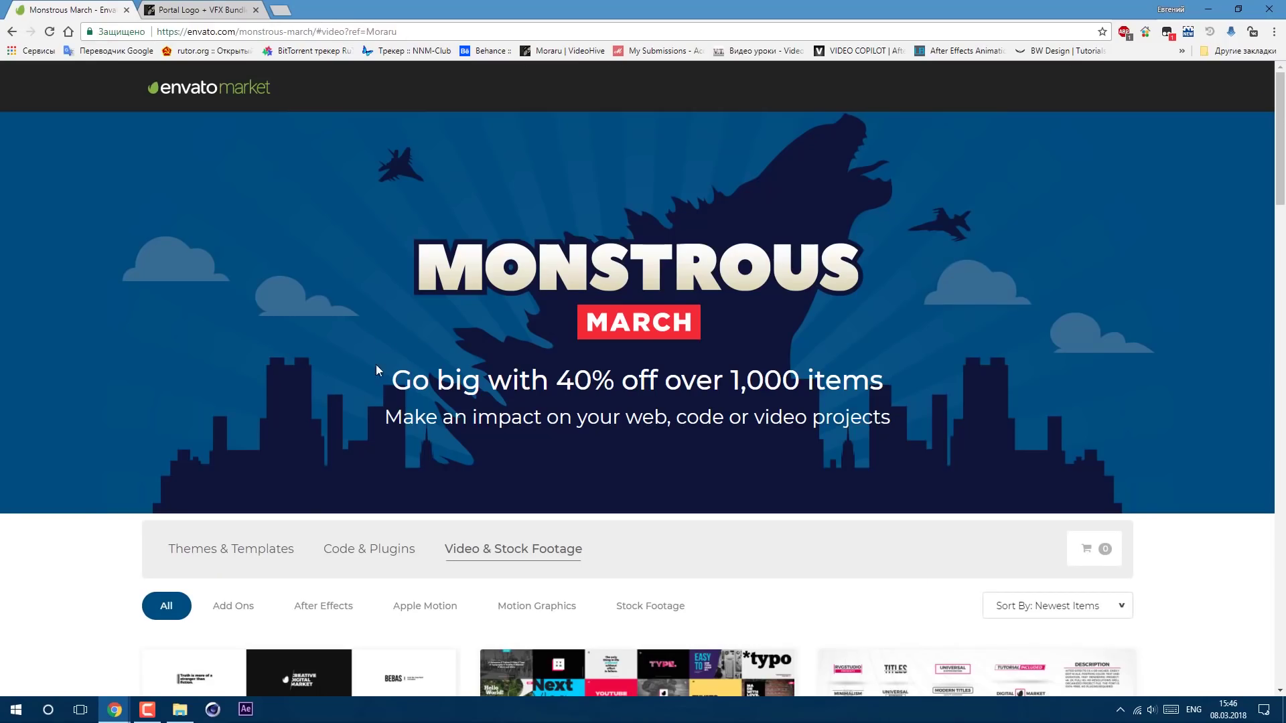
- Filter the sale to After Effects items and check the VFX Bundle's $11 price on VideoHive
{"action": "left_click", "coordinate": [324, 606]}
{"action": "scroll", "coordinate": [363, 519], "scroll_direction": "down", "scroll_amount": 15}
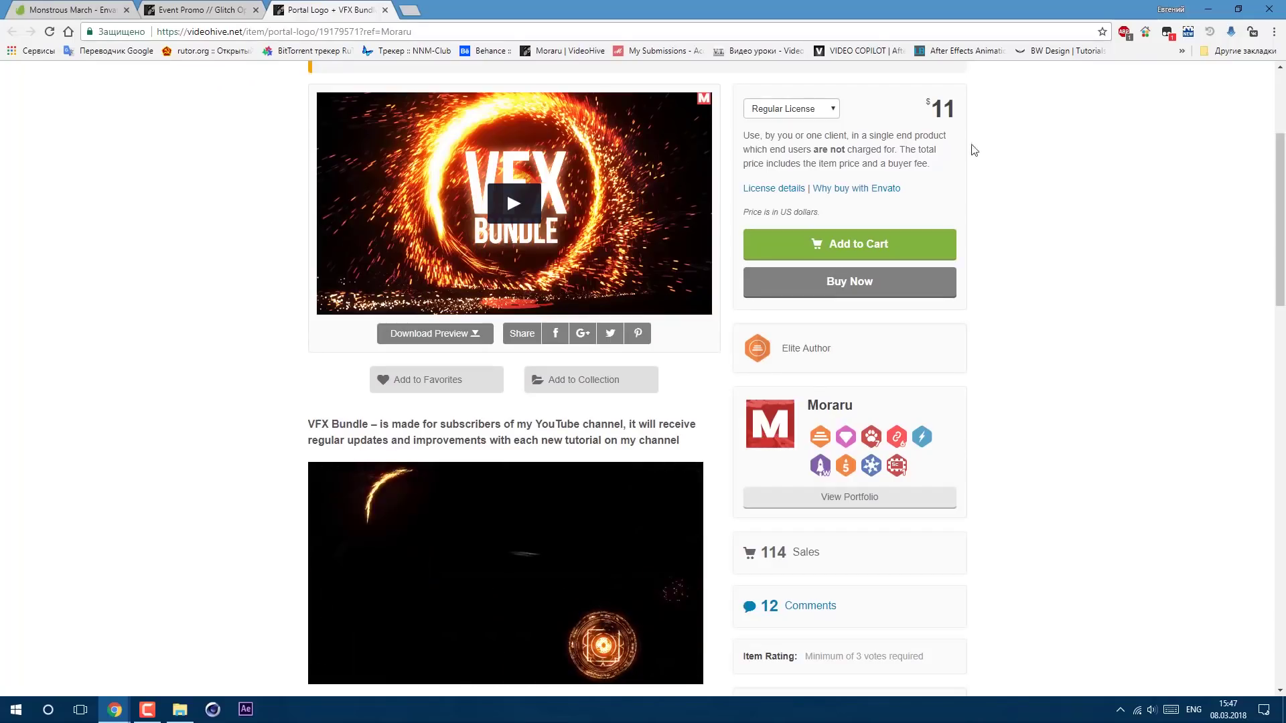
{"action": "double_click", "coordinate": [944, 109]}
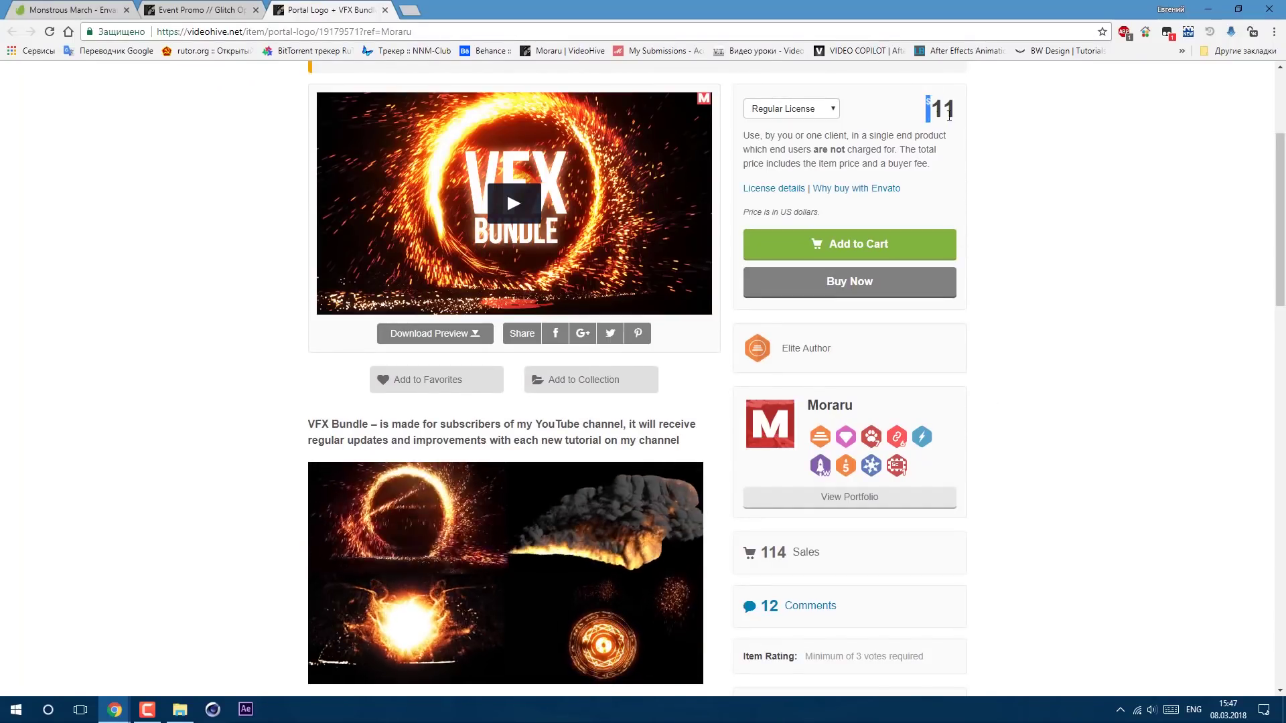
{"action": "left_click", "coordinate": [979, 230]}
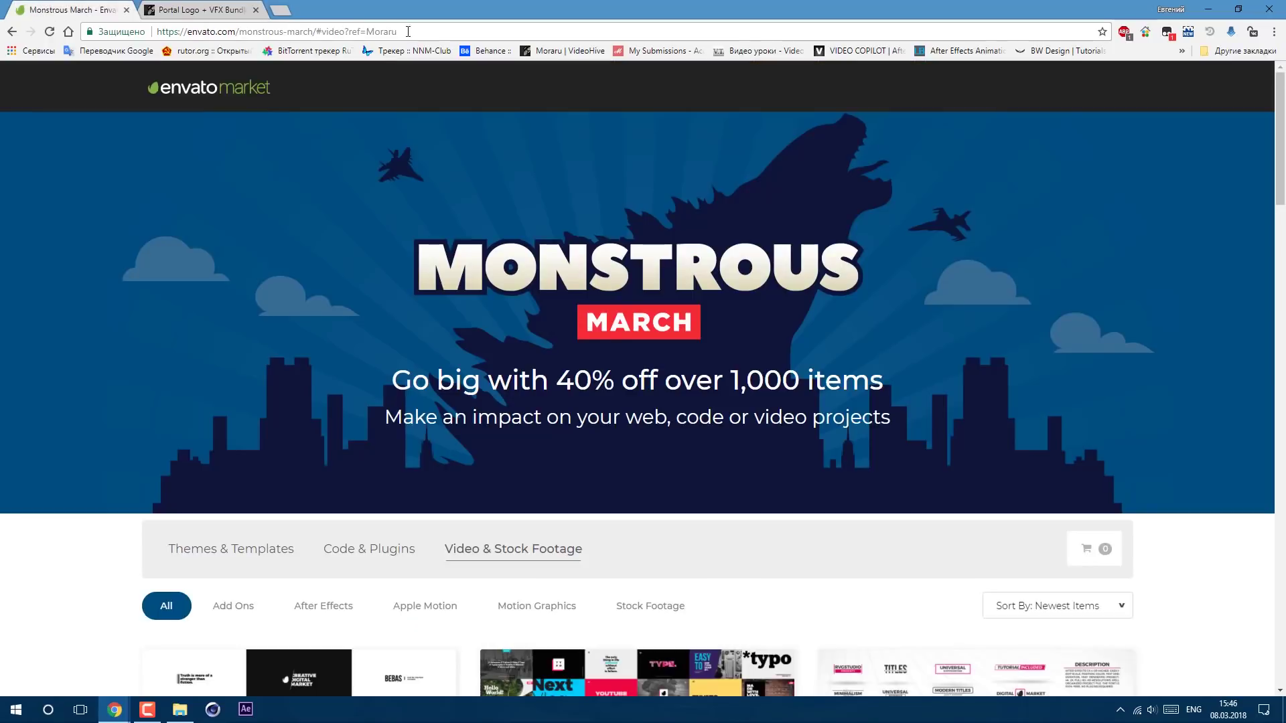
- Reapply the After Effects filter on the Envato sale page and browse the listed items
{"action": "left_click", "coordinate": [334, 606]}
{"action": "scroll", "coordinate": [348, 569], "scroll_direction": "down", "scroll_amount": 9}
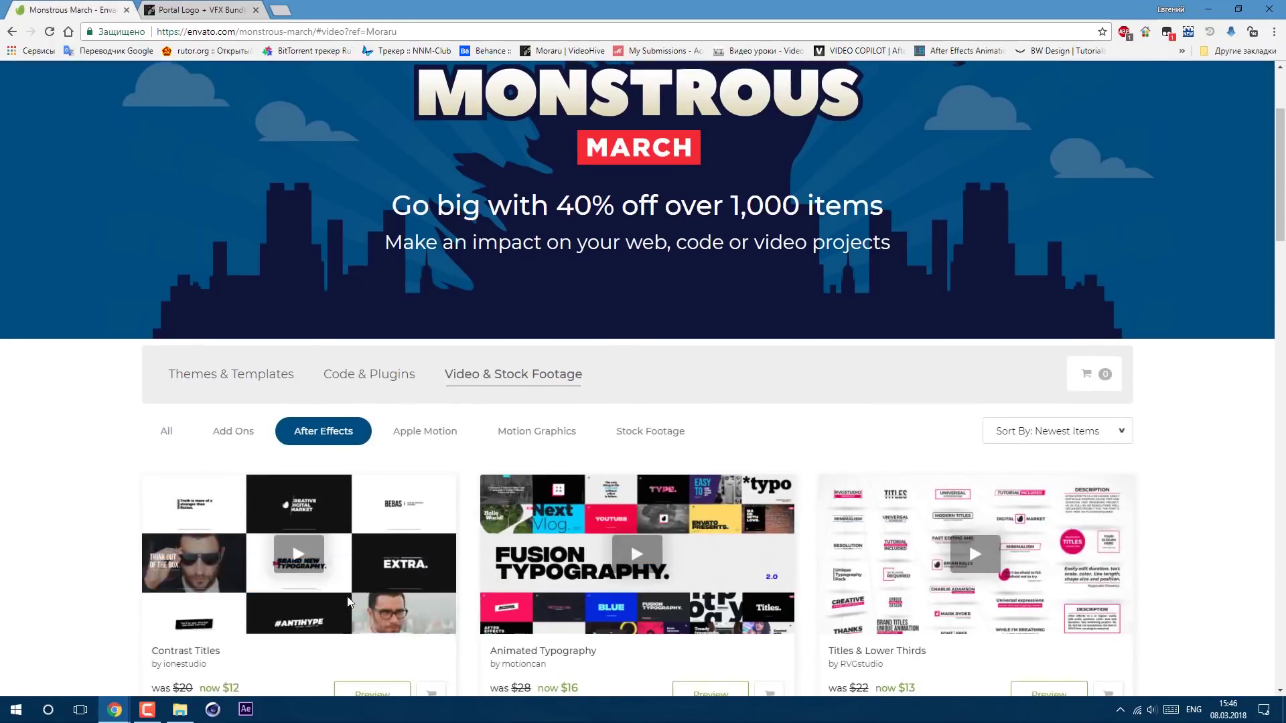
{"action": "scroll", "coordinate": [364, 519], "scroll_direction": "down", "scroll_amount": 15}
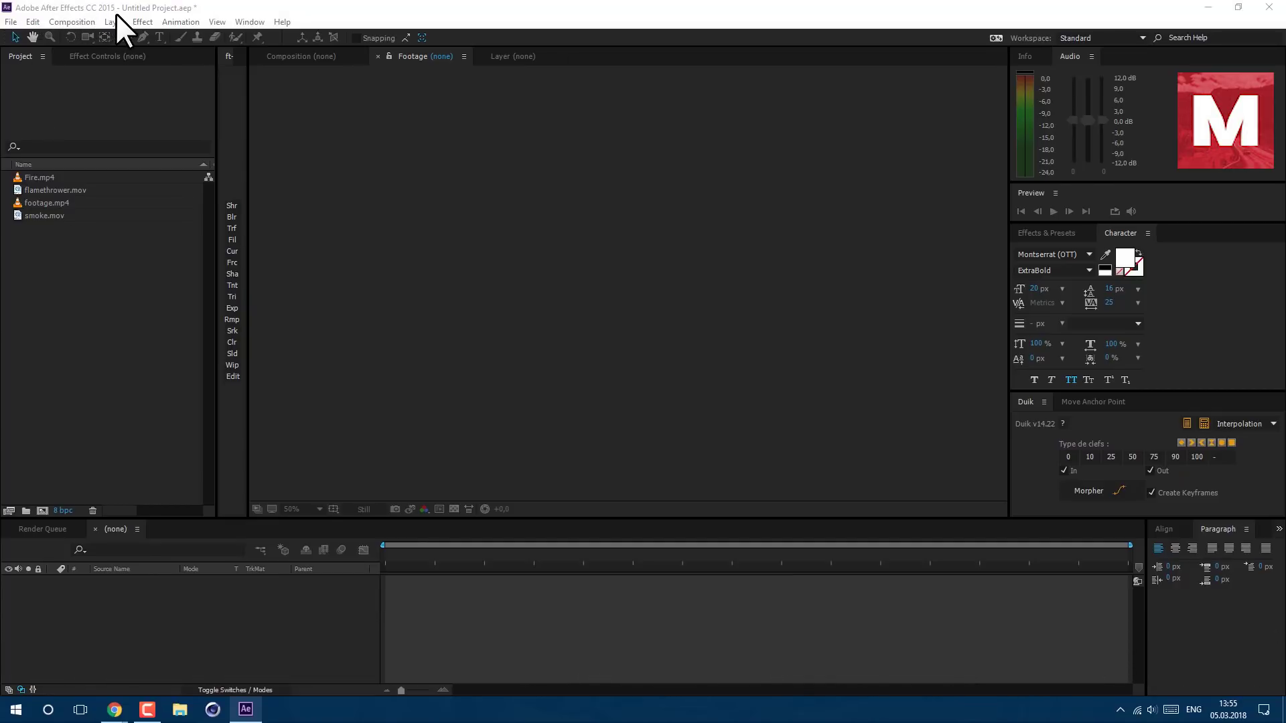
- Preview flamethrower.mov by scrubbing it in the Footage panel, then make a comp from footage.mp4
{"action": "left_click_drag", "start_coordinate": [46, 232], "coordinate": [46, 175]}
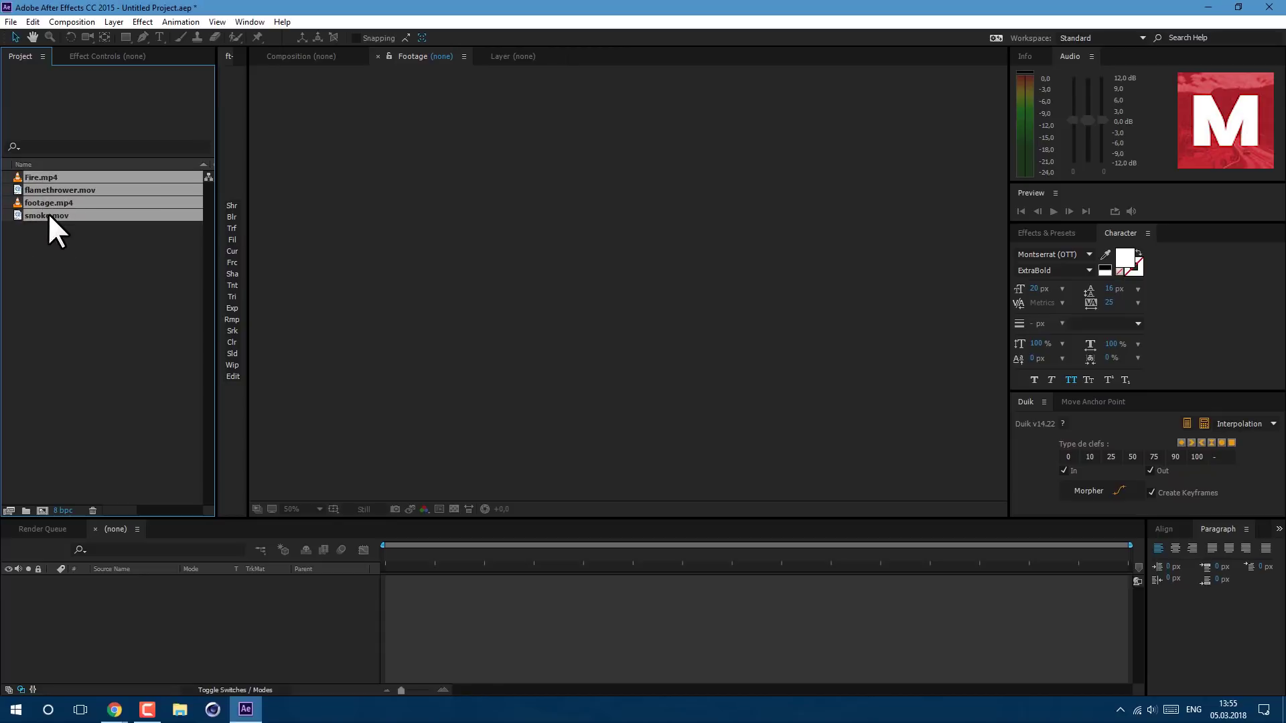
{"action": "left_click", "coordinate": [59, 191], "text": "ctrl"}
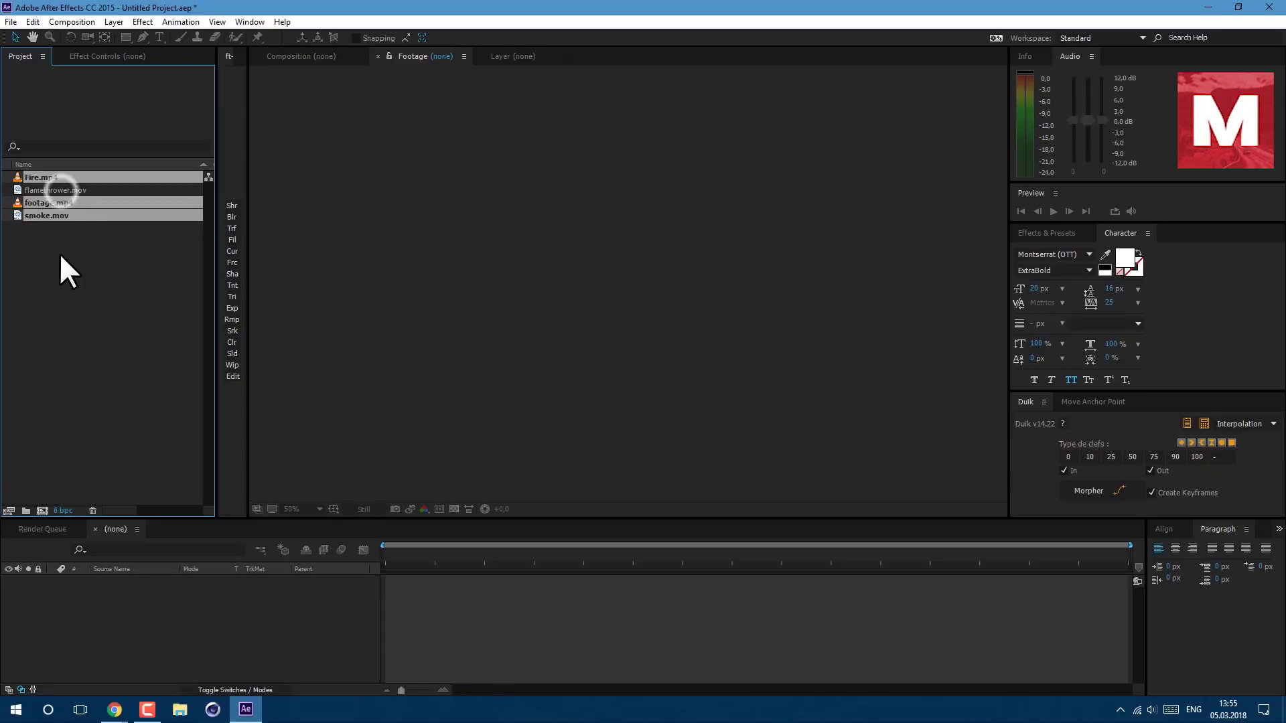
{"action": "double_click", "coordinate": [63, 188]}
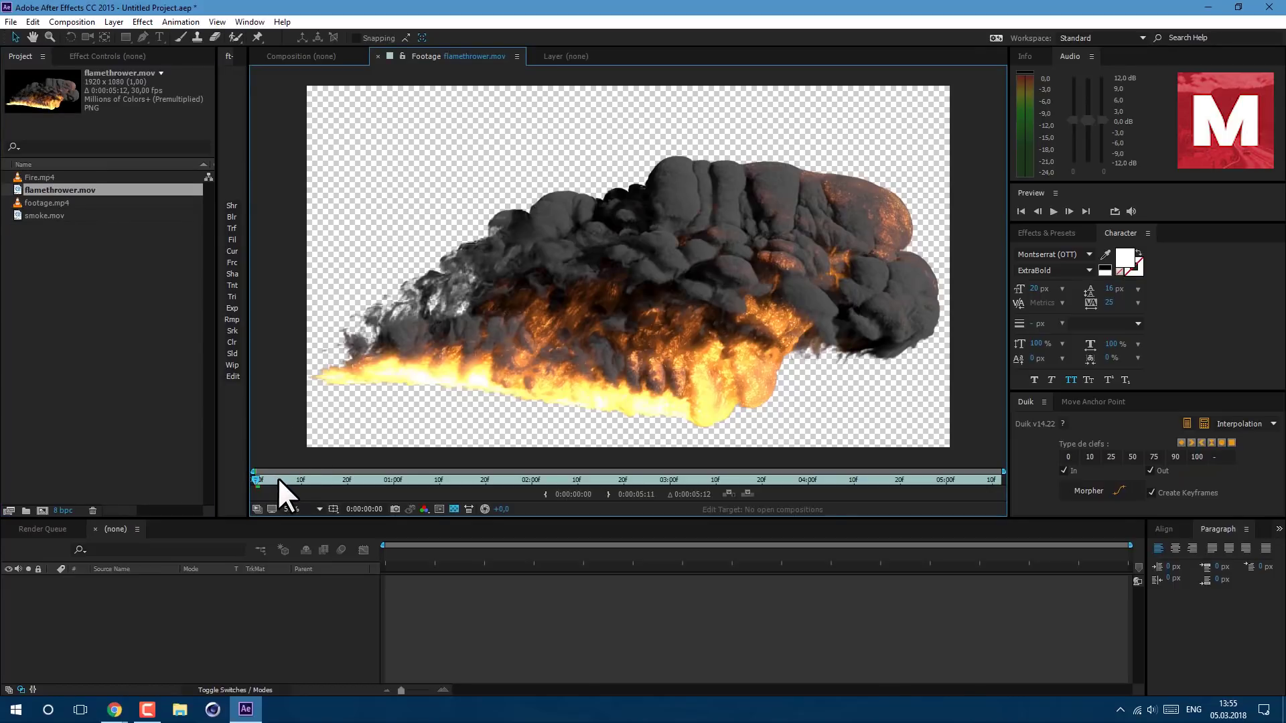
{"action": "left_click_drag", "start_coordinate": [277, 477], "coordinate": [743, 479]}
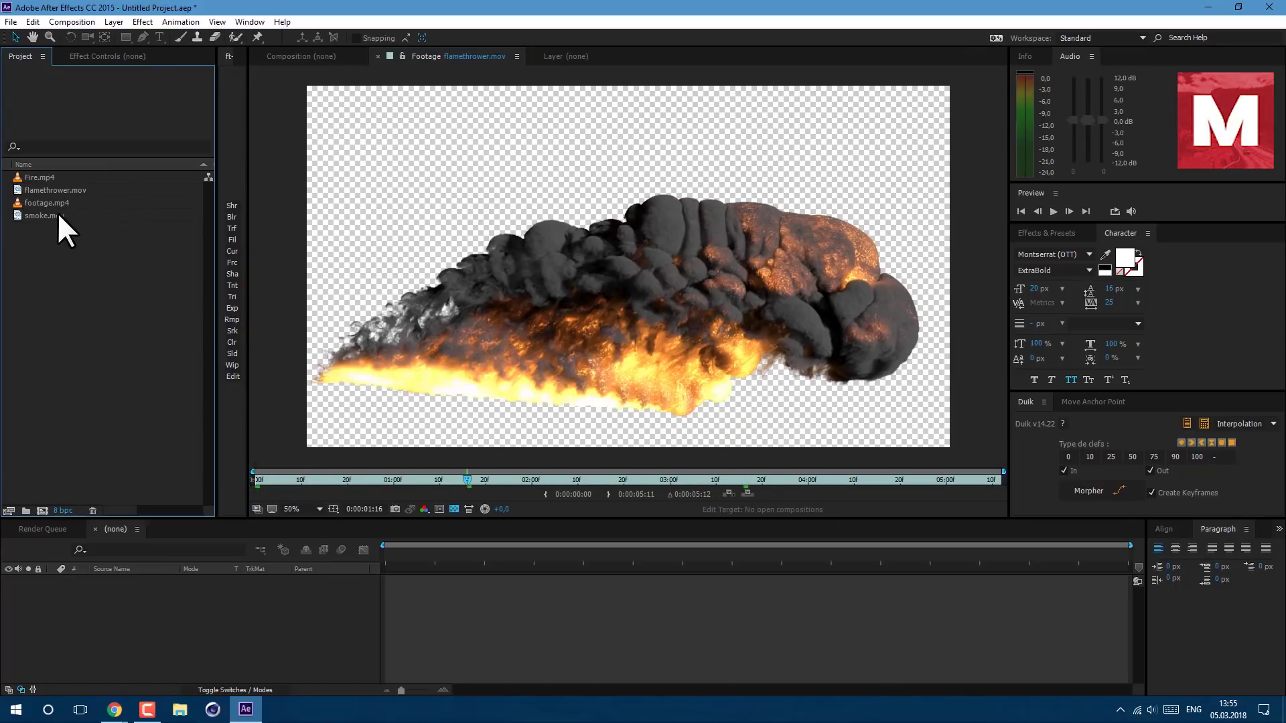
{"action": "left_click_drag", "start_coordinate": [51, 202], "coordinate": [42, 508]}
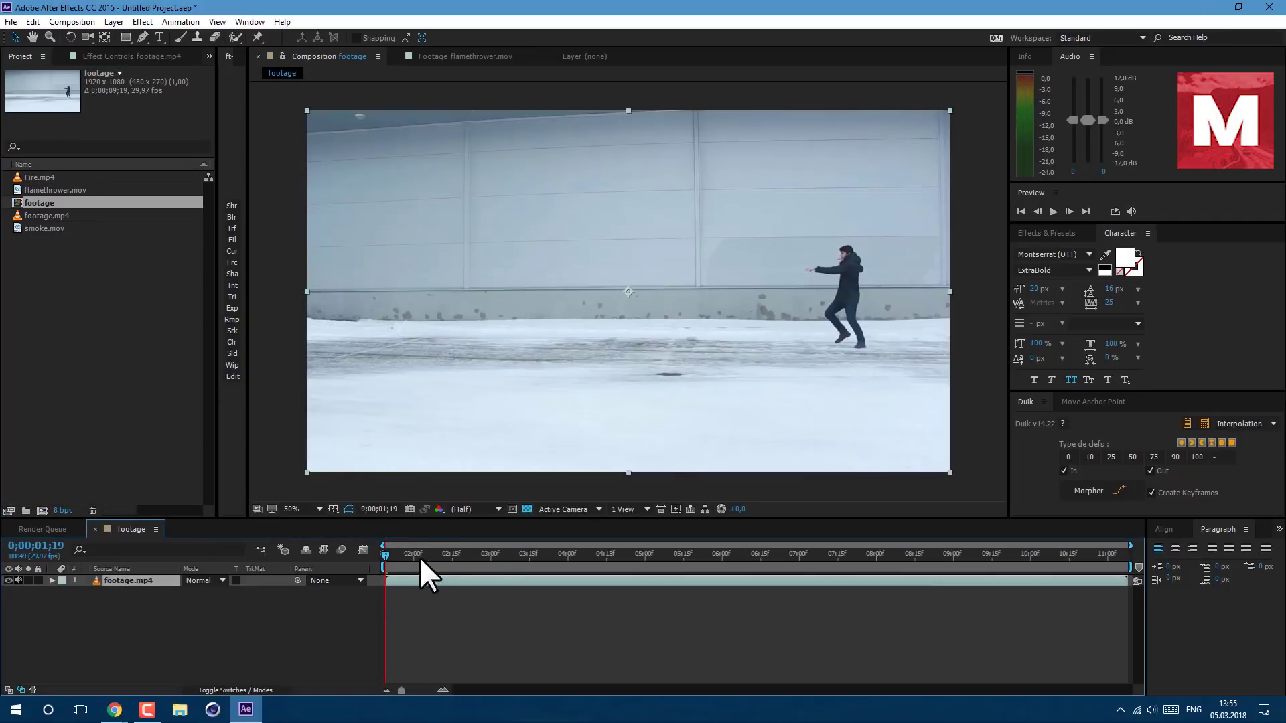
- Add flamethrower.mov as the top layer and flip it horizontally
{"action": "left_click", "coordinate": [70, 191]}
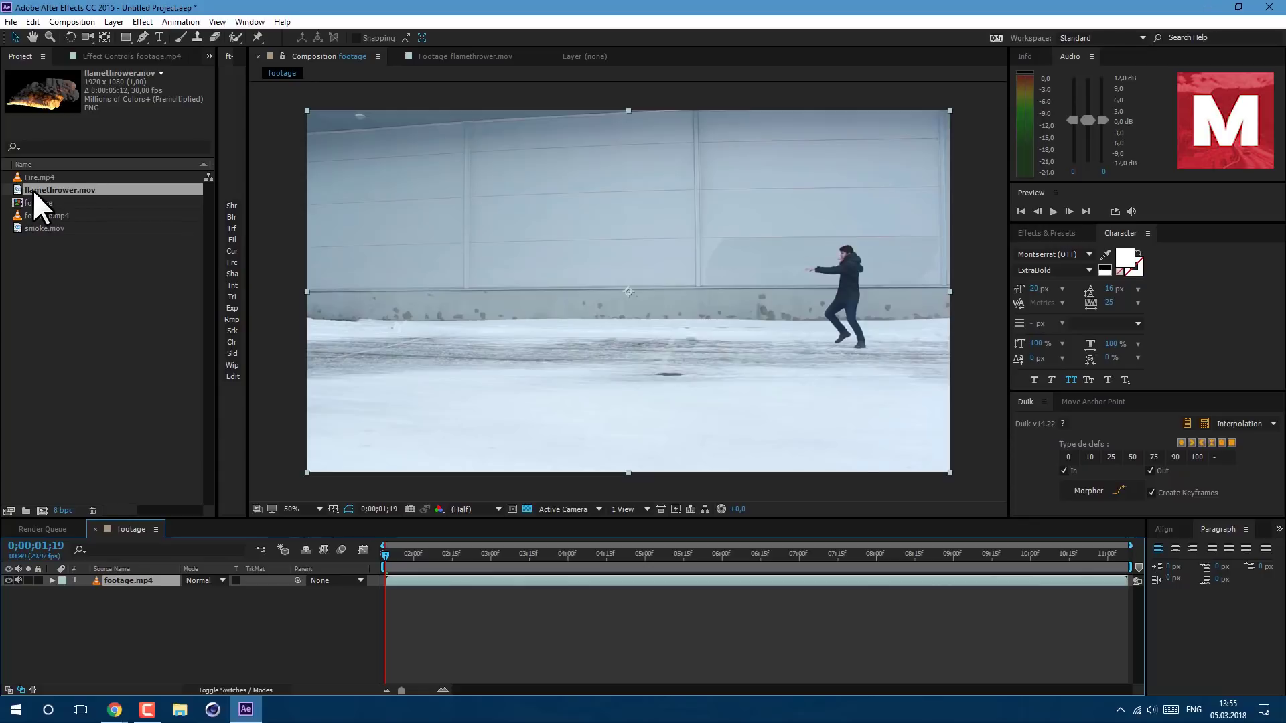
{"action": "left_click_drag", "start_coordinate": [69, 190], "coordinate": [129, 573]}
{"action": "right_click", "coordinate": [431, 580]}
{"action": "mouse_move", "coordinate": [542, 115]}
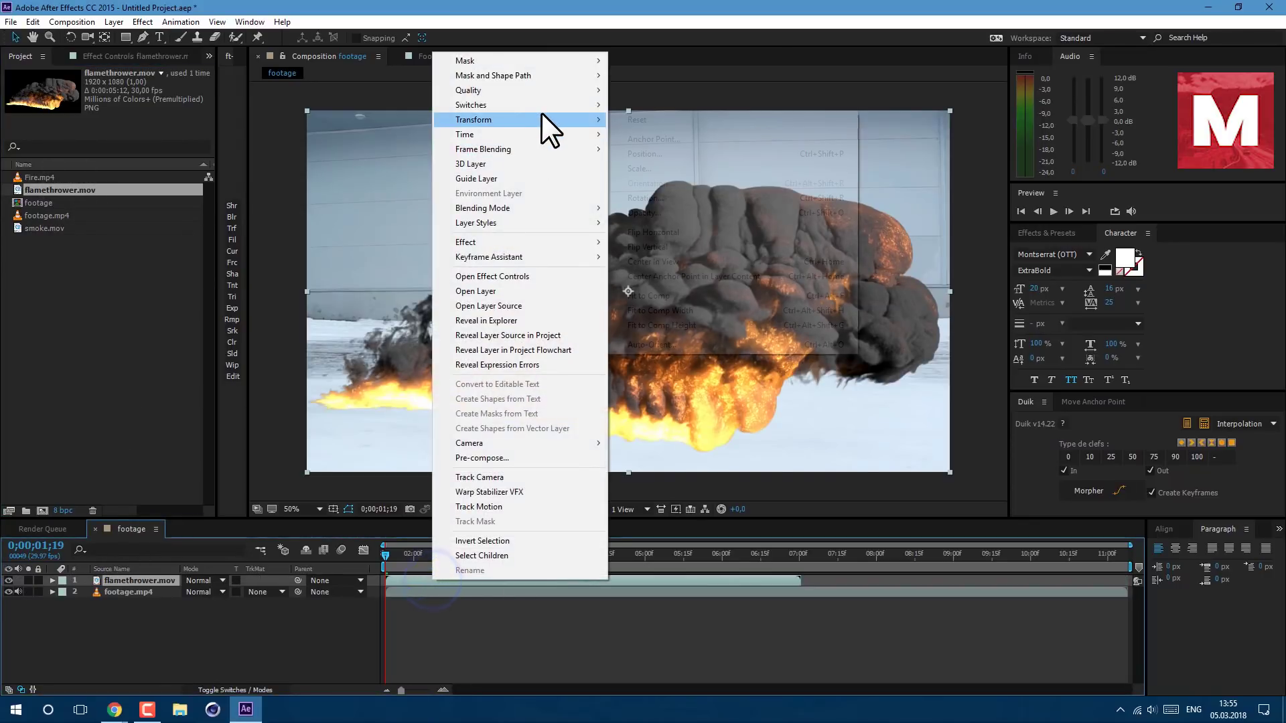
{"action": "left_click", "coordinate": [665, 234]}
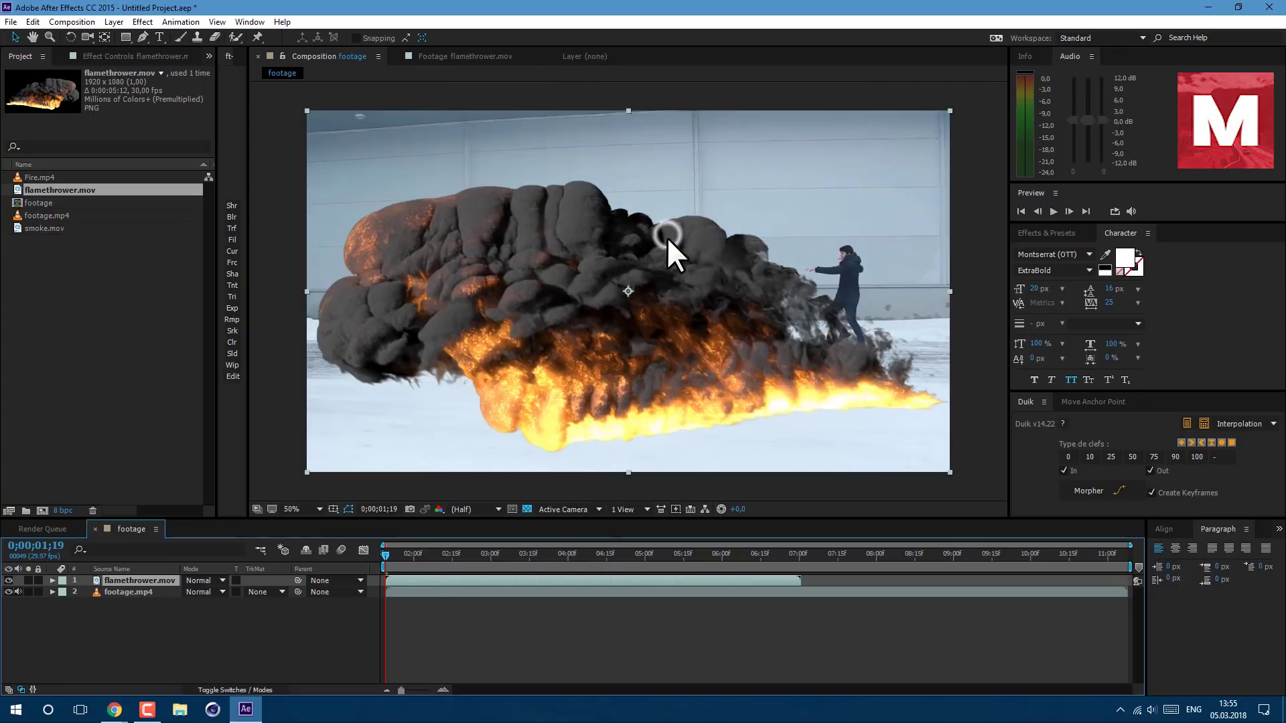
- Line the flame up with the man's hands and start the layer slightly later
{"action": "left_click", "coordinate": [788, 383]}
{"action": "left_click_drag", "start_coordinate": [611, 284], "coordinate": [621, 286]}
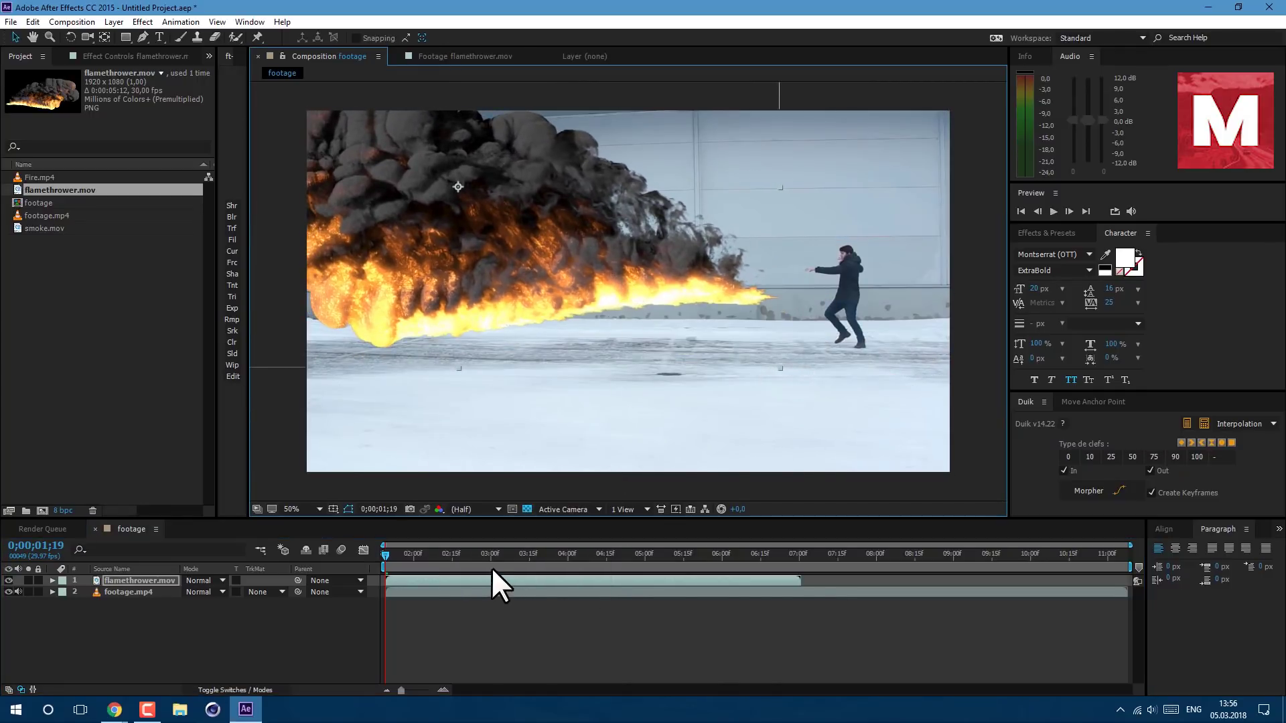
{"action": "left_click", "coordinate": [509, 566]}
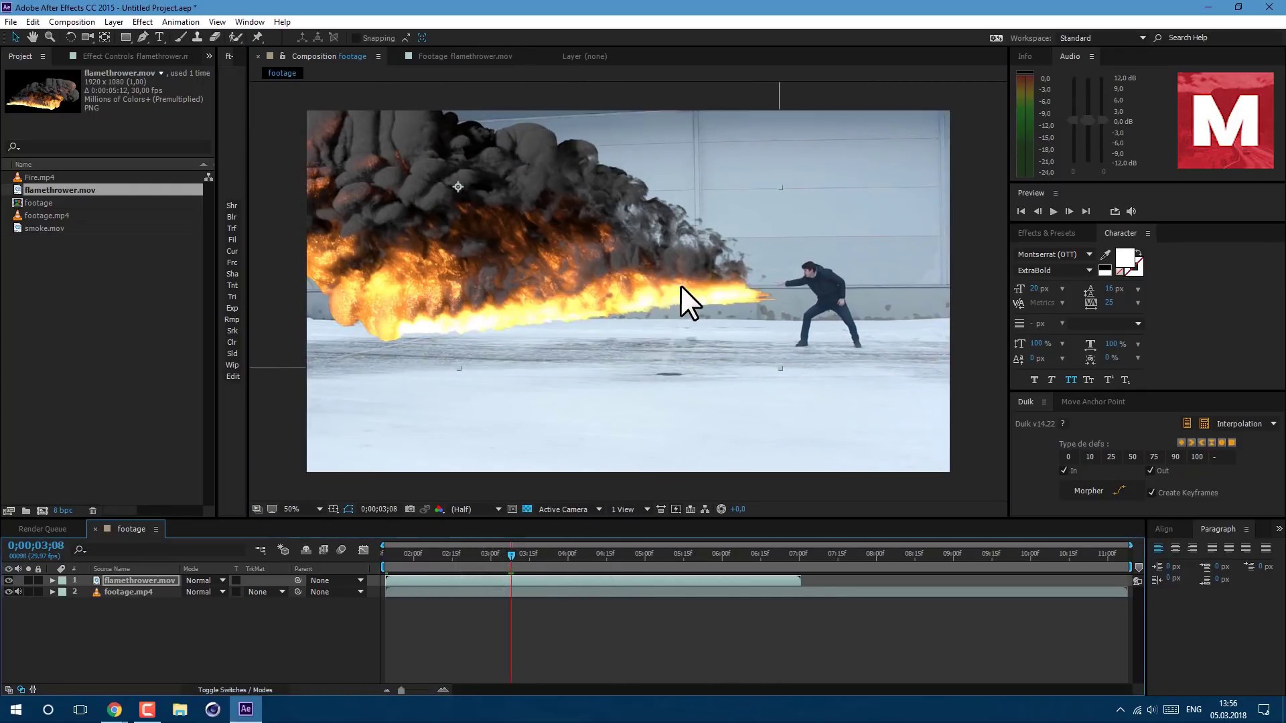
{"action": "left_click_drag", "start_coordinate": [681, 287], "coordinate": [679, 274]}
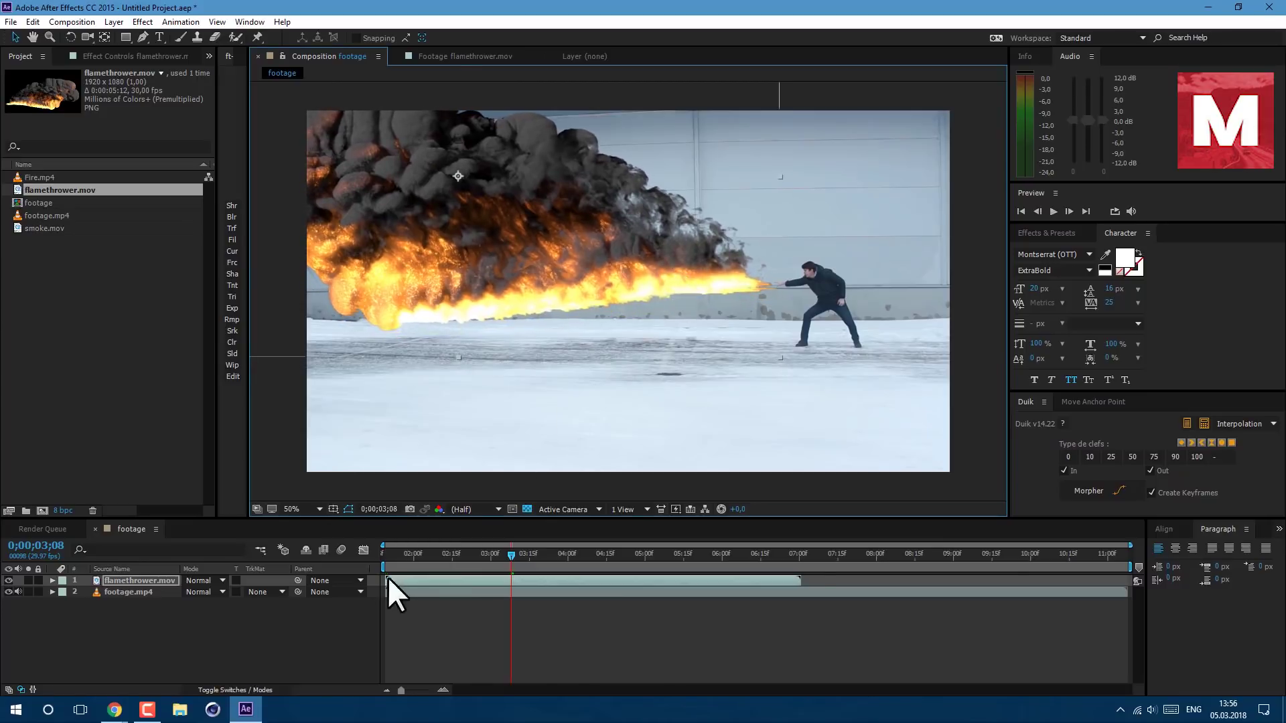
{"action": "left_click_drag", "start_coordinate": [387, 580], "coordinate": [411, 580]}
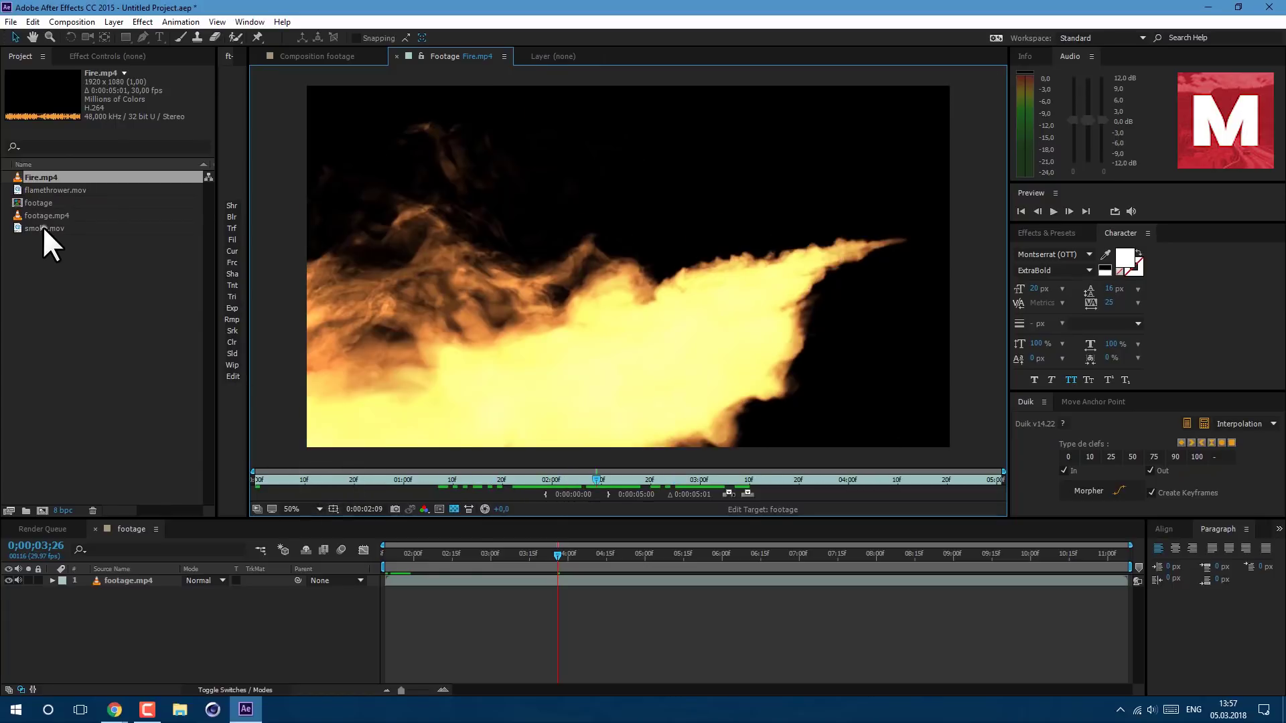
- Preview smoke.mov in the Footage panel, then play the footage composition from the start
{"action": "left_click", "coordinate": [42, 228]}
{"action": "double_click", "coordinate": [48, 227]}
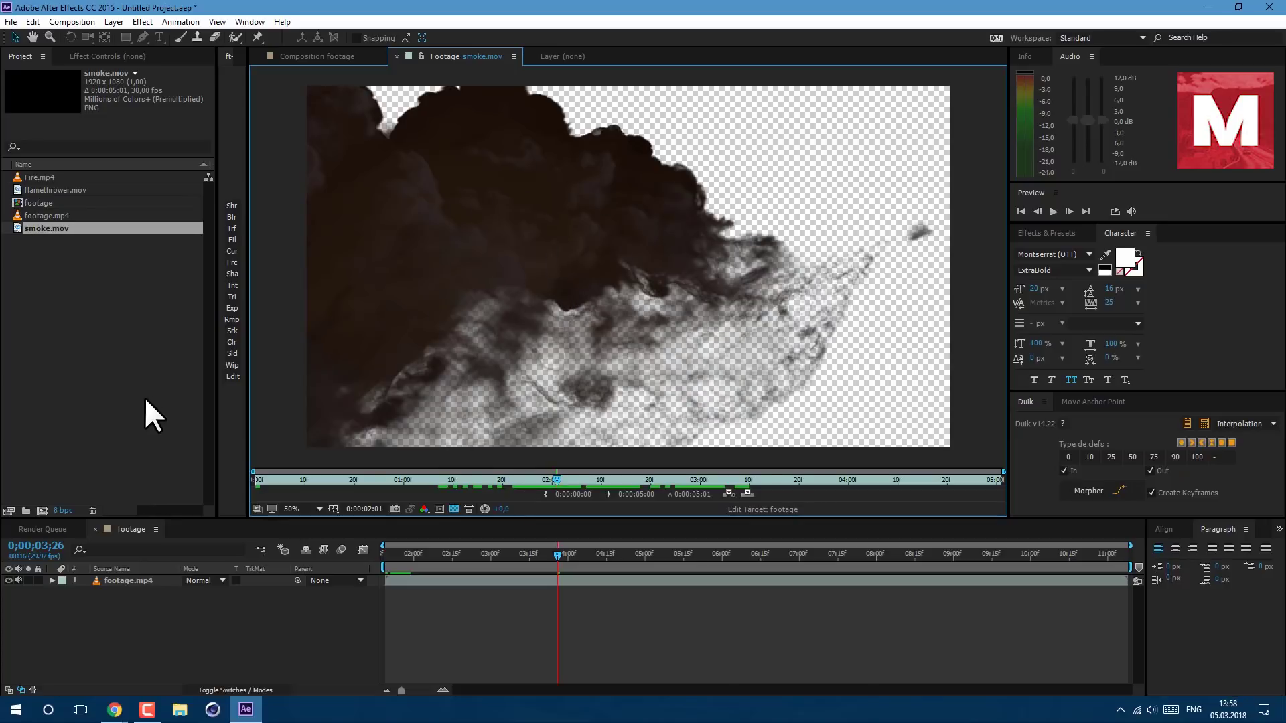
{"action": "left_click", "coordinate": [126, 580]}
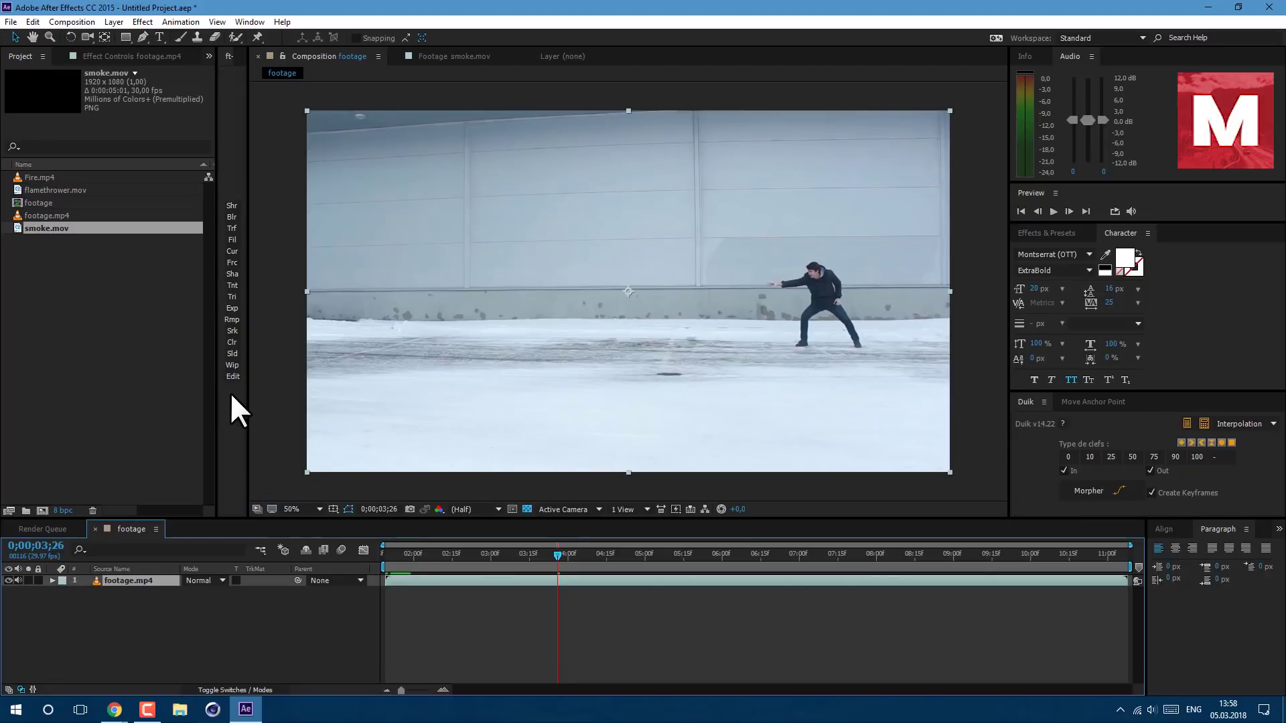
{"action": "left_click", "coordinate": [405, 556]}
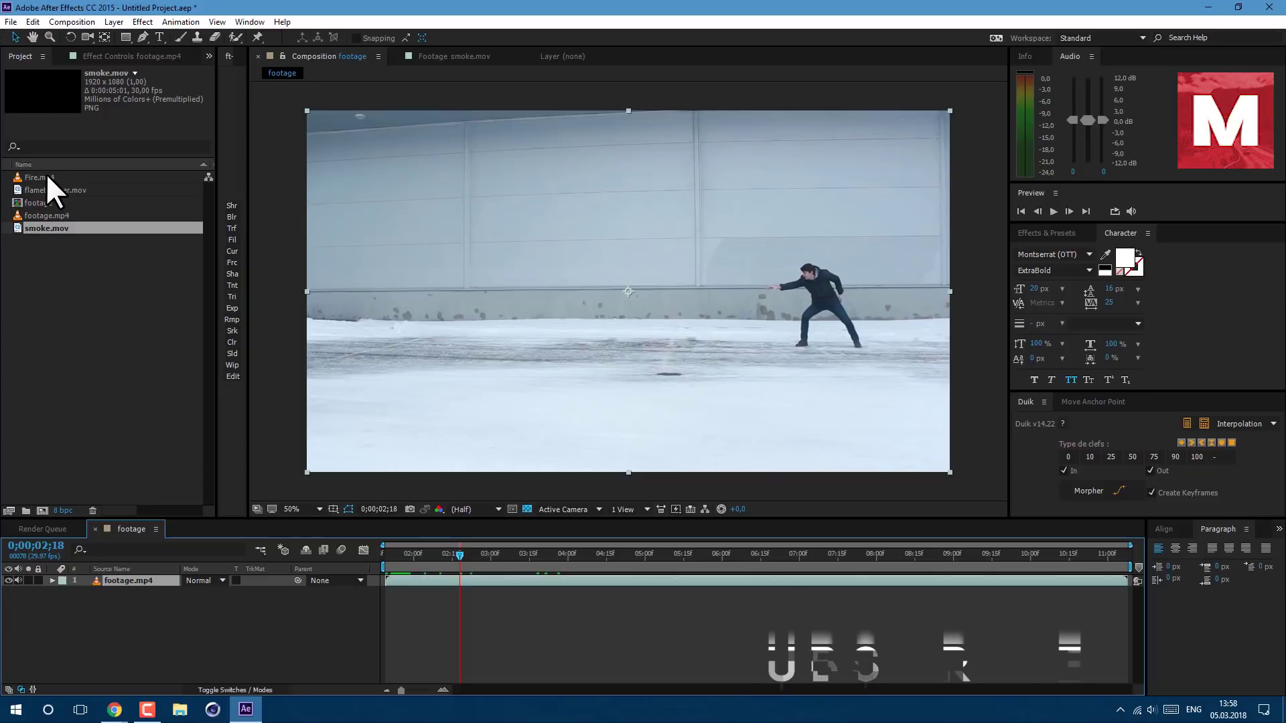
- Add Fire.mp4 in Add mode and smoke.mov to the comp, then move both onto the man's hand
{"action": "left_click_drag", "start_coordinate": [46, 172], "coordinate": [127, 564]}
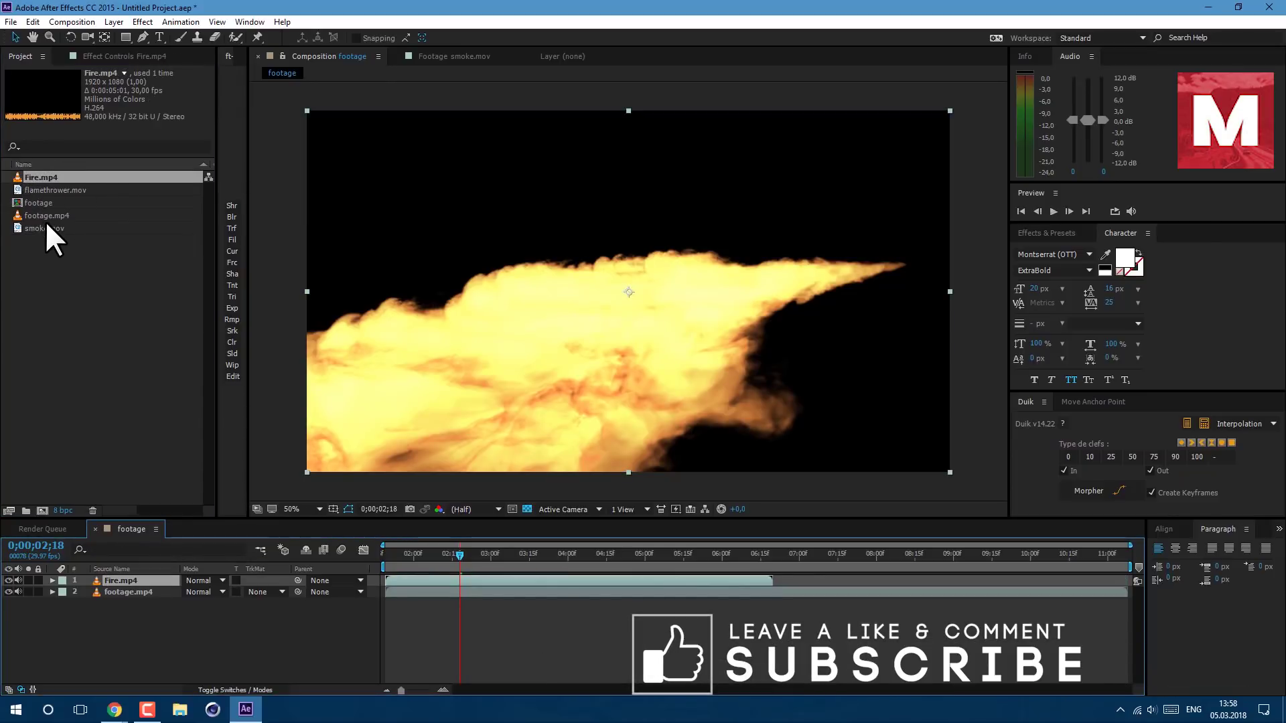
{"action": "left_click_drag", "start_coordinate": [44, 228], "coordinate": [130, 580]}
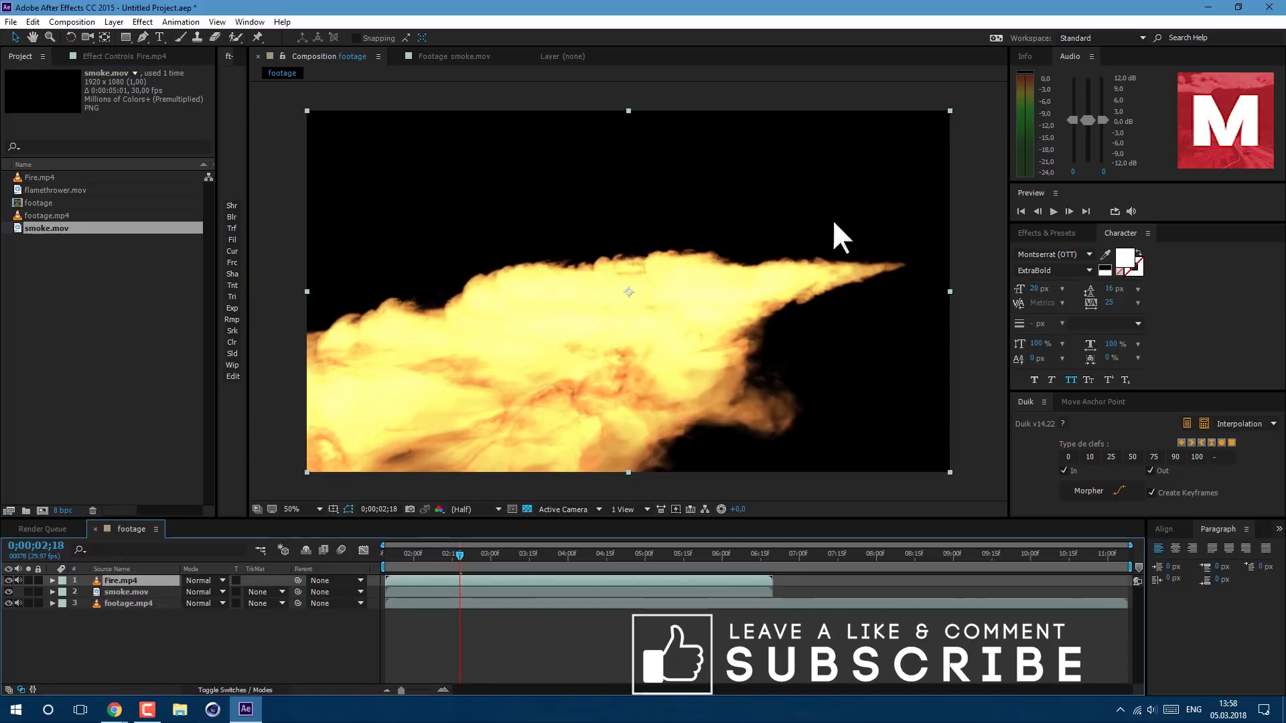
{"action": "left_click", "coordinate": [206, 580]}
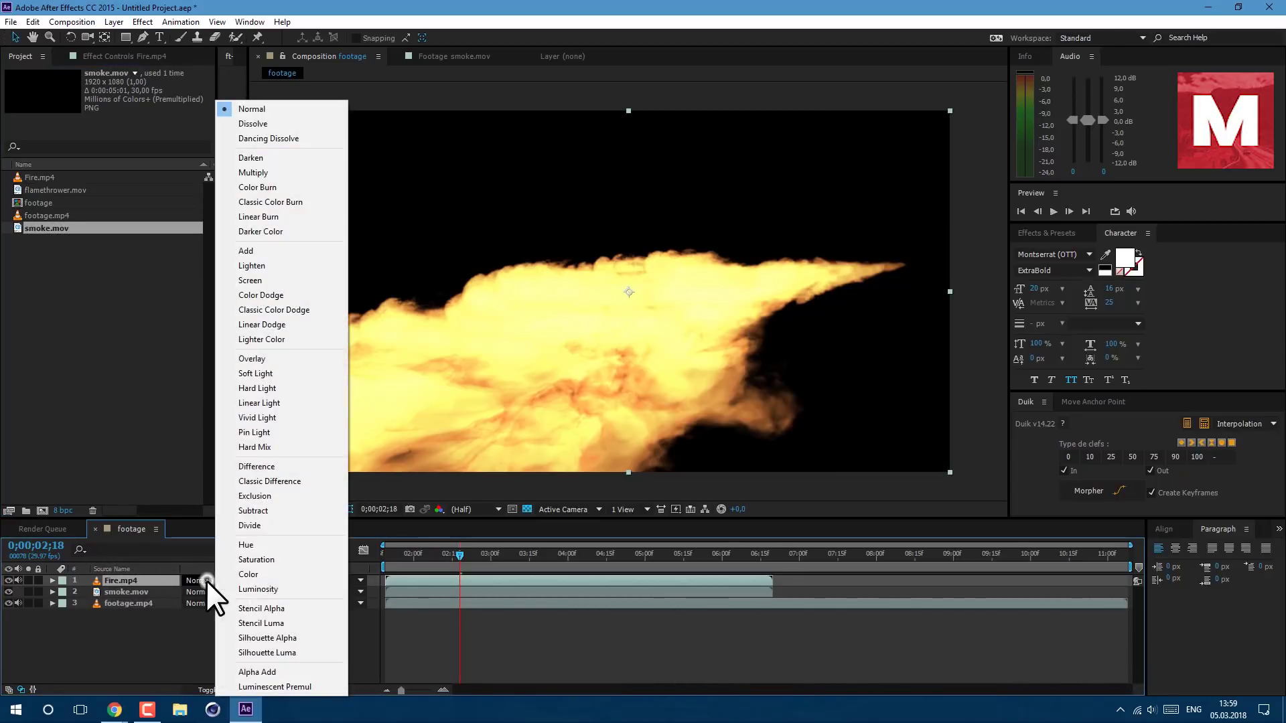
{"action": "left_click", "coordinate": [251, 252]}
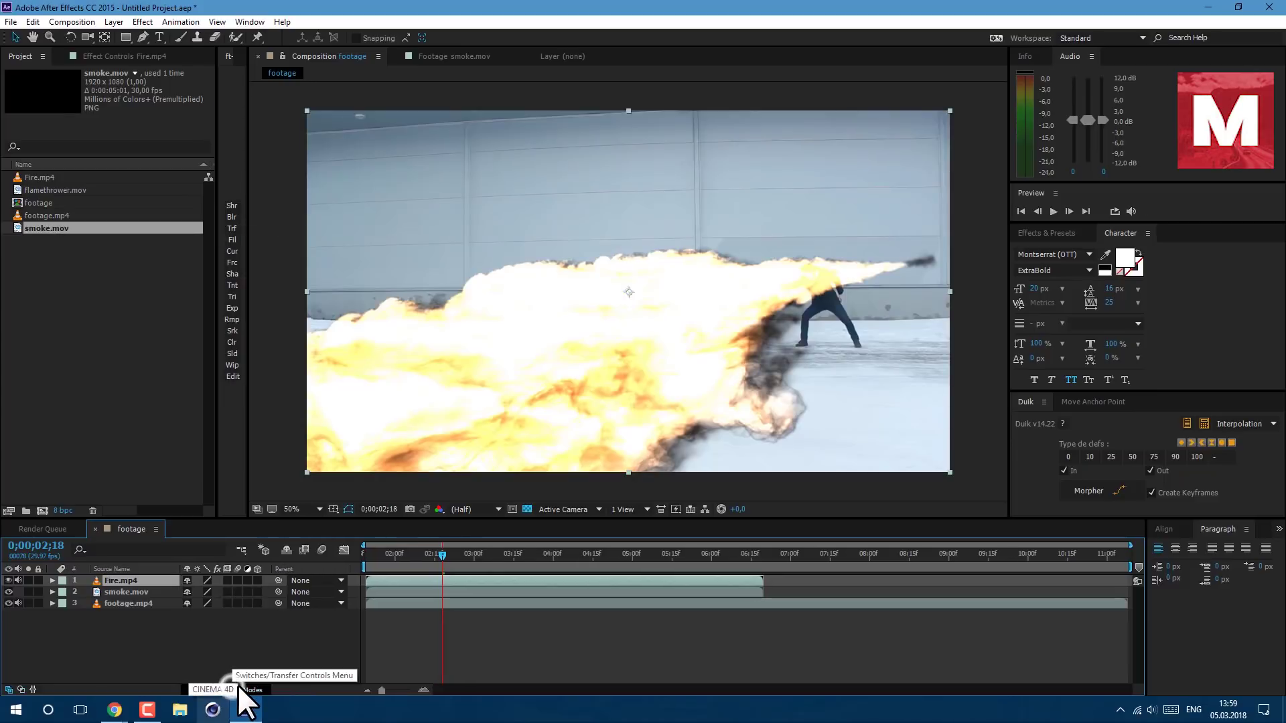
{"action": "left_click", "coordinate": [128, 592], "text": "ctrl"}
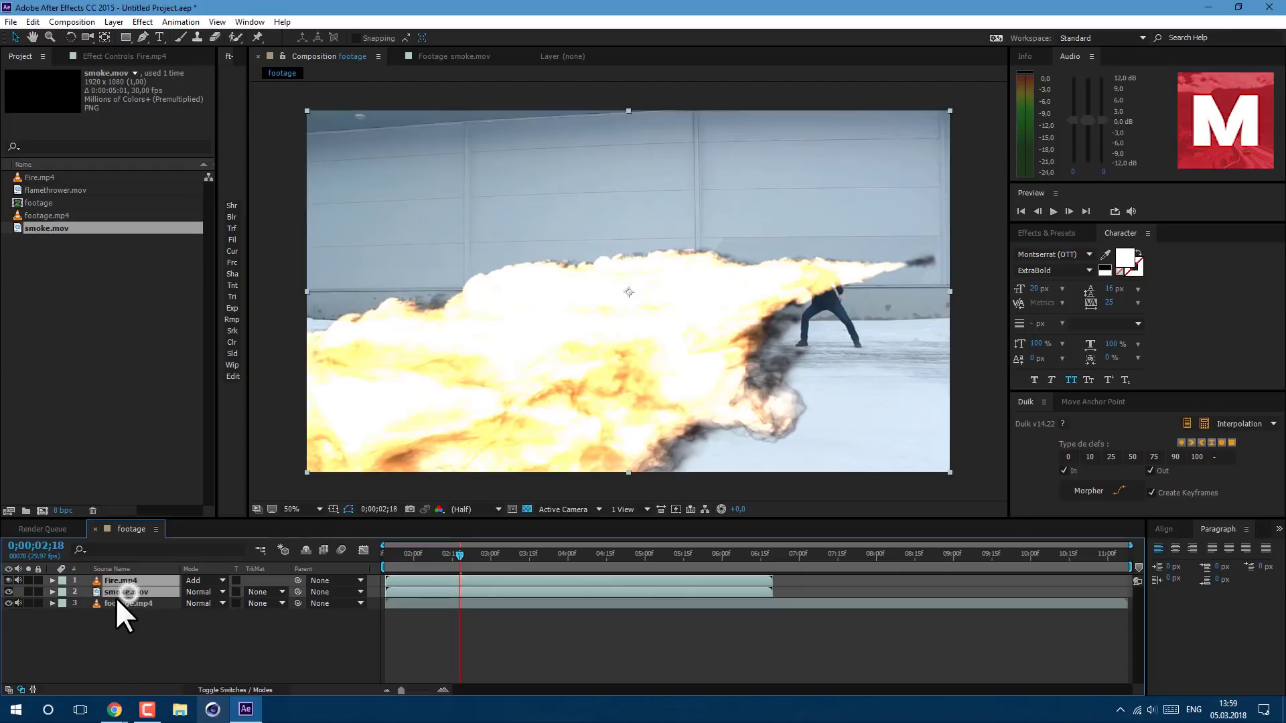
{"action": "left_click_drag", "start_coordinate": [854, 282], "coordinate": [714, 306]}
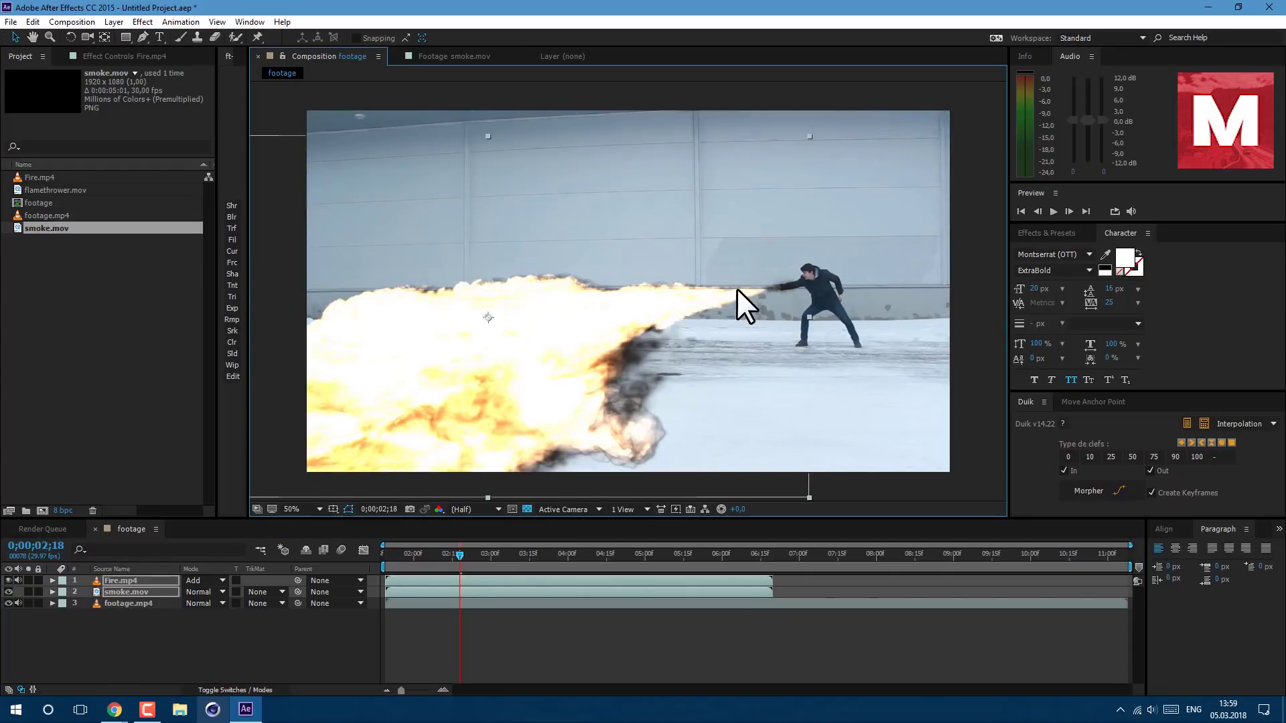
- Draw a rectangle mask on smoke.mov covering the area left of the hand, adjusting its right edge
{"action": "key", "text": "q"}
{"action": "left_click", "coordinate": [127, 592]}
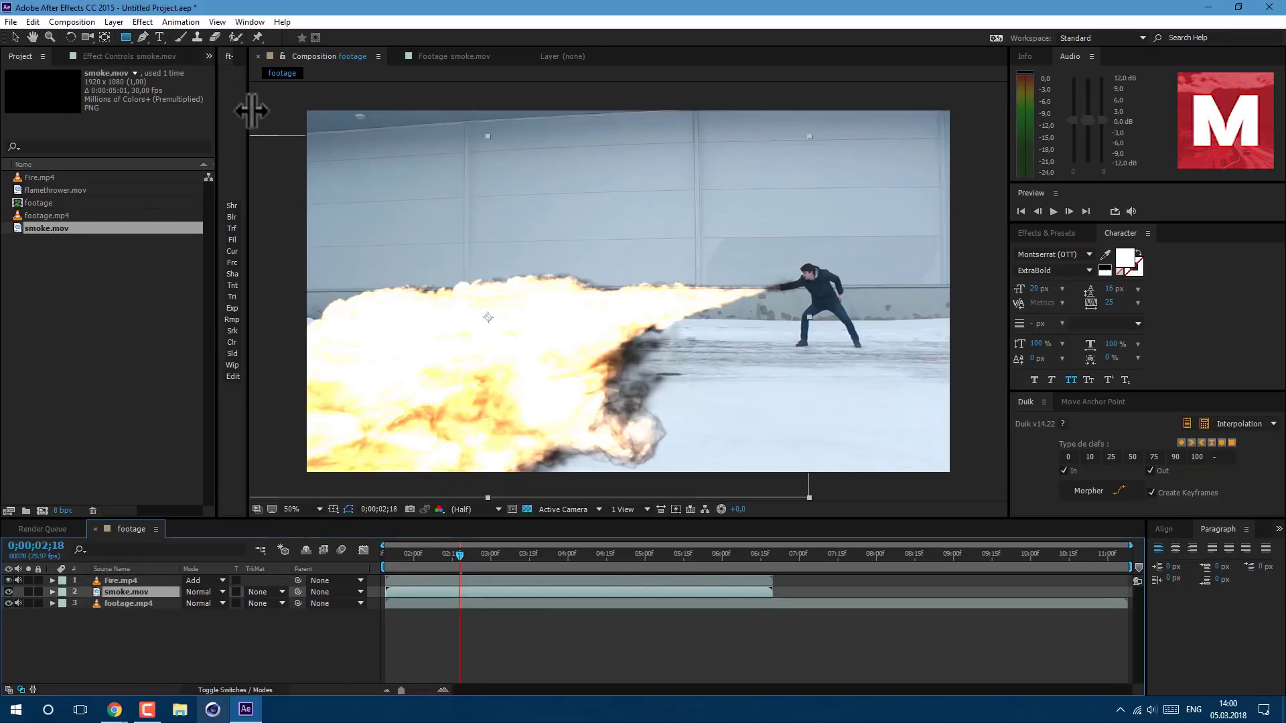
{"action": "key", "text": "comma"}
{"action": "left_click_drag", "start_coordinate": [379, 188], "coordinate": [699, 437]}
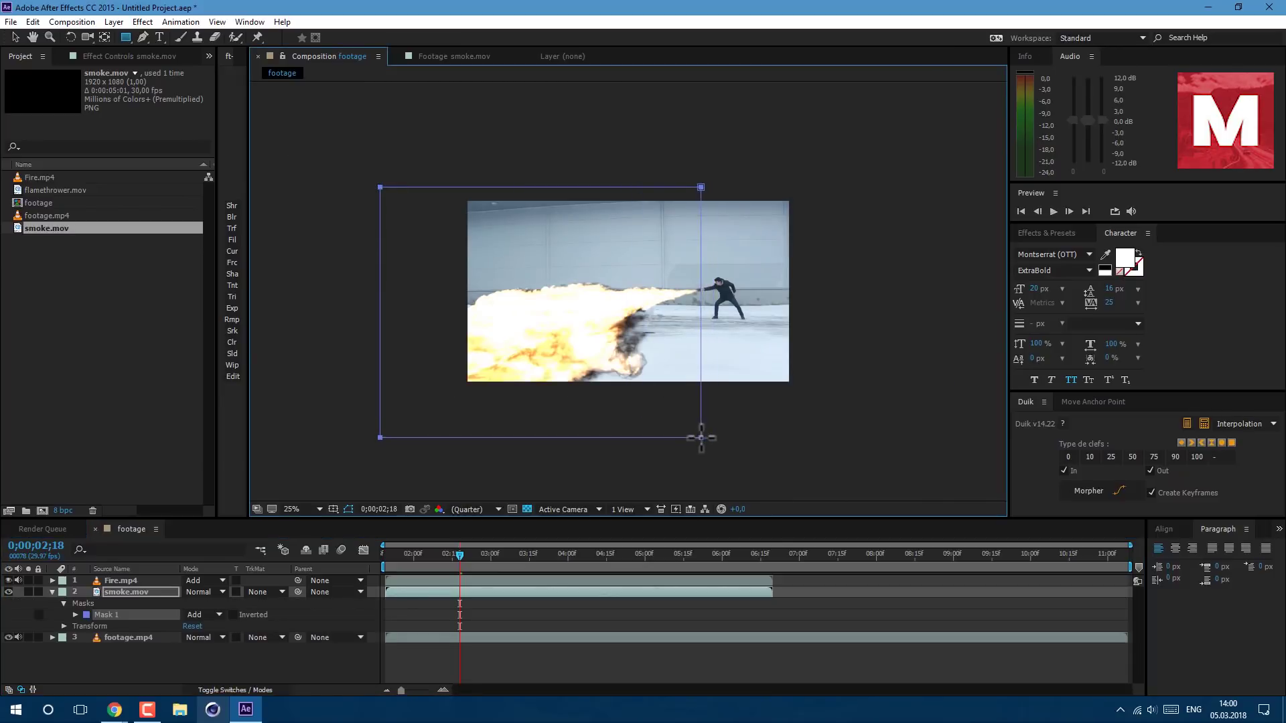
{"action": "key", "text": "period"}
{"action": "left_click", "coordinate": [14, 36]}
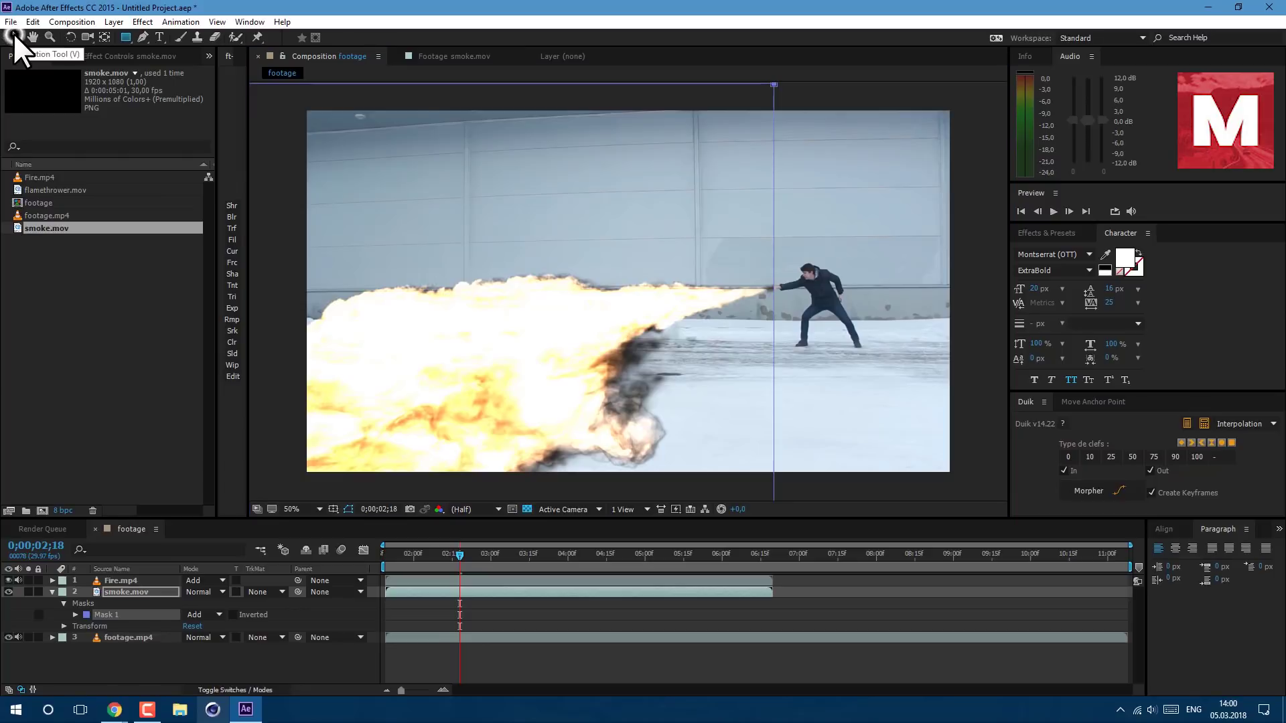
{"action": "left_click", "coordinate": [772, 244]}
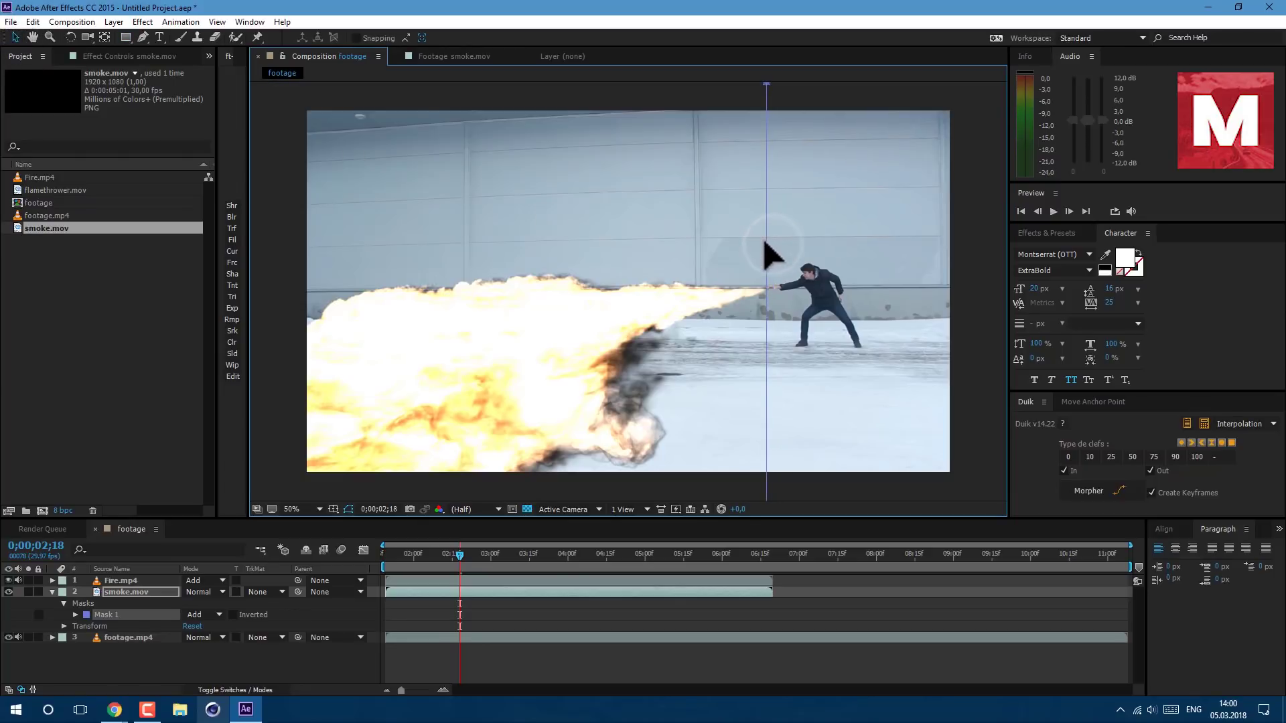
{"action": "left_click_drag", "start_coordinate": [765, 242], "coordinate": [757, 268]}
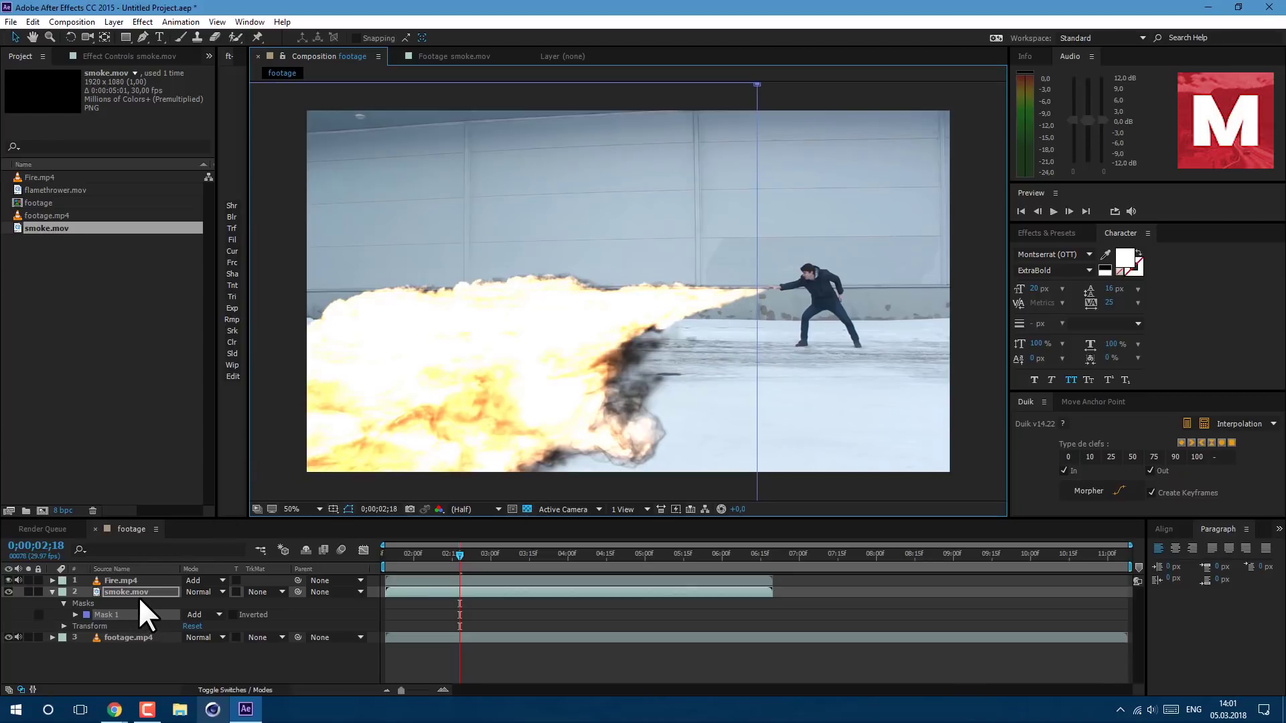
- Set the smoke mask's feather to 100 pixels
{"action": "key", "text": "f"}
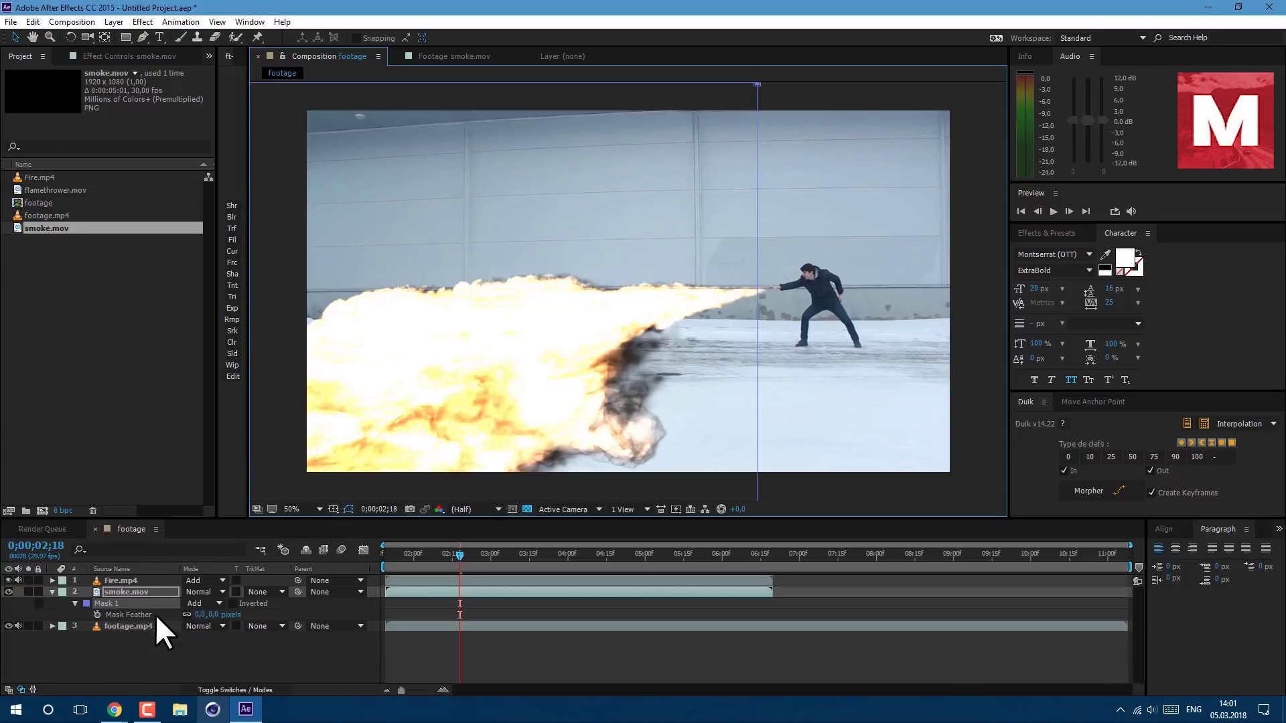
{"action": "left_click", "coordinate": [199, 614]}
{"action": "type", "text": "100"}
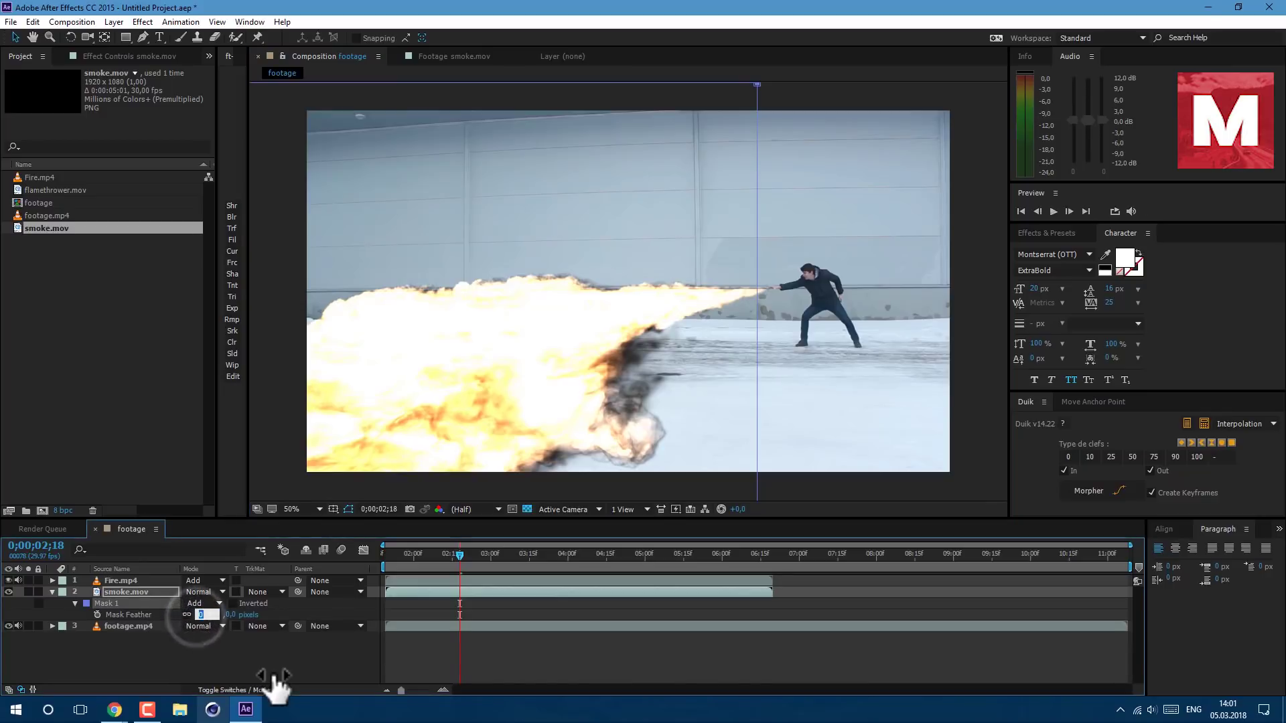
{"action": "key", "text": "Return"}
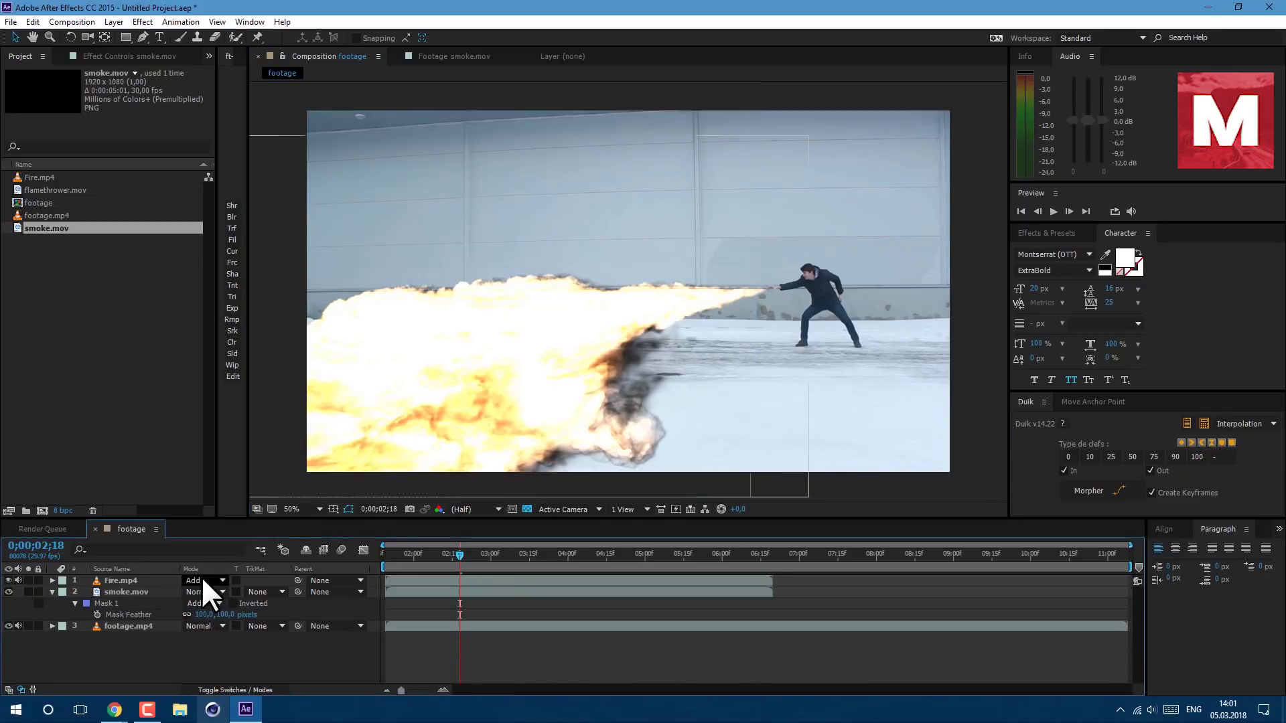
- Switch Fire.mp4's blend mode to Screen
{"action": "left_click", "coordinate": [202, 580]}
{"action": "left_click", "coordinate": [258, 280]}
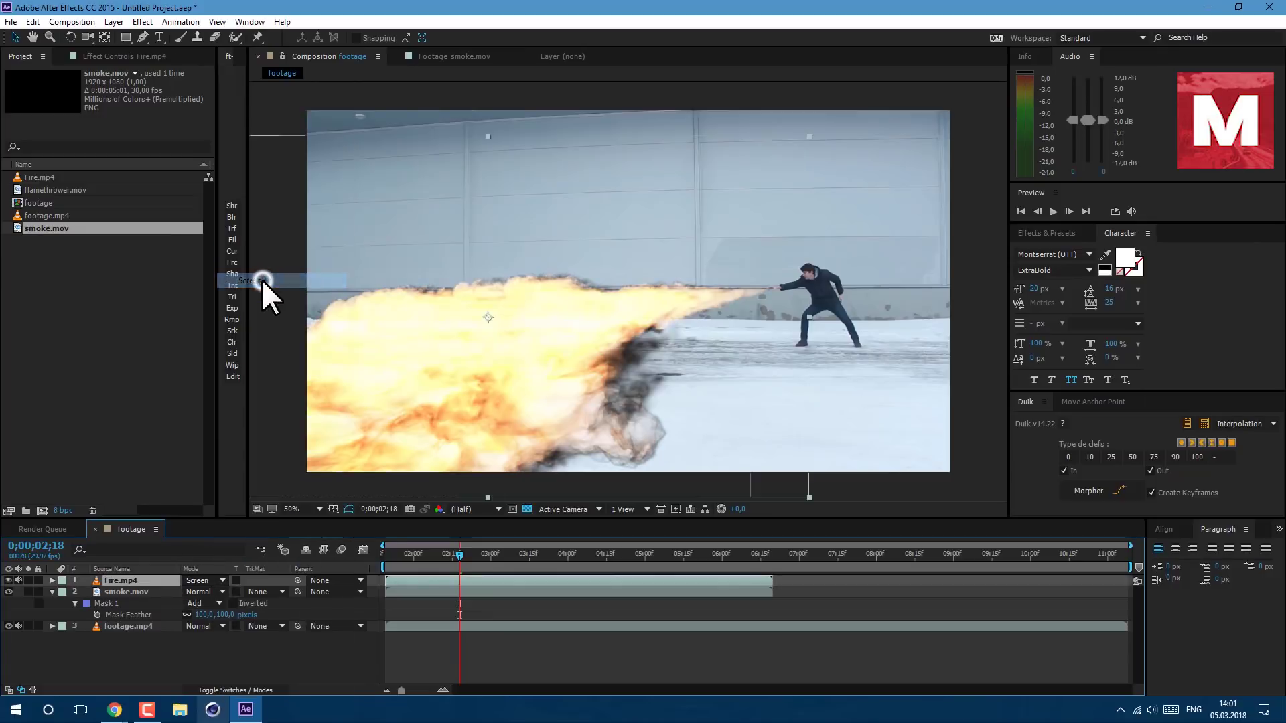
{"action": "left_click", "coordinate": [52, 592]}
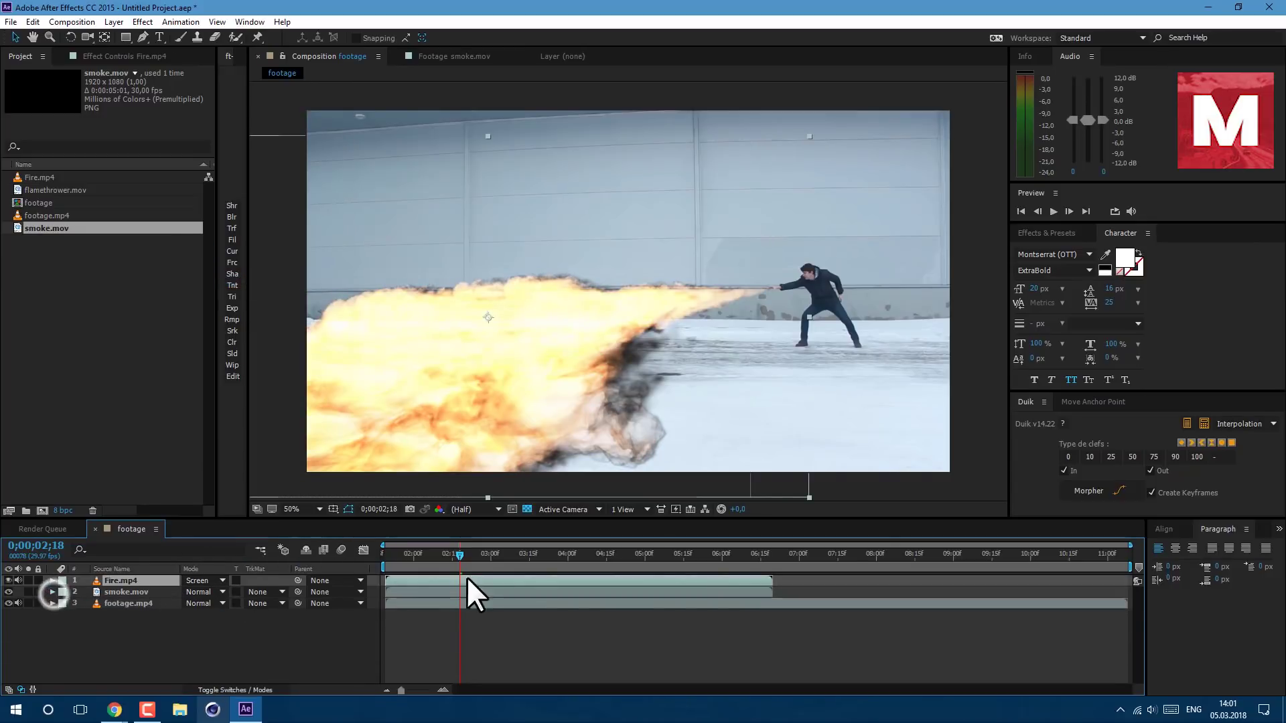
- Shift the fire and smoke layers later to the flamethrower's ignition and preview the composite
{"action": "left_click", "coordinate": [393, 554]}
{"action": "left_click", "coordinate": [407, 590], "text": "ctrl"}
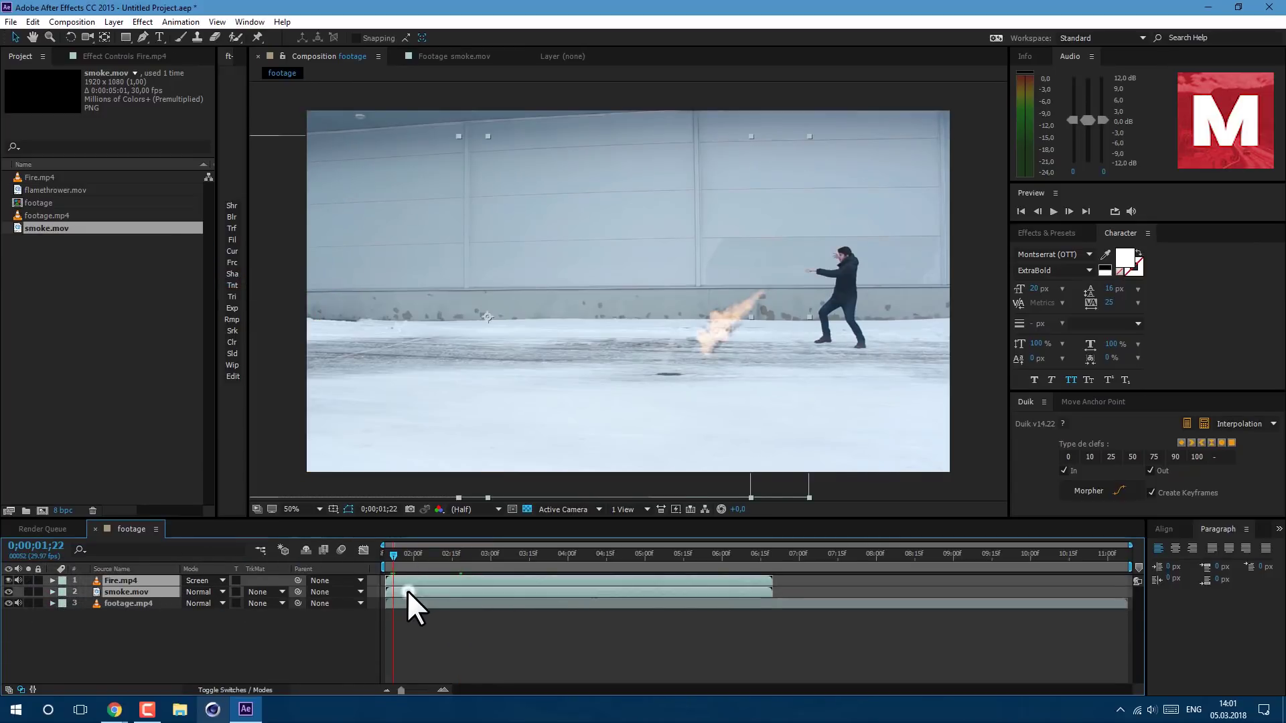
{"action": "left_click", "coordinate": [396, 554]}
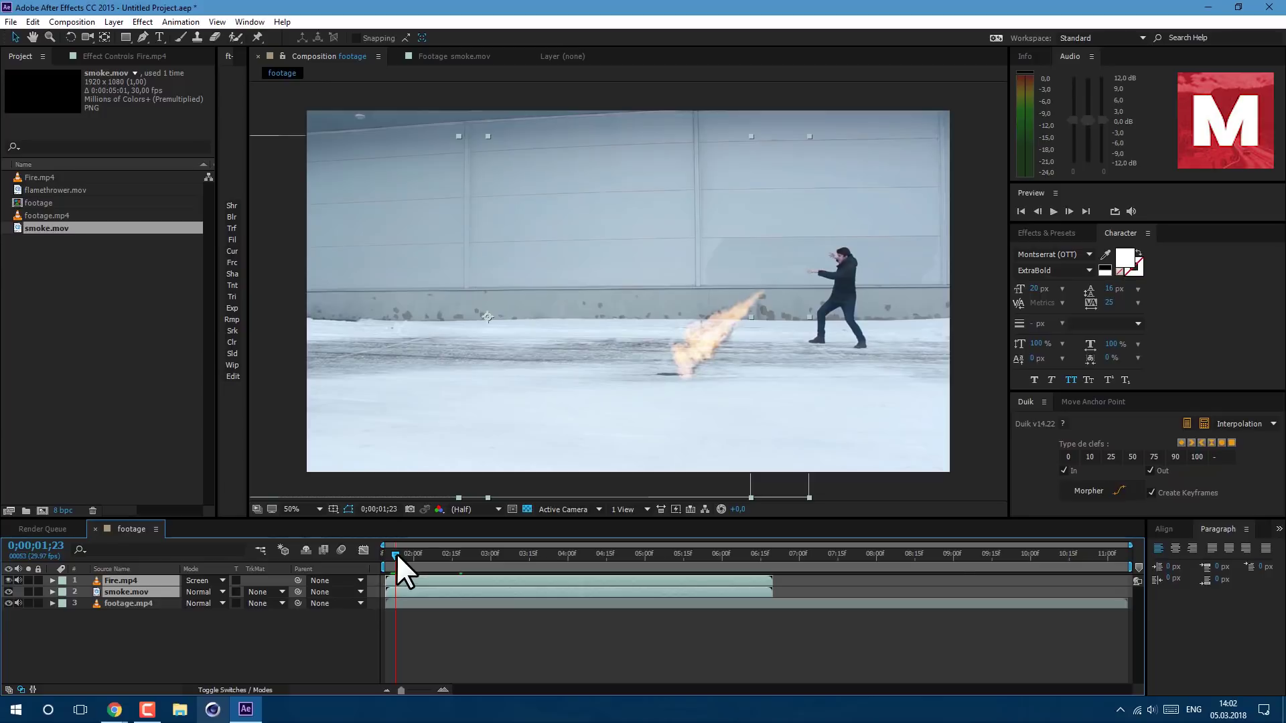
{"action": "left_click_drag", "start_coordinate": [396, 553], "coordinate": [482, 581]}
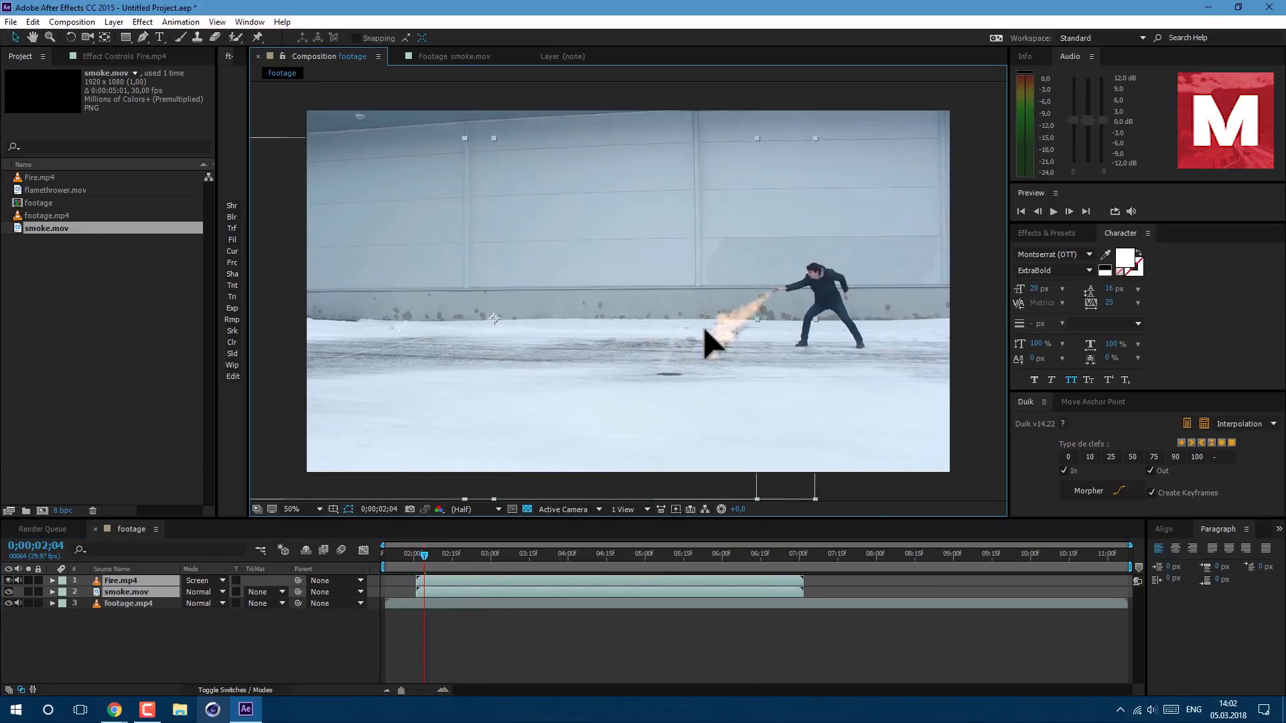
{"action": "left_click", "coordinate": [714, 397]}
{"action": "left_click", "coordinate": [484, 630]}
{"action": "key", "text": "space"}
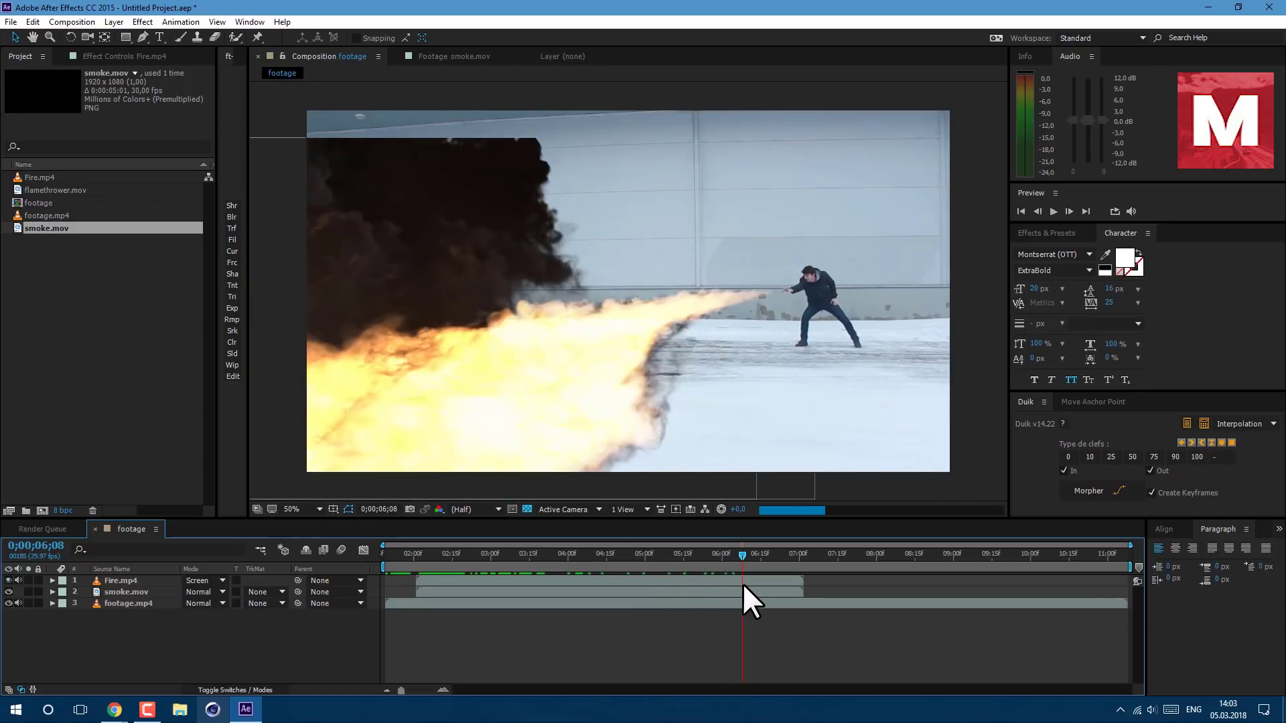
{"action": "left_click", "coordinate": [190, 590]}
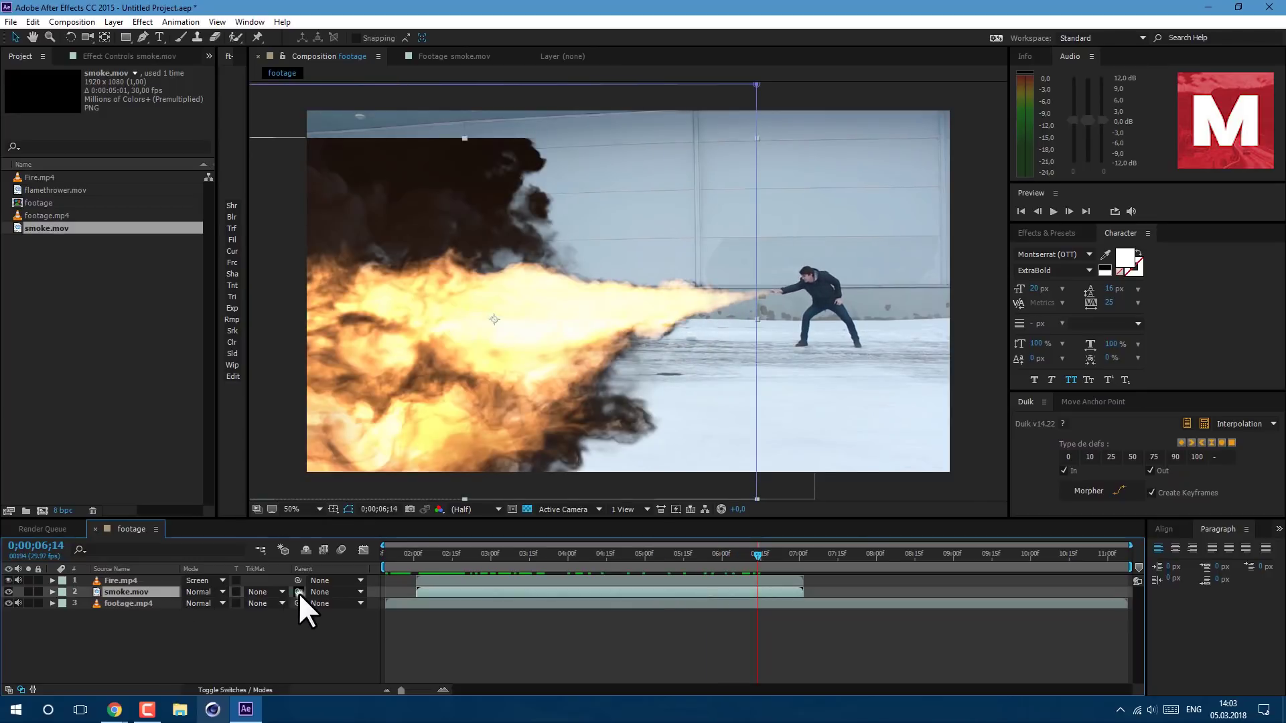
- Parent smoke.mov to the Fire.mp4 layer with the pick whip
{"action": "left_click_drag", "start_coordinate": [298, 592], "coordinate": [126, 577]}
{"action": "left_click", "coordinate": [126, 577]}
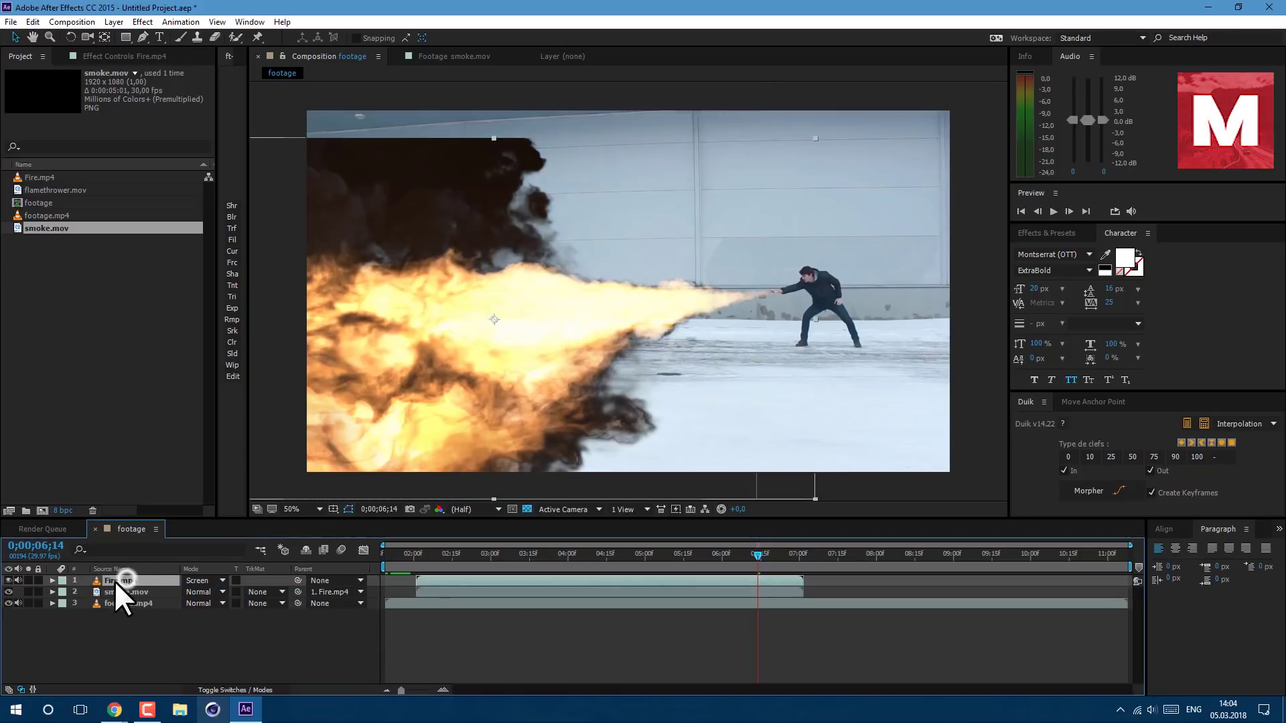
- Move Fire.mp4's anchor point onto the man's hand with Pan Behind and scale it to 118%
{"action": "left_click", "coordinate": [104, 35]}
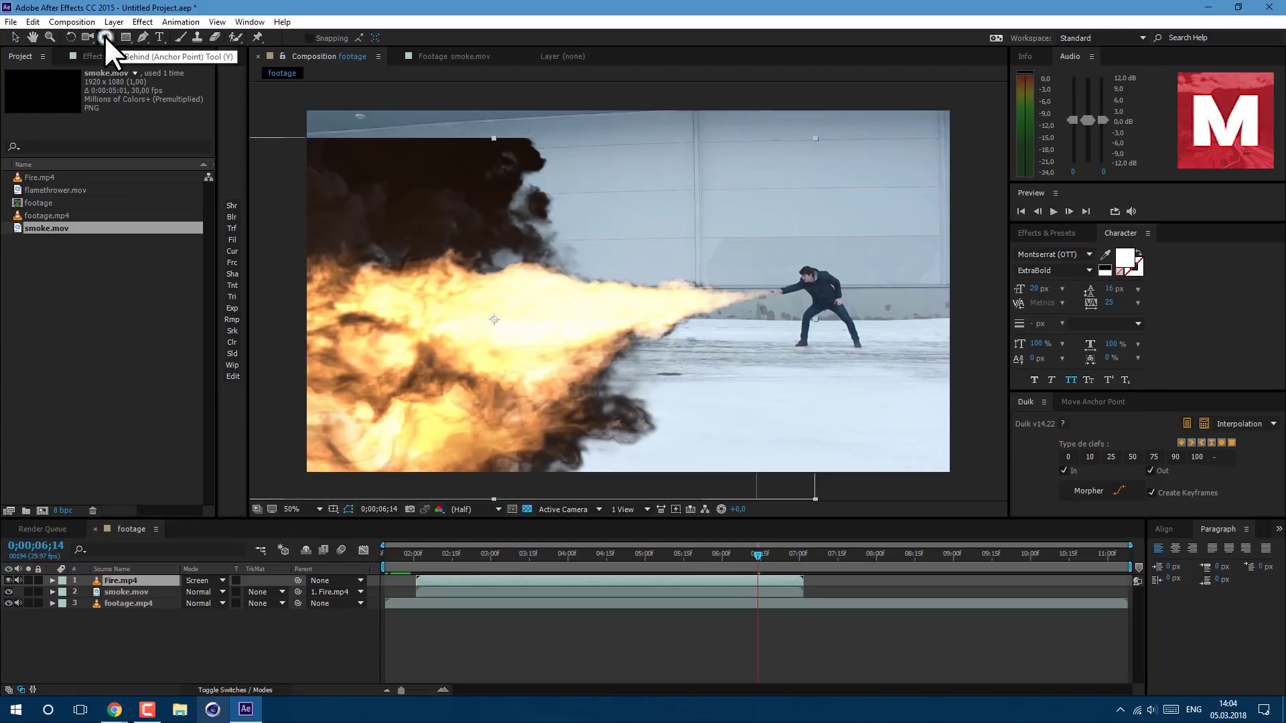
{"action": "left_click_drag", "start_coordinate": [493, 318], "coordinate": [774, 293]}
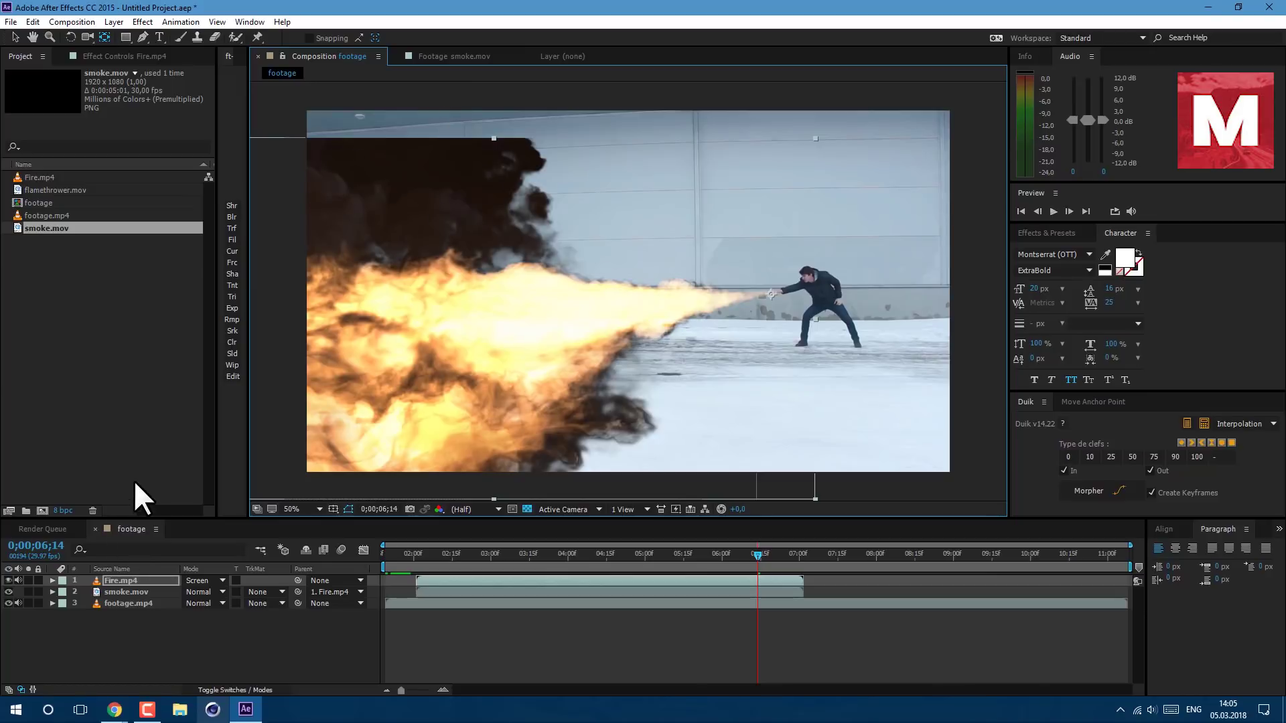
{"action": "key", "text": "s"}
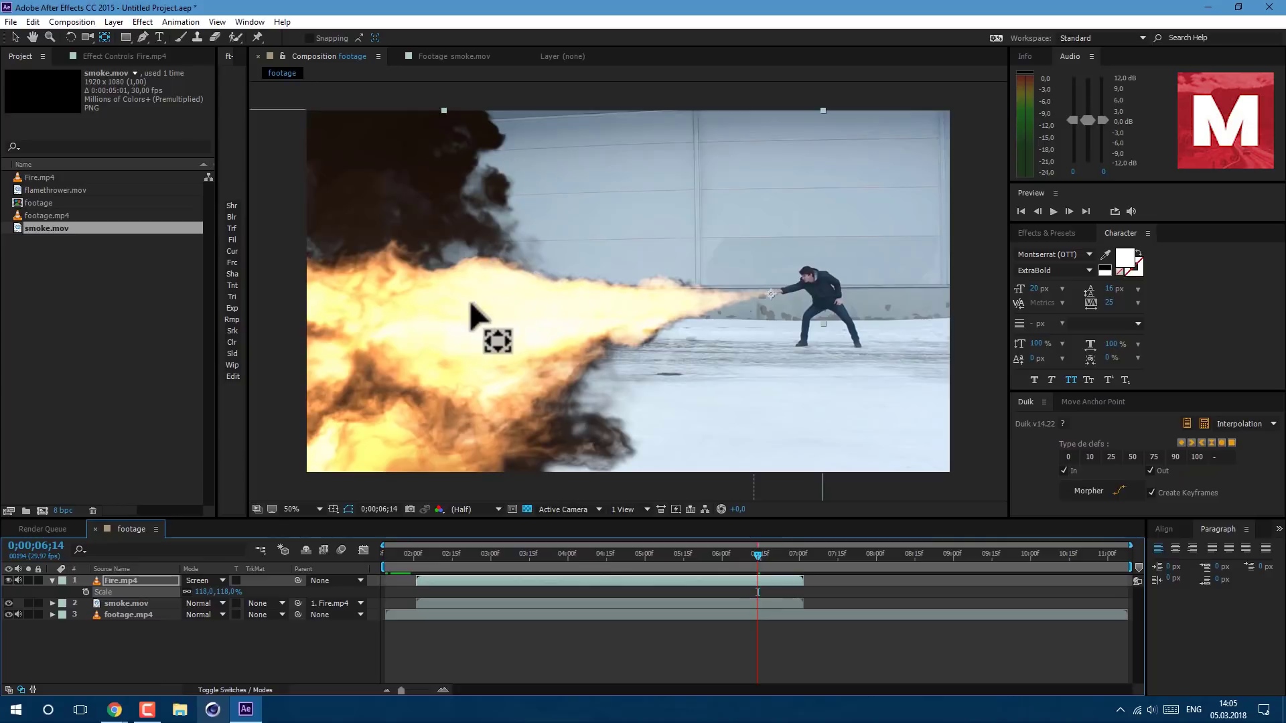
{"action": "left_click", "coordinate": [52, 580]}
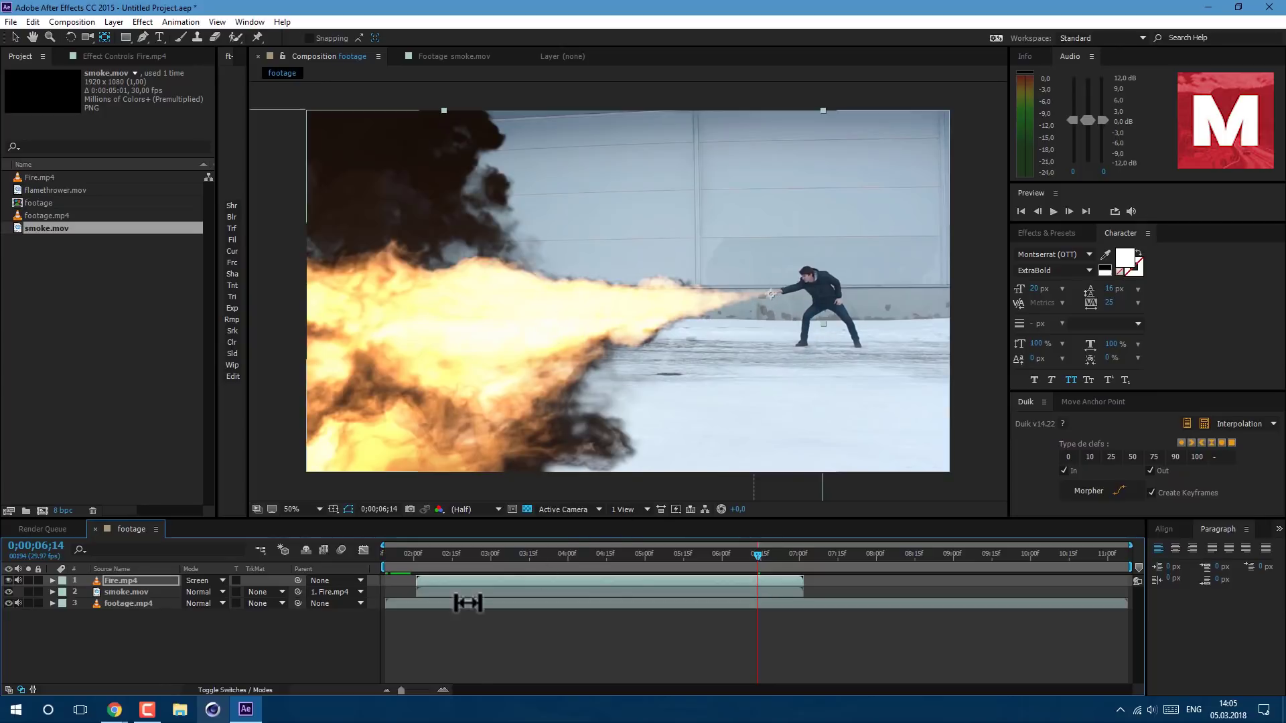
{"action": "left_click", "coordinate": [419, 601]}
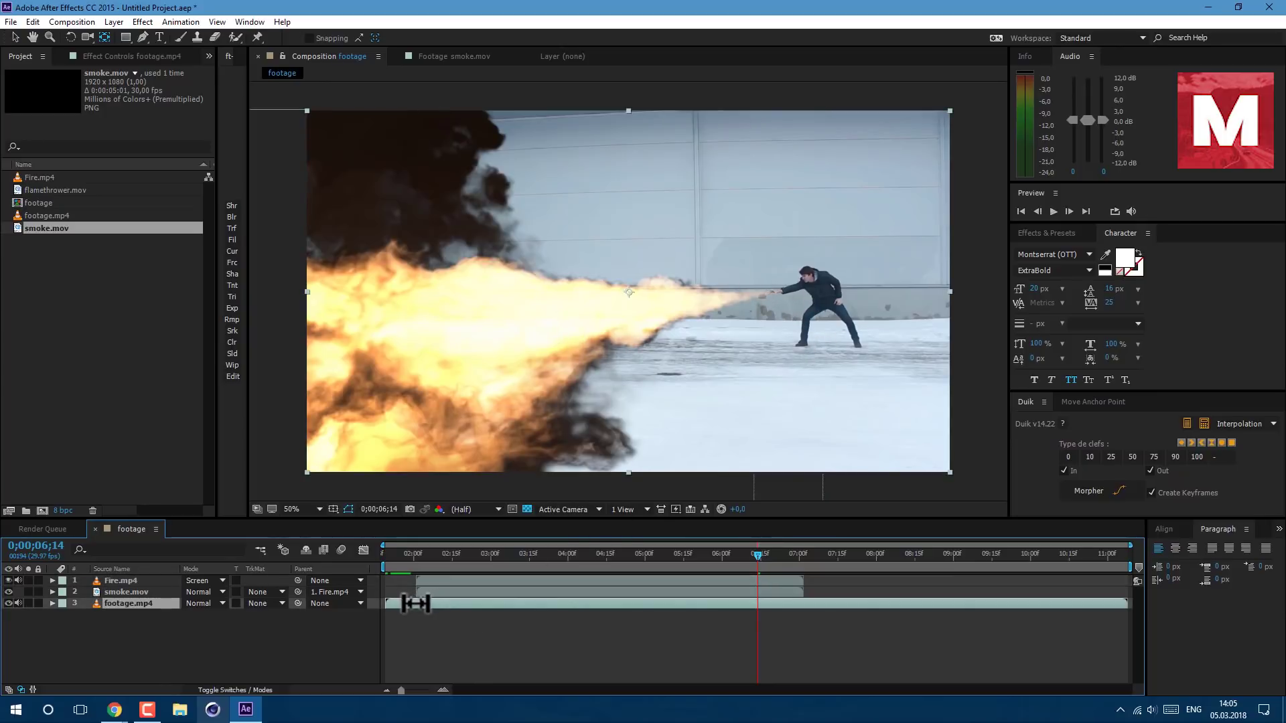
- Enable Time Remapping on footage.mp4 and view the fire layer on its own
{"action": "right_click", "coordinate": [415, 604]}
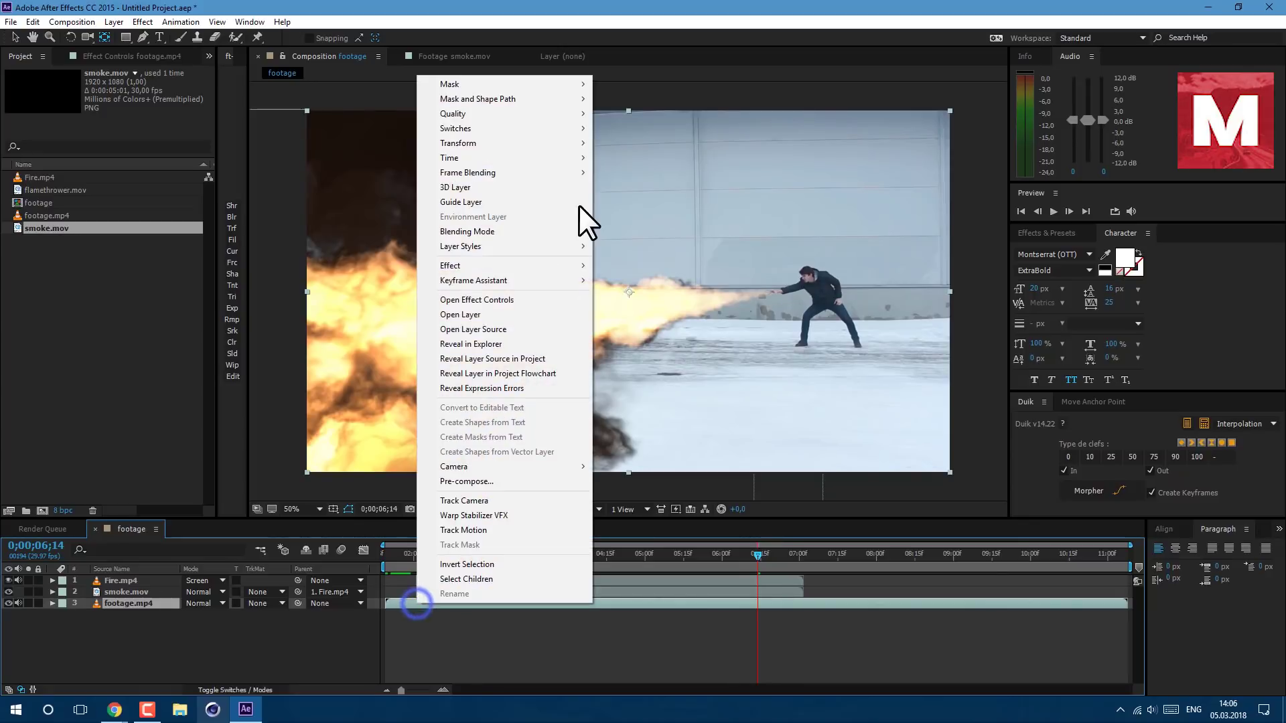
{"action": "mouse_move", "coordinate": [569, 157]}
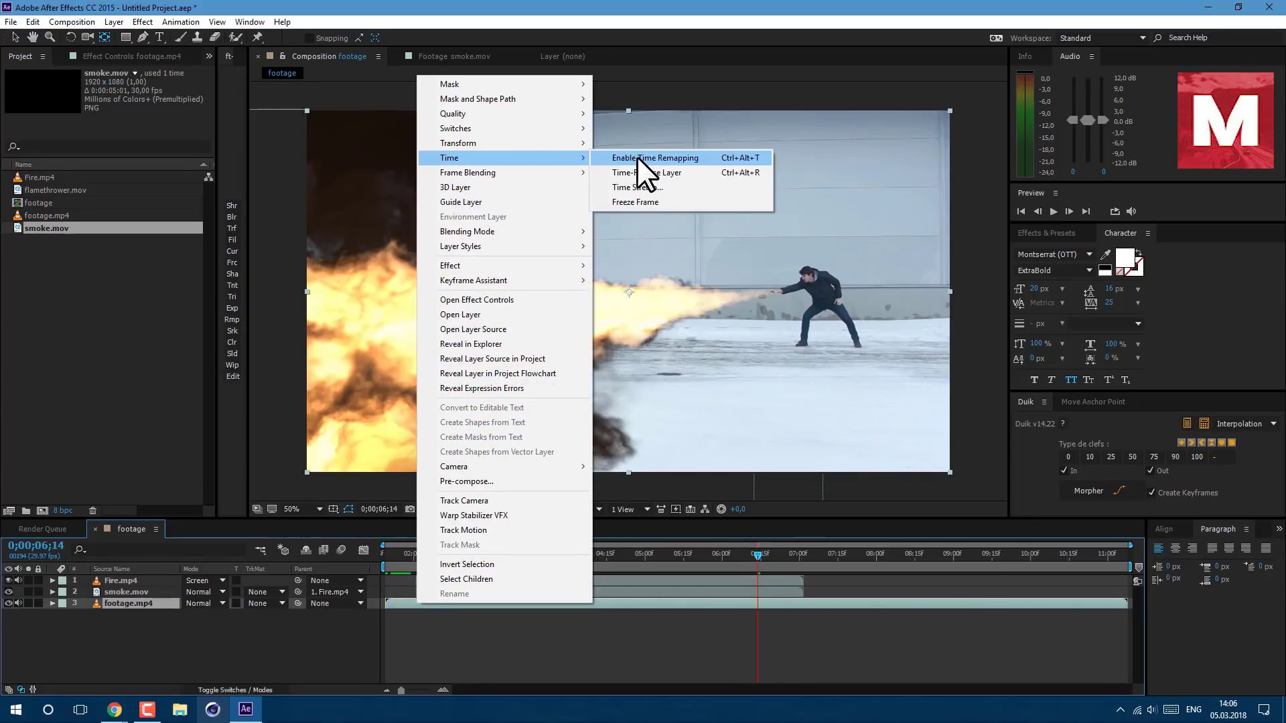
{"action": "left_click", "coordinate": [643, 159]}
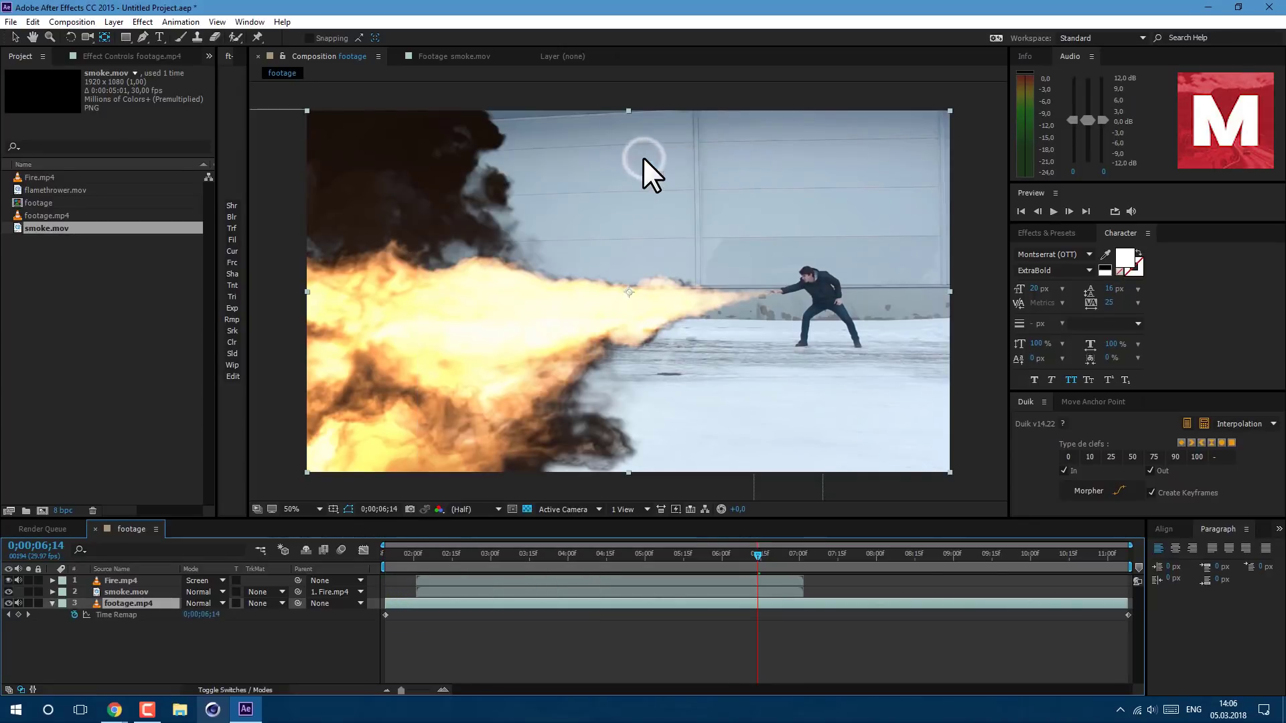
{"action": "left_click", "coordinate": [15, 38]}
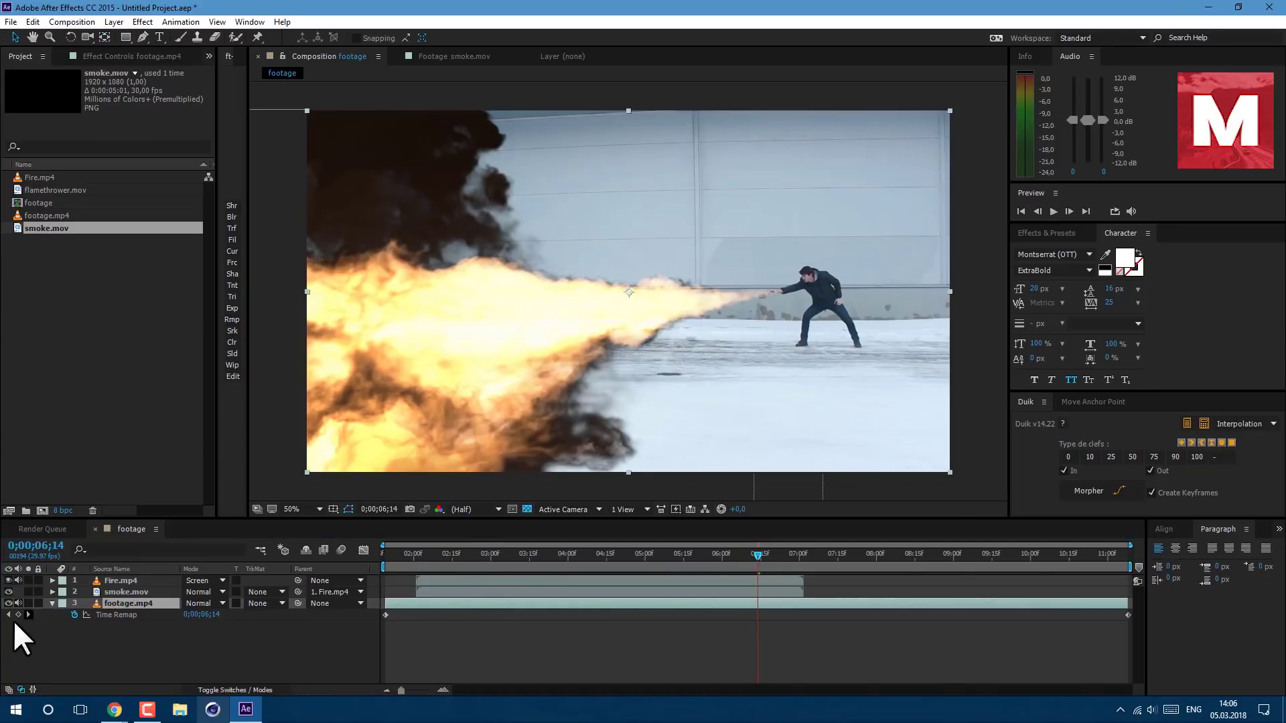
{"action": "left_click", "coordinate": [28, 580]}
- Drag the work area end to 0;00;07;01, then return the time to 0;00;03;11
{"action": "left_click_drag", "start_coordinate": [424, 556], "coordinate": [467, 572]}
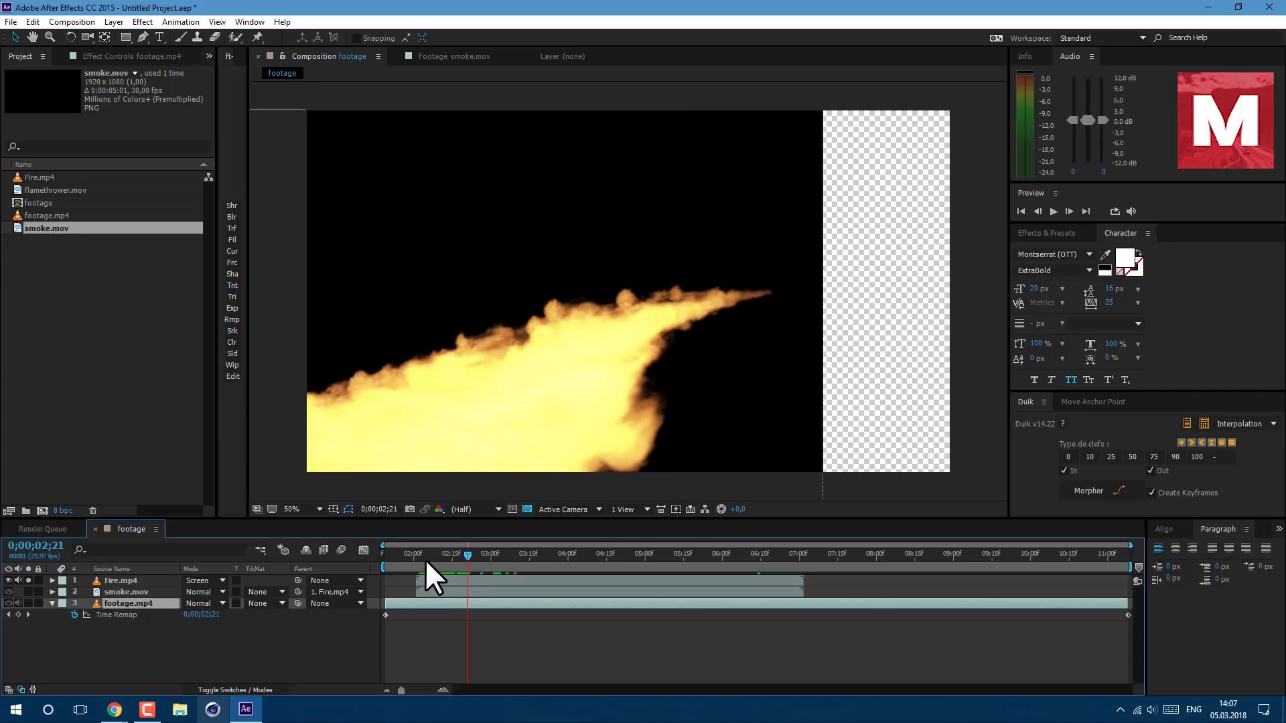
{"action": "left_click_drag", "start_coordinate": [416, 557], "coordinate": [802, 592]}
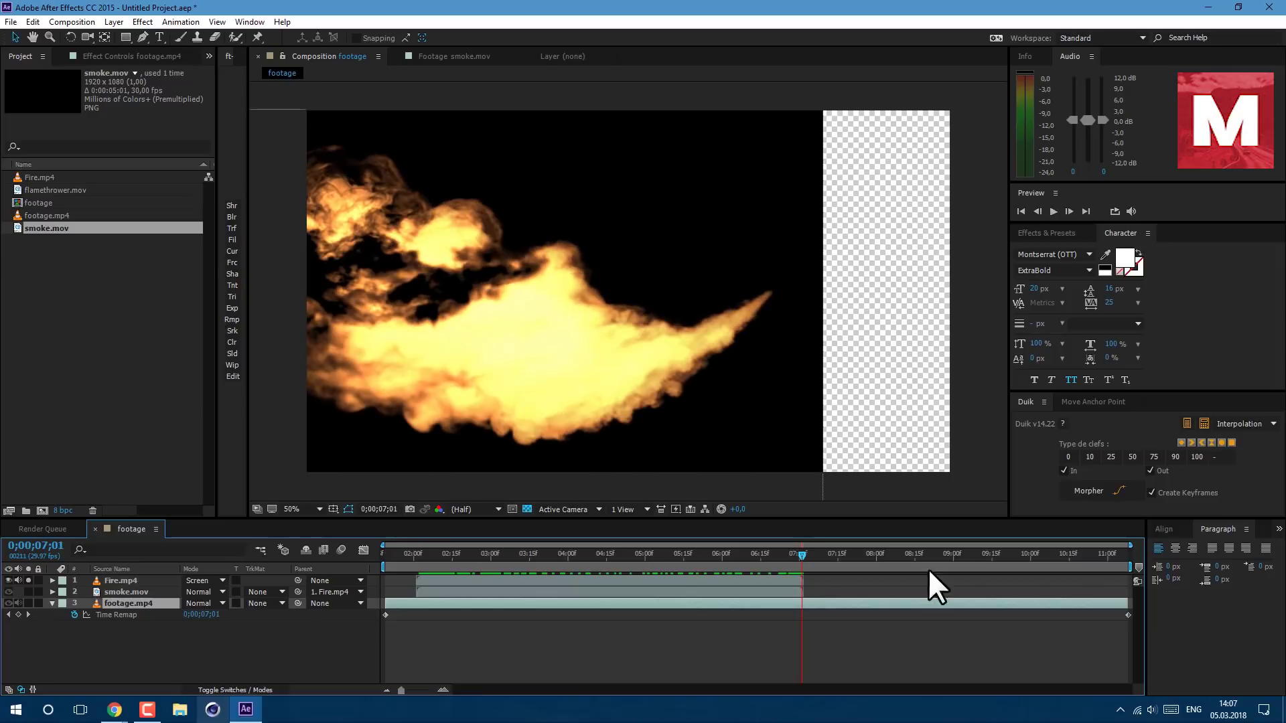
{"action": "left_click_drag", "start_coordinate": [1116, 566], "coordinate": [806, 567]}
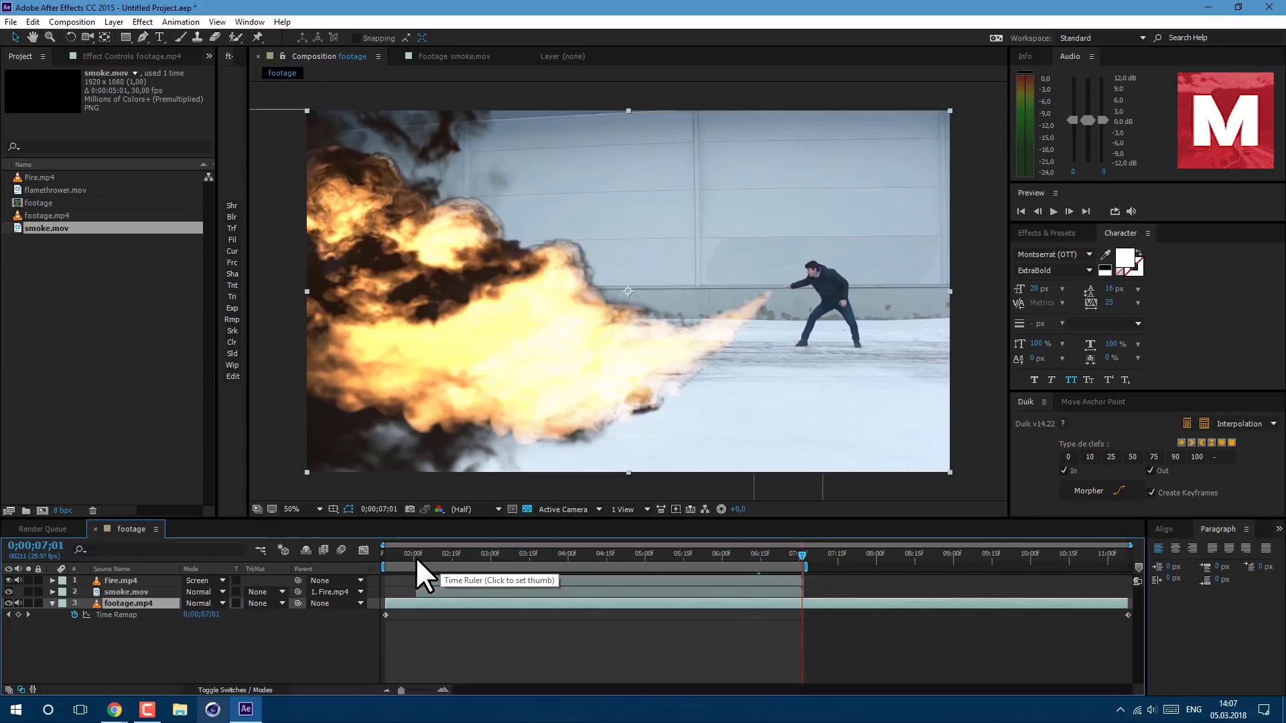
{"action": "left_click_drag", "start_coordinate": [415, 556], "coordinate": [519, 568]}
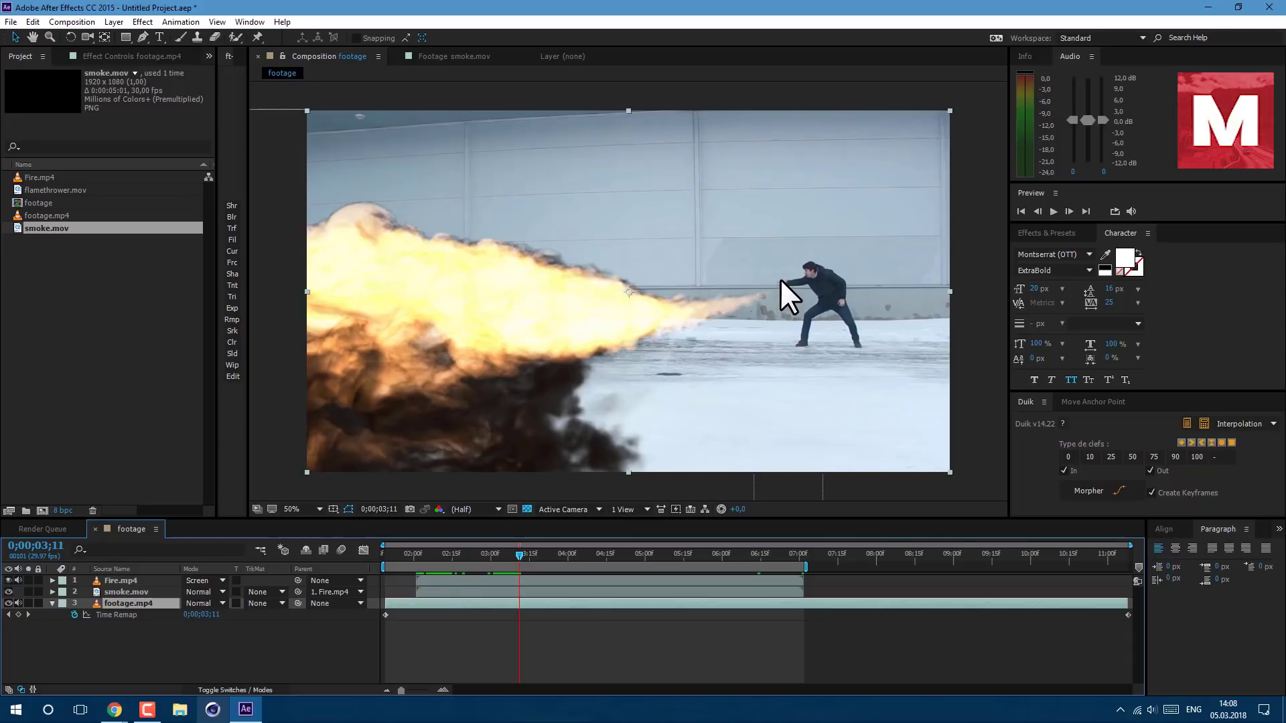
- Add Time Remap keyframes on footage.mp4 from 0;00;03;12 onward, preview, and select the later ones
{"action": "left_click", "coordinate": [520, 553]}
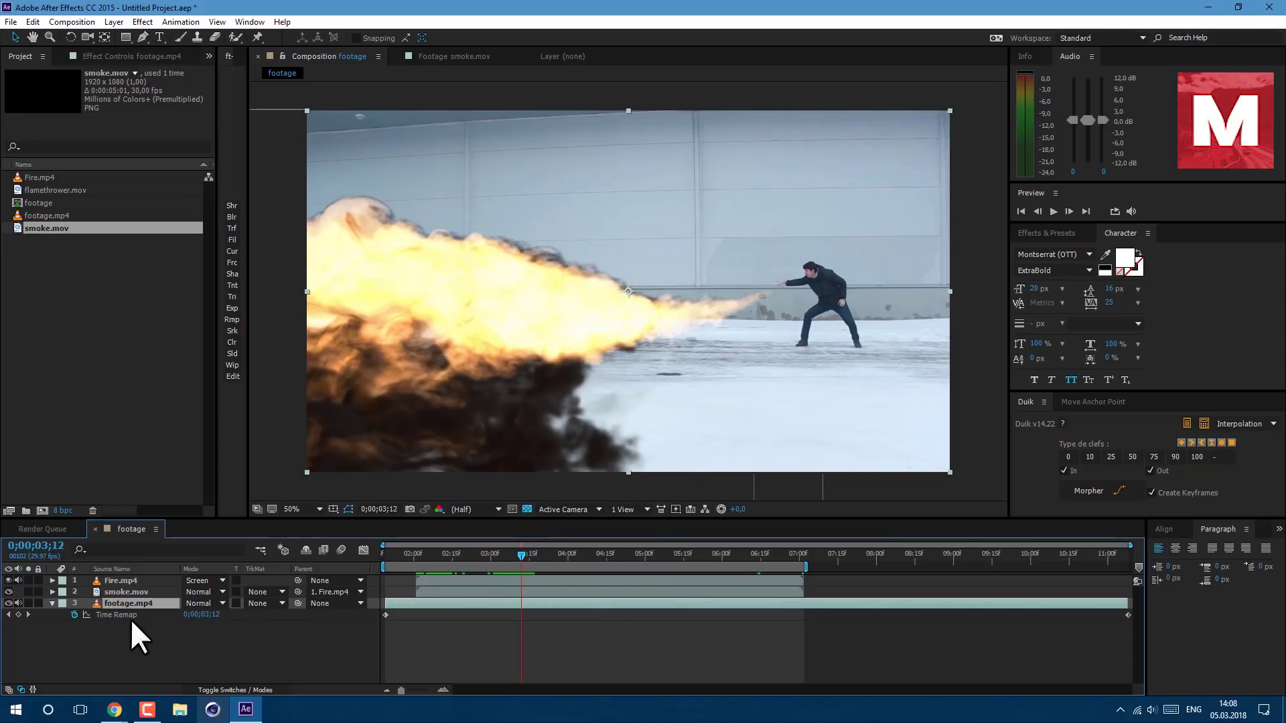
{"action": "left_click", "coordinate": [18, 614]}
{"action": "left_click_drag", "start_coordinate": [522, 554], "coordinate": [585, 575]}
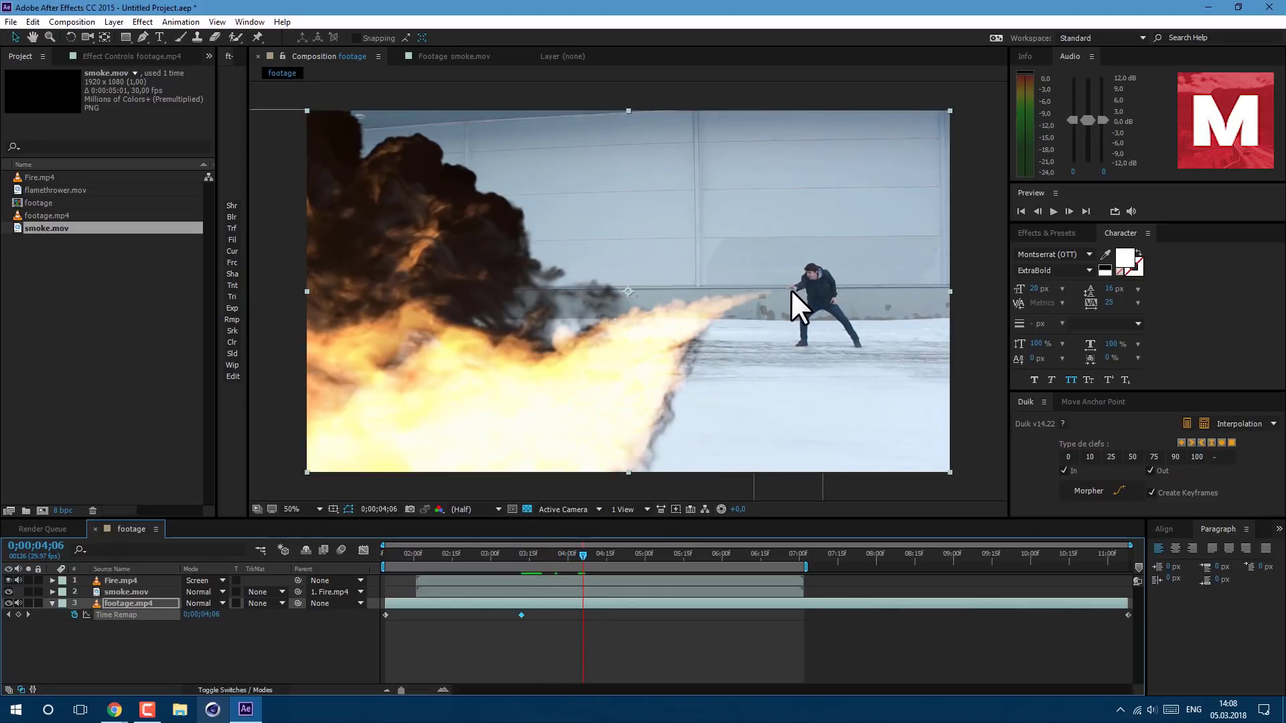
{"action": "left_click", "coordinate": [584, 560]}
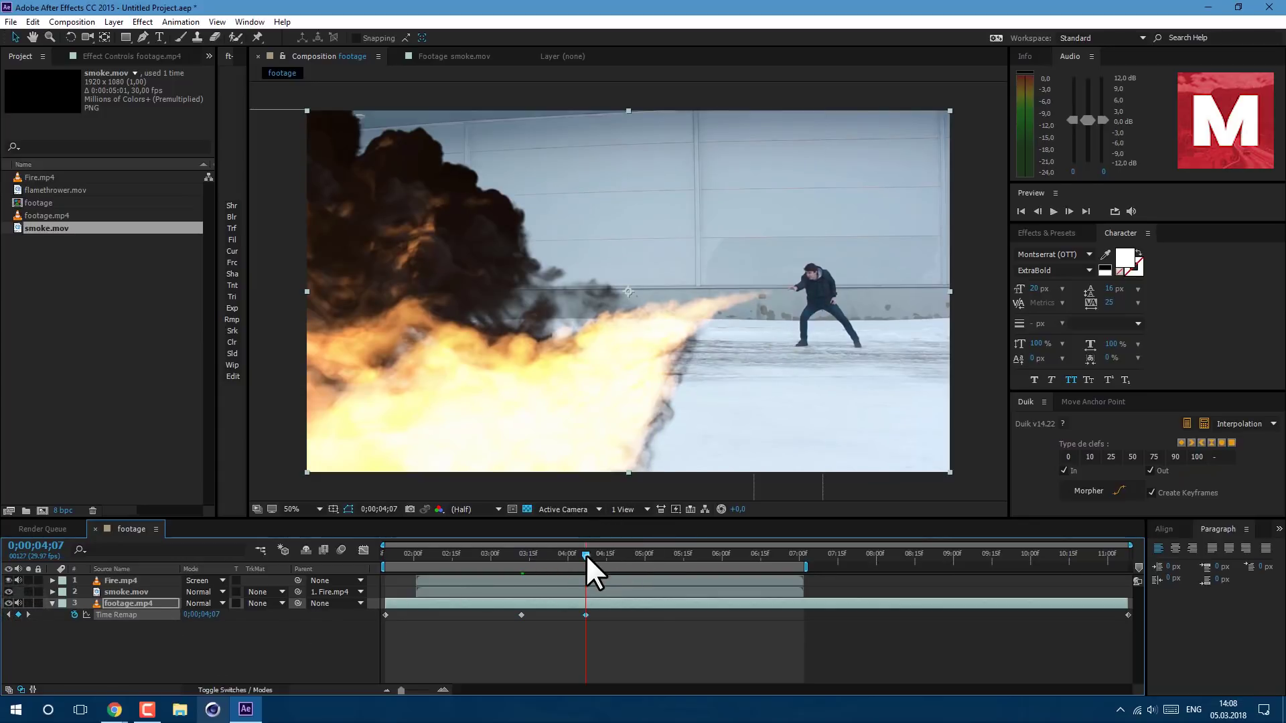
{"action": "left_click_drag", "start_coordinate": [586, 554], "coordinate": [669, 570]}
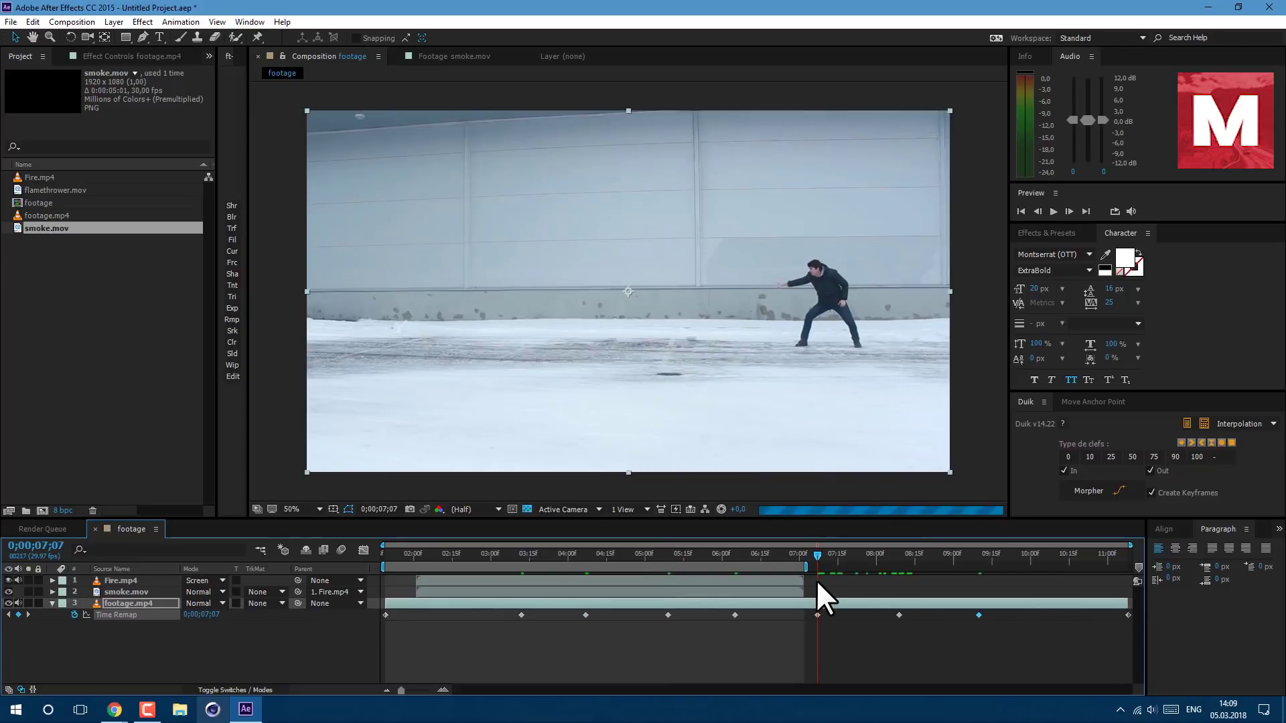
{"action": "key", "text": "space"}
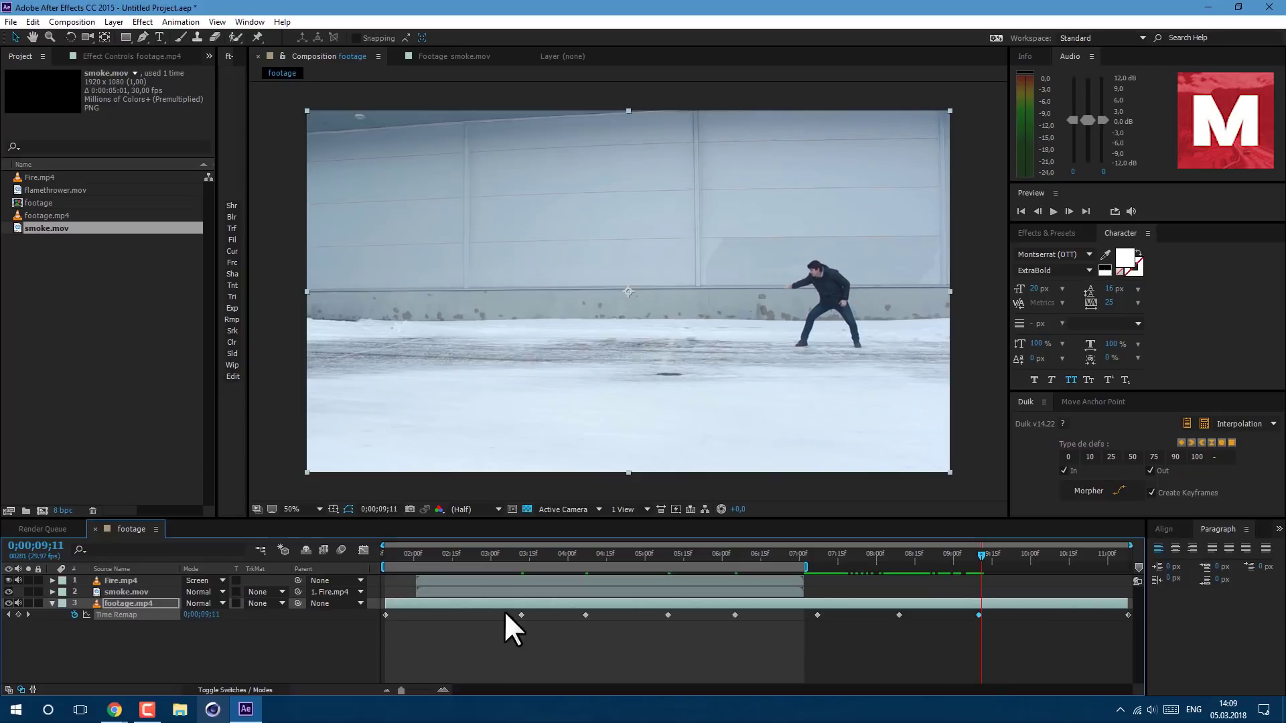
{"action": "left_click_drag", "start_coordinate": [999, 629], "coordinate": [479, 624]}
- Move footage.mp4's first Time Remap keyframes to 03;12 and 04;00
{"action": "left_click", "coordinate": [416, 557]}
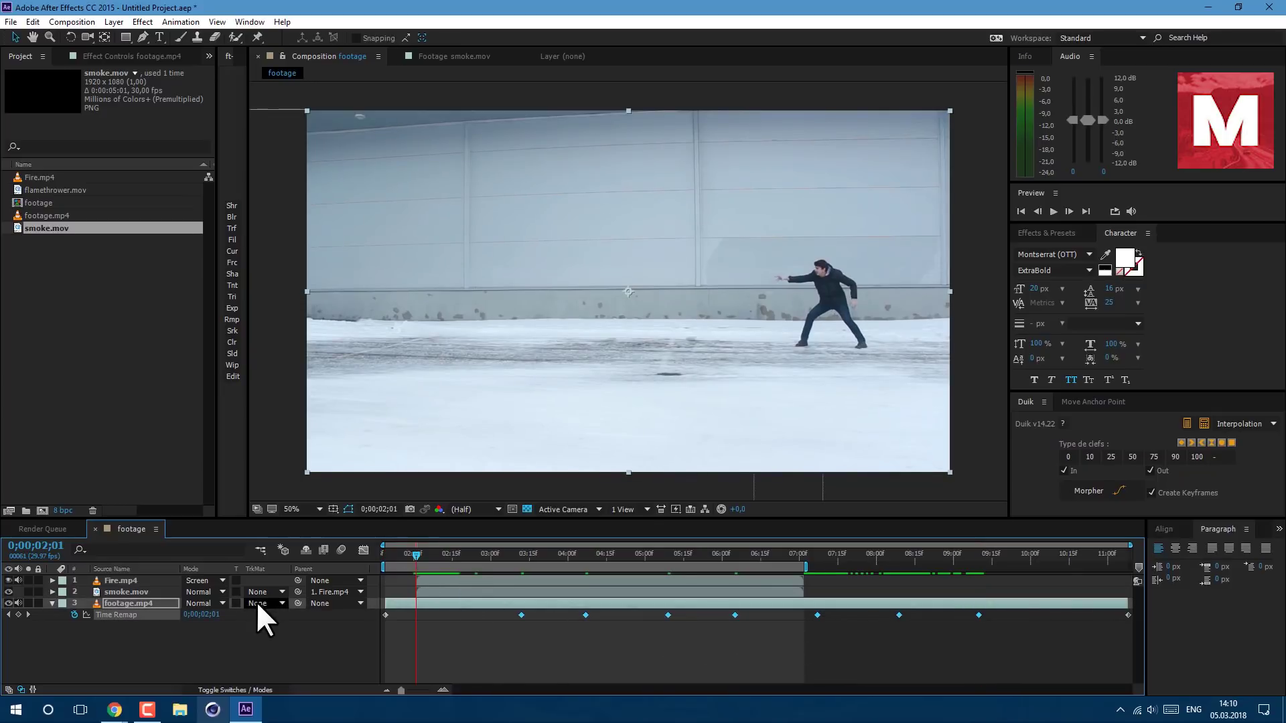
{"action": "left_click_drag", "start_coordinate": [419, 559], "coordinate": [424, 560]}
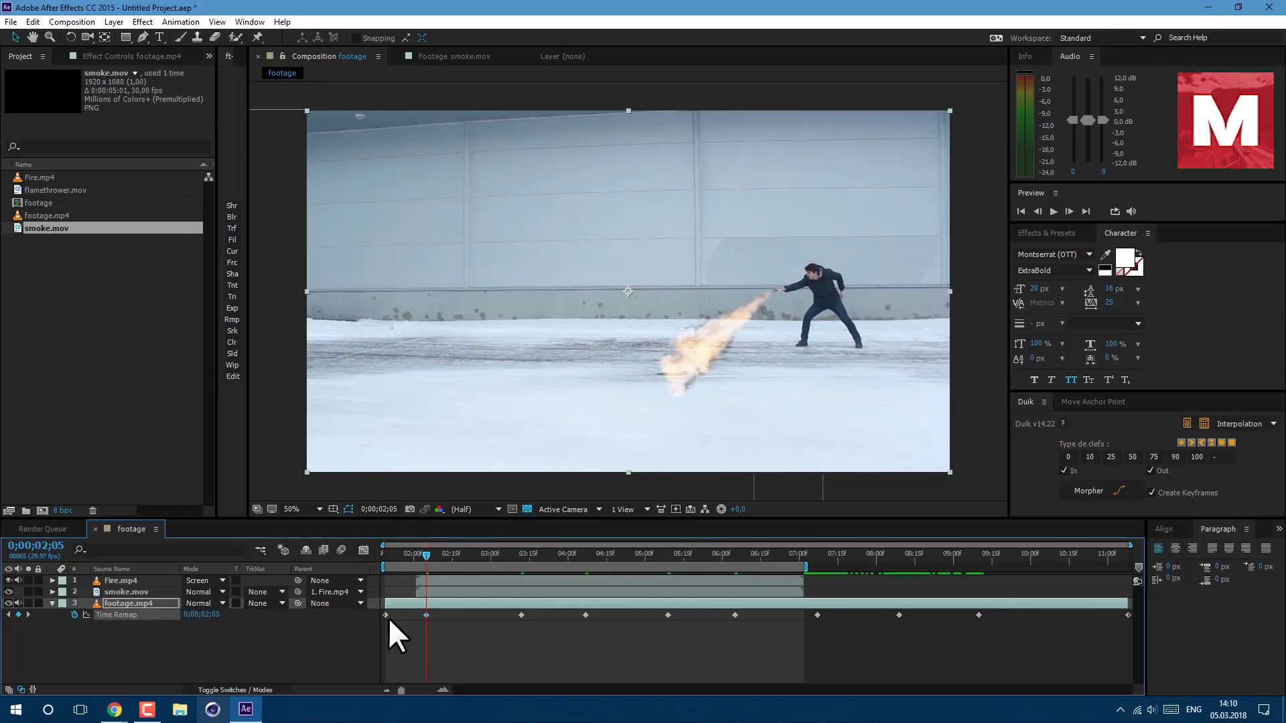
{"action": "left_click", "coordinate": [462, 557]}
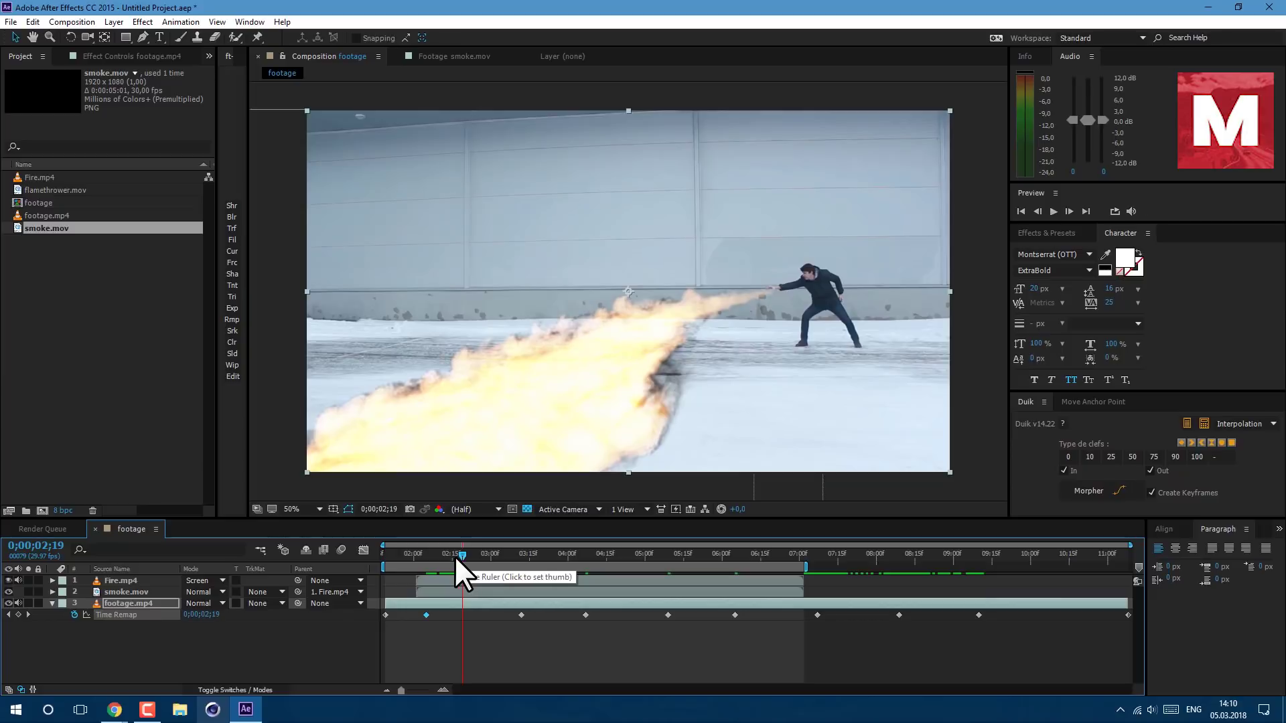
{"action": "key", "text": "shift+Page_Down"}
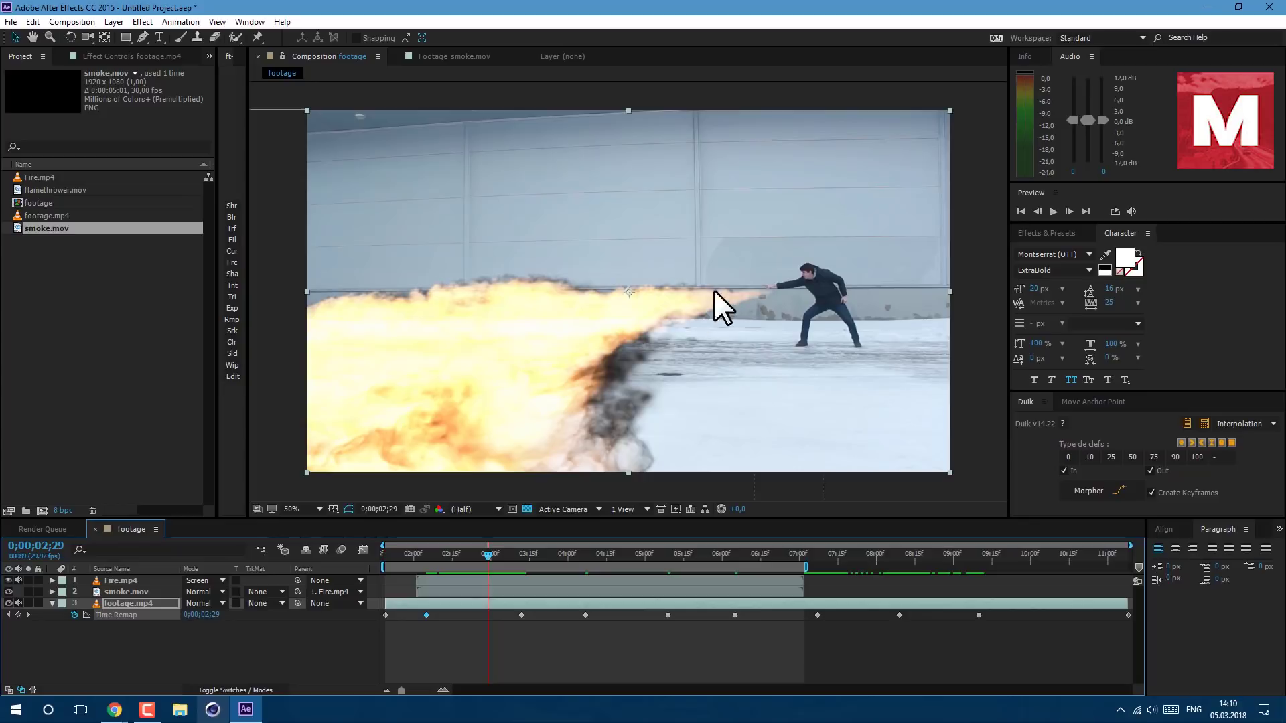
{"action": "left_click_drag", "start_coordinate": [519, 615], "coordinate": [487, 610]}
{"action": "left_click_drag", "start_coordinate": [487, 556], "coordinate": [567, 576]}
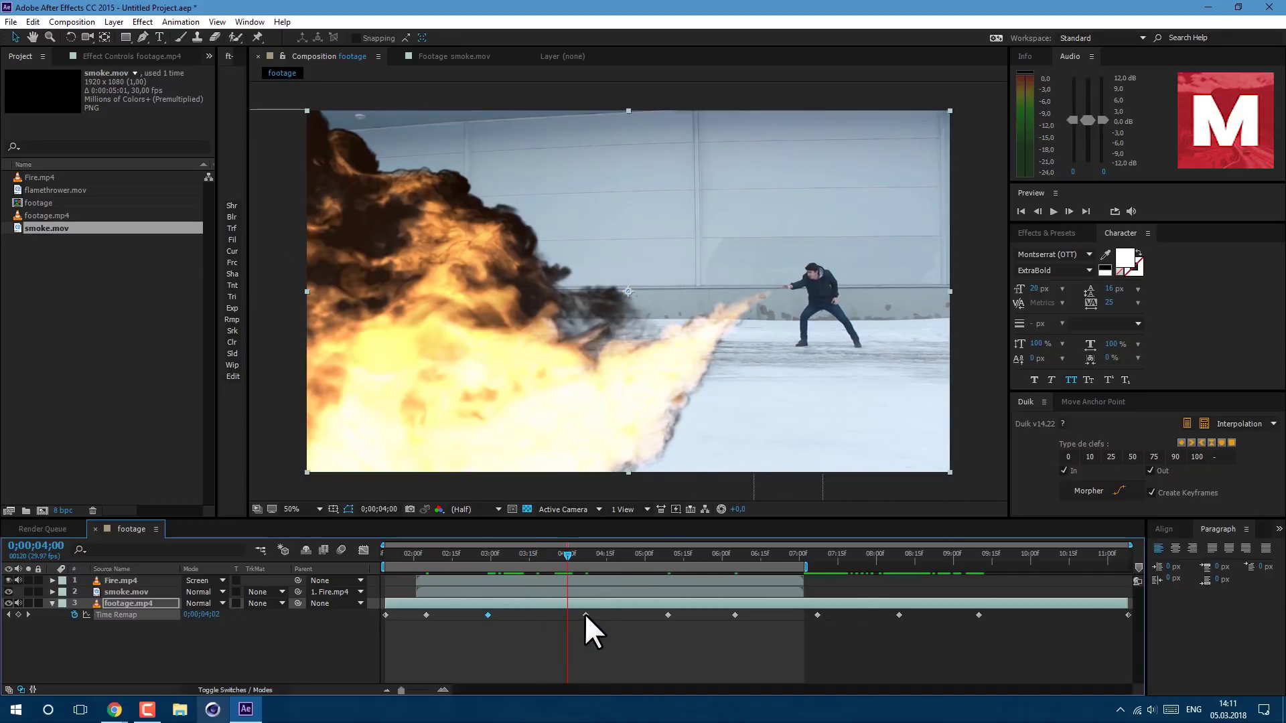
{"action": "left_click_drag", "start_coordinate": [585, 615], "coordinate": [569, 613]}
- Shift the remaining Time Remap keyframes to 05;15 and near 07;00, then preview the retimed composite
{"action": "left_click_drag", "start_coordinate": [593, 554], "coordinate": [683, 581]}
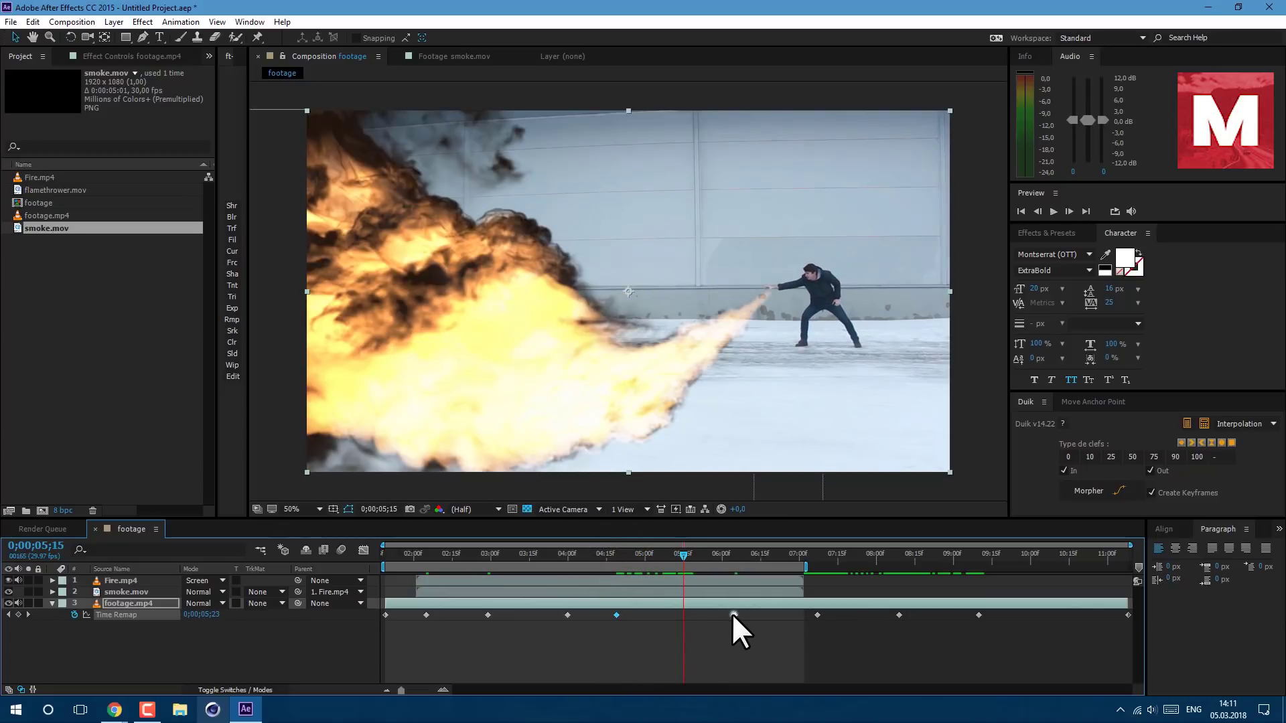
{"action": "left_click_drag", "start_coordinate": [734, 615], "coordinate": [684, 610]}
{"action": "left_click_drag", "start_coordinate": [683, 554], "coordinate": [749, 580]}
{"action": "left_click_drag", "start_coordinate": [816, 615], "coordinate": [747, 615]}
{"action": "key", "text": "k"}
{"action": "left_click_drag", "start_coordinate": [898, 615], "coordinate": [799, 621]}
{"action": "key", "text": "space"}
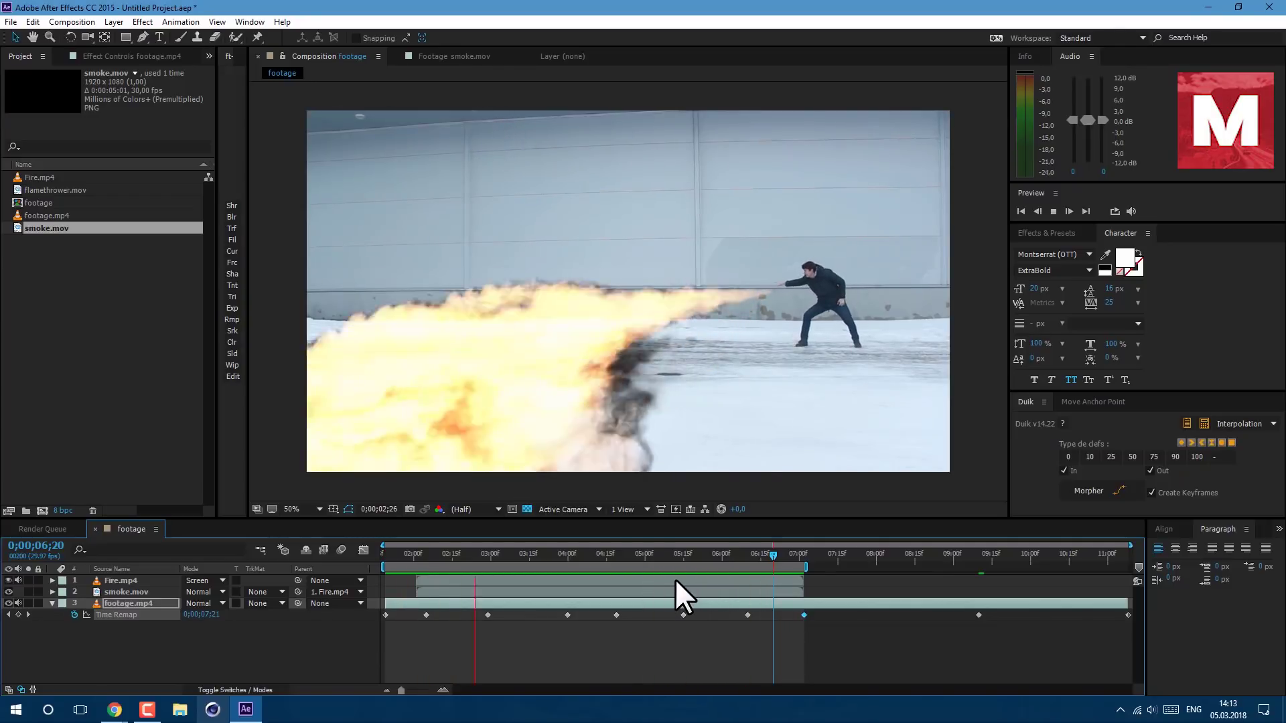
{"action": "key", "text": "space"}
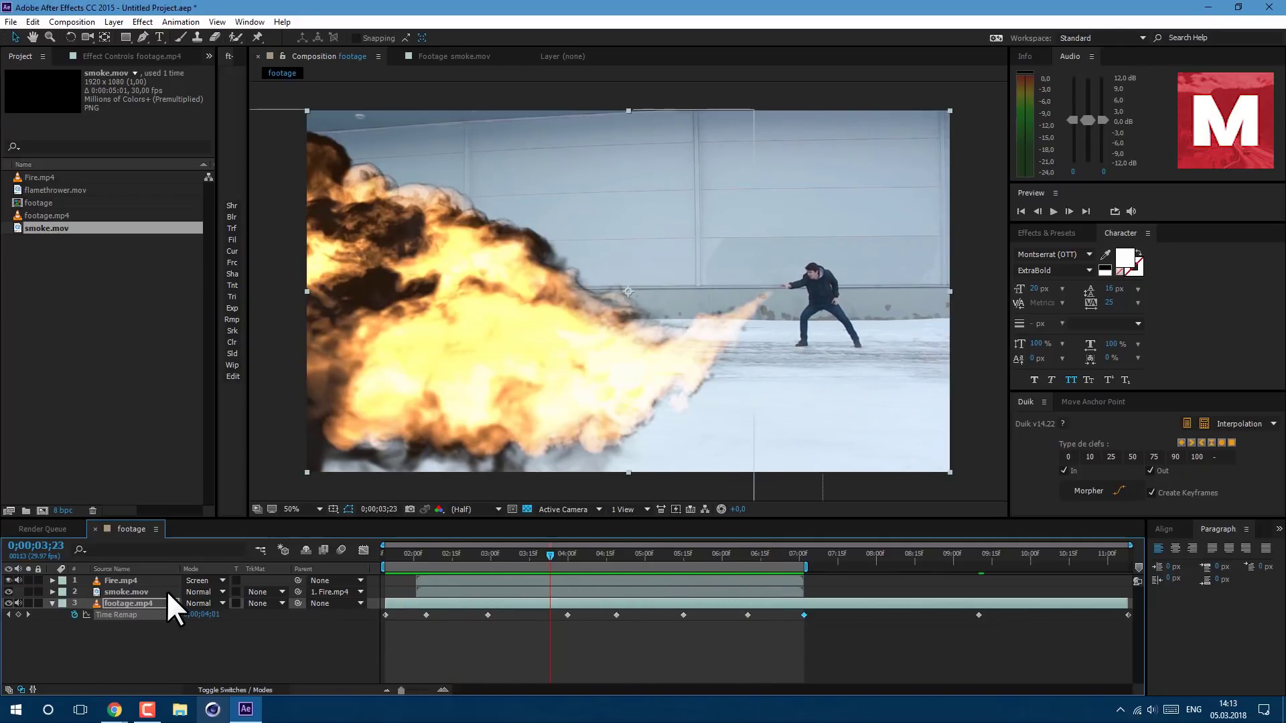
- Set smoke.mov's parent to None and start Fire.mp4 Position keyframes on the hand at 0;00;02;02
{"action": "left_click", "coordinate": [316, 592]}
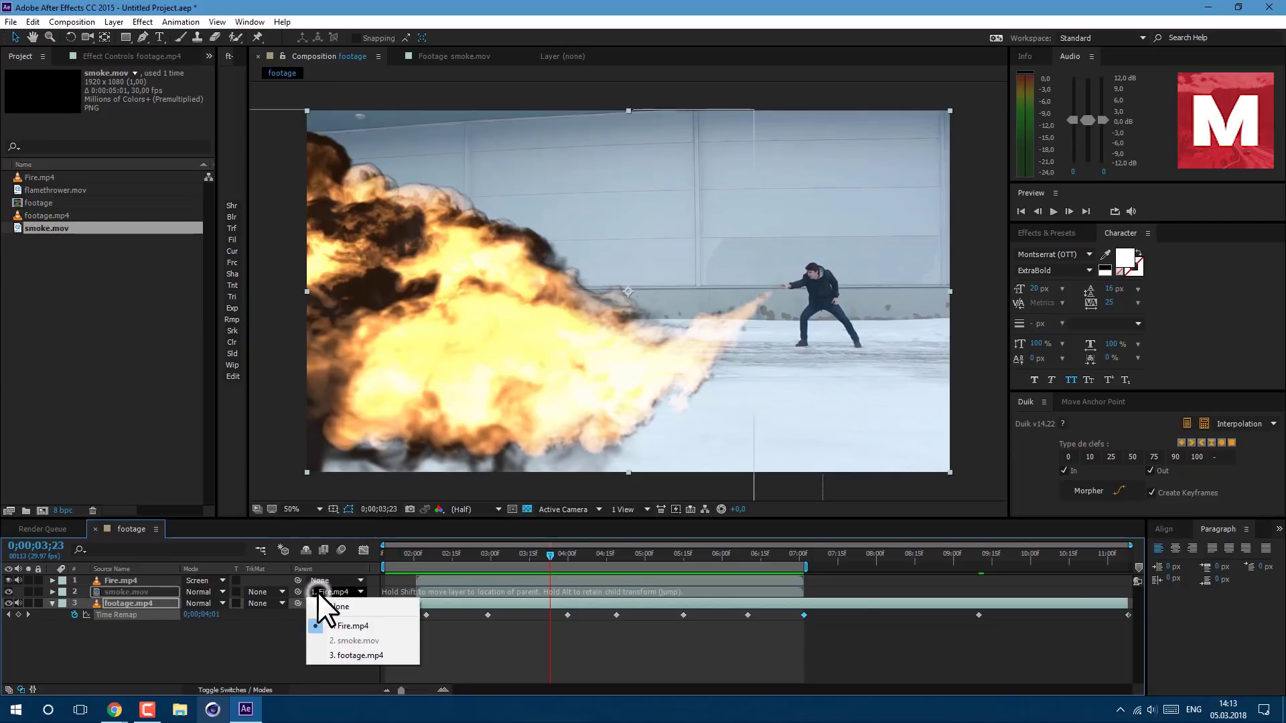
{"action": "left_click", "coordinate": [336, 606]}
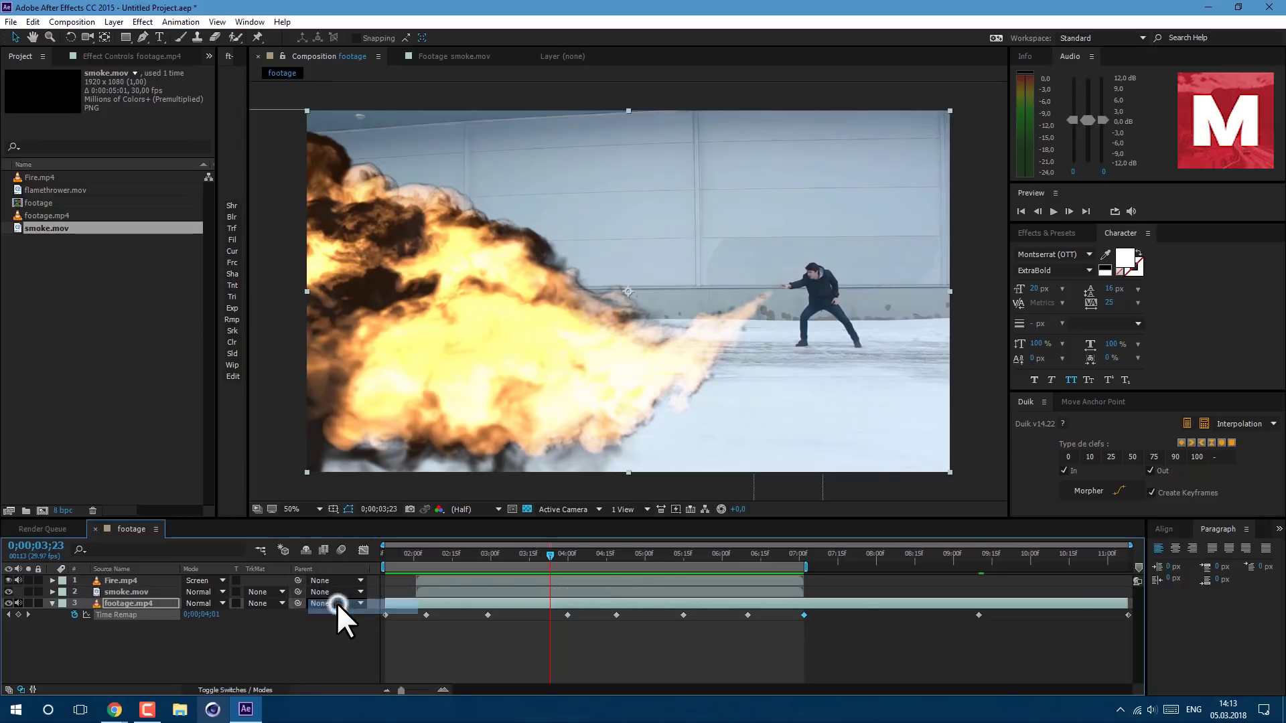
{"action": "left_click", "coordinate": [119, 580]}
{"action": "left_click_drag", "start_coordinate": [424, 560], "coordinate": [418, 595]}
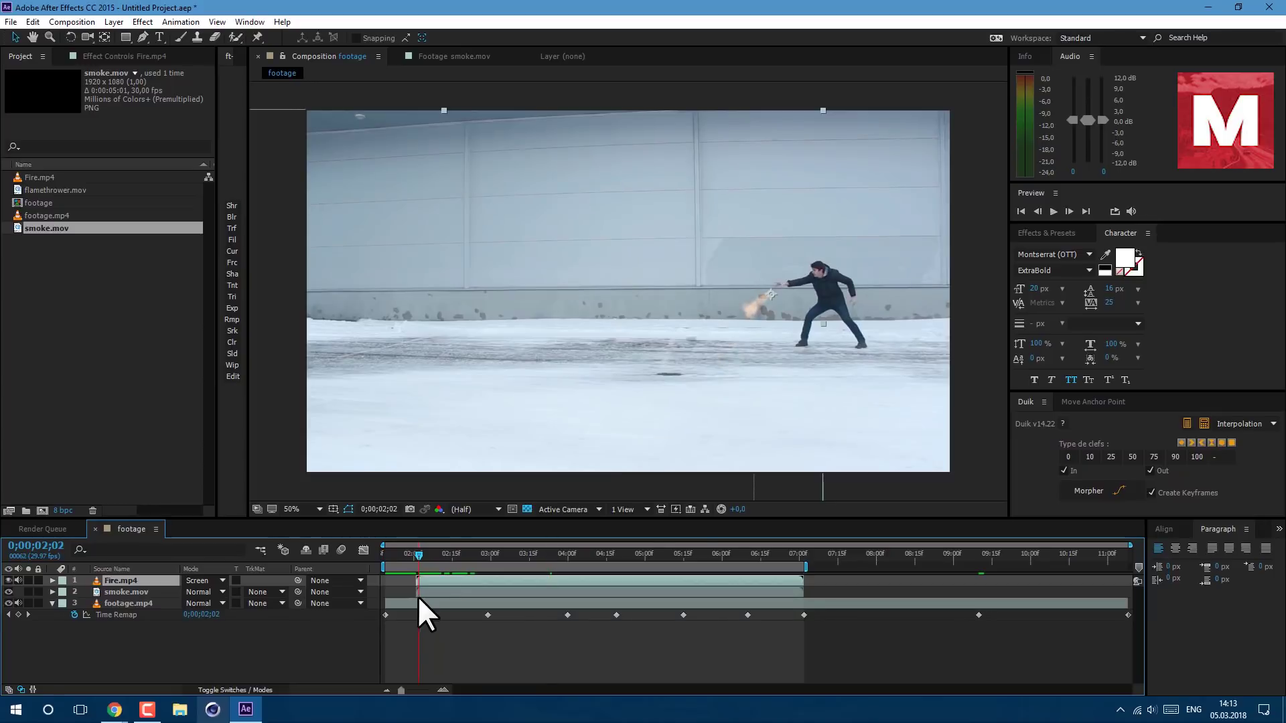
{"action": "key", "text": "p"}
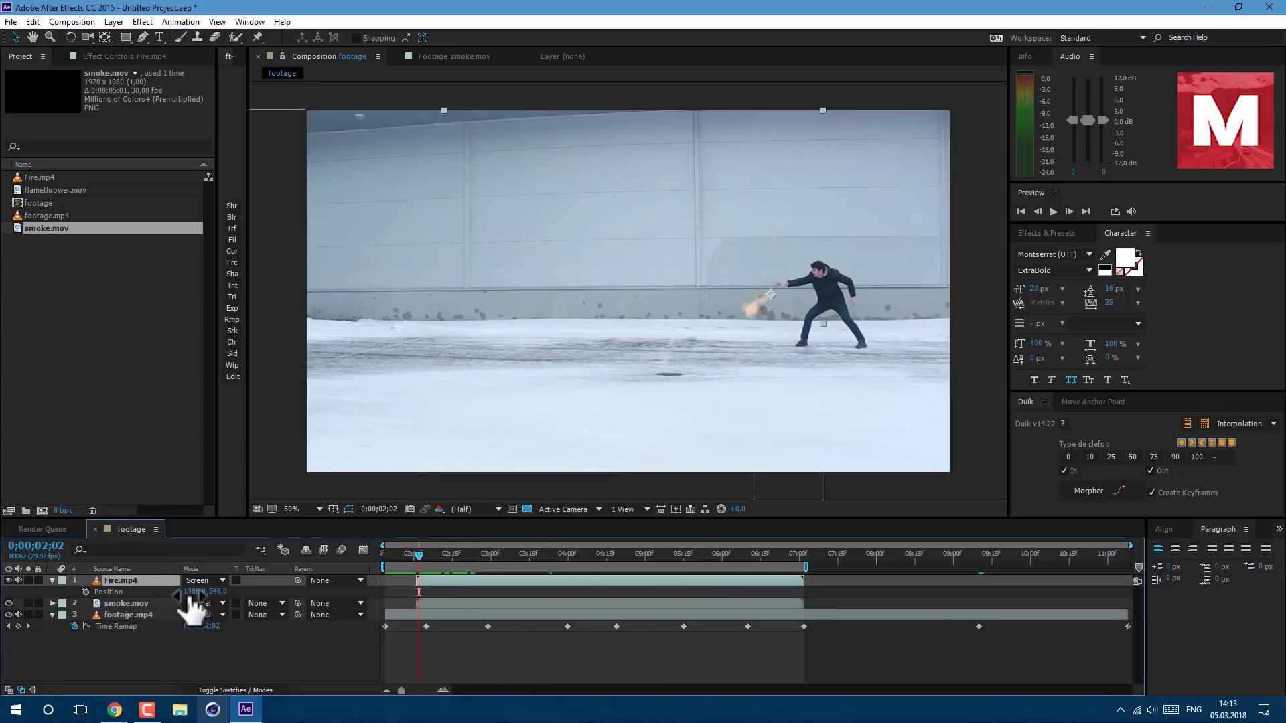
{"action": "left_click", "coordinate": [85, 592]}
{"action": "left_click_drag", "start_coordinate": [794, 329], "coordinate": [792, 310]}
- Keyframe Fire.mp4's position onto the hand around 0;00;02;09 and 0;00;02;23
{"action": "left_click_drag", "start_coordinate": [419, 555], "coordinate": [440, 557]}
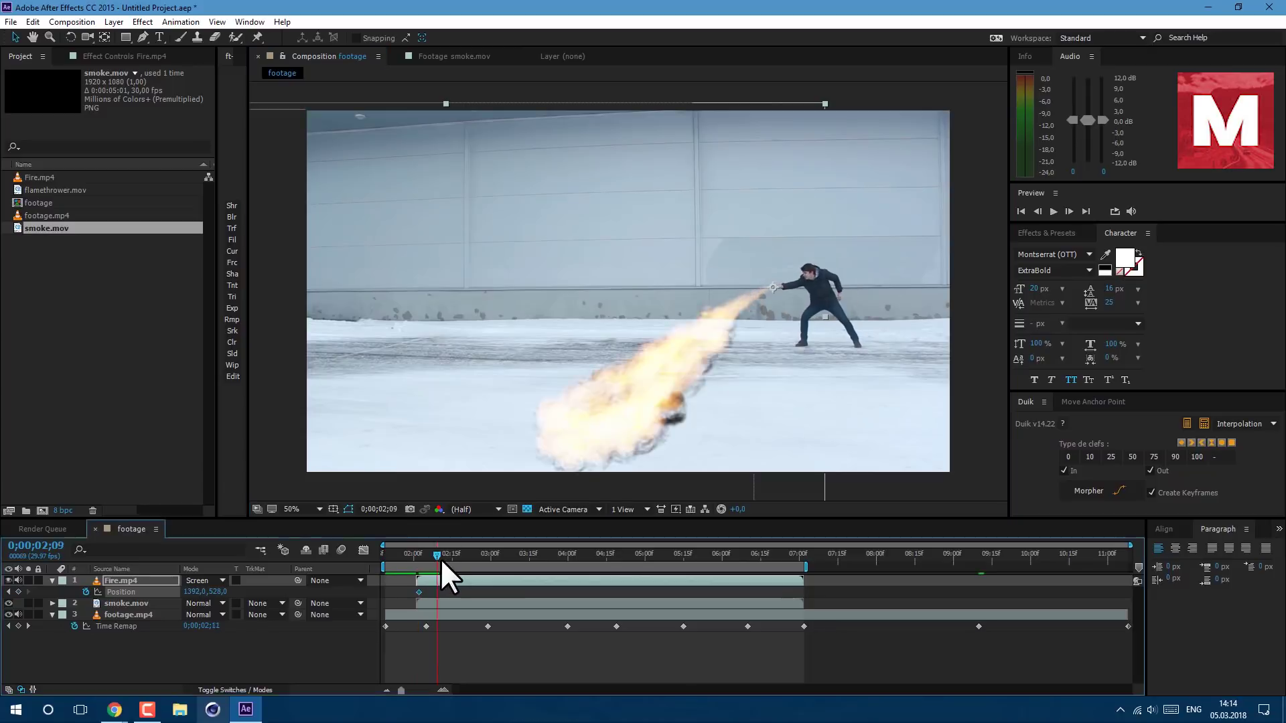
{"action": "key", "text": "Page_Up"}
{"action": "left_click_drag", "start_coordinate": [809, 305], "coordinate": [811, 312]}
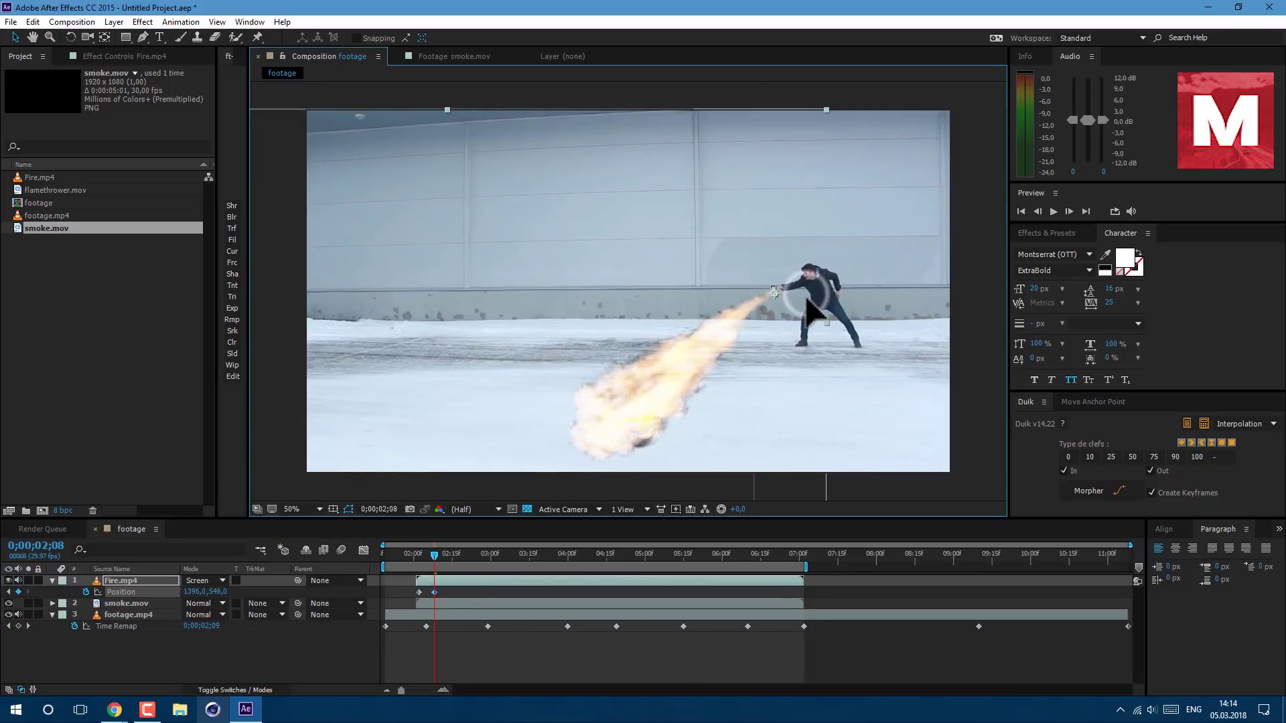
{"action": "key", "text": "shift+Page_Down"}
{"action": "key", "text": "Page_Down"}
{"action": "key", "text": "Page_Down"}
{"action": "key", "text": "Page_Down"}
{"action": "key", "text": "Page_Down"}
{"action": "key", "text": "Page_Down"}
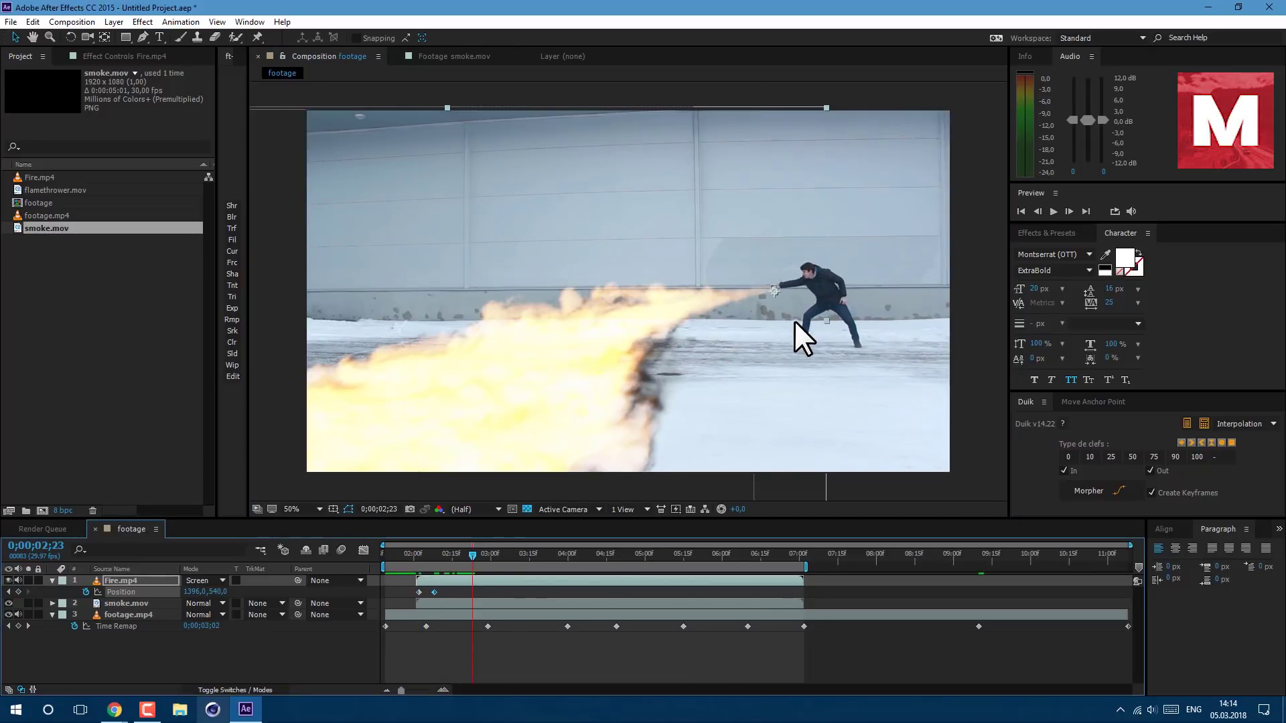
{"action": "left_click_drag", "start_coordinate": [794, 325], "coordinate": [795, 318]}
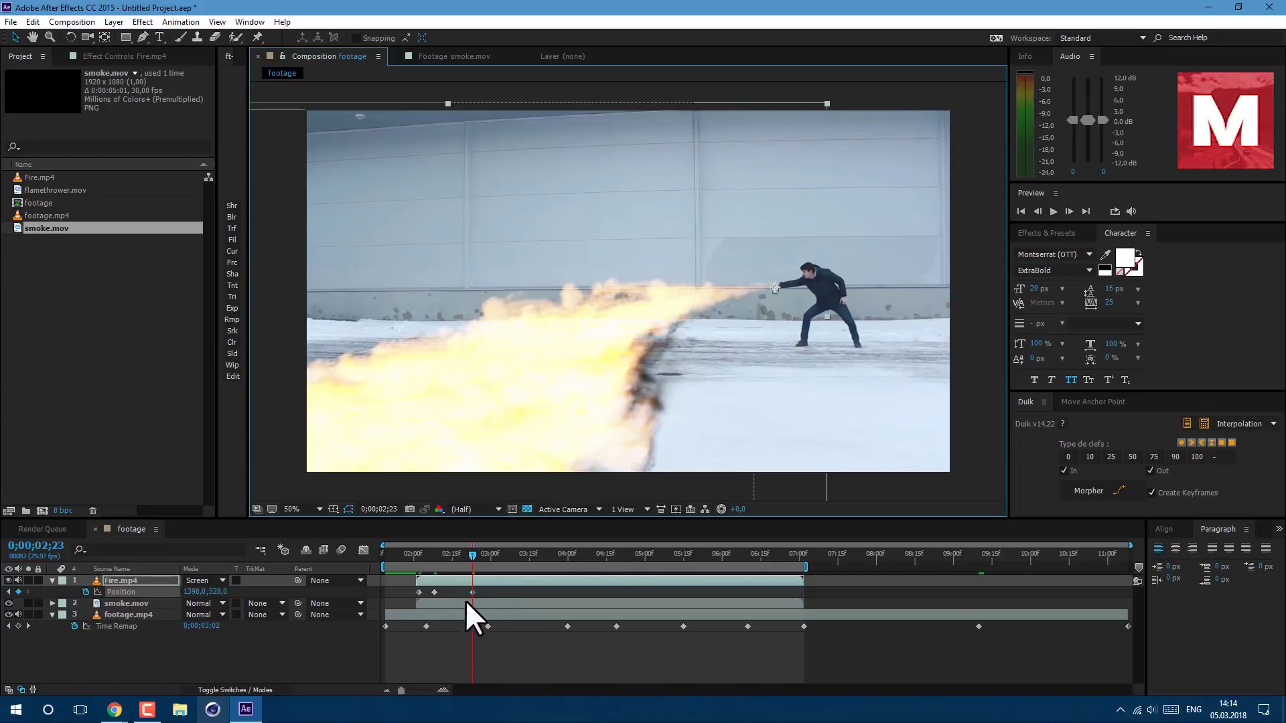
- Keep the fire on the moving hand with Position keyframes from 0;00;04;01 to 0;00;05;17
{"action": "key", "text": "shift+Page_Down"}
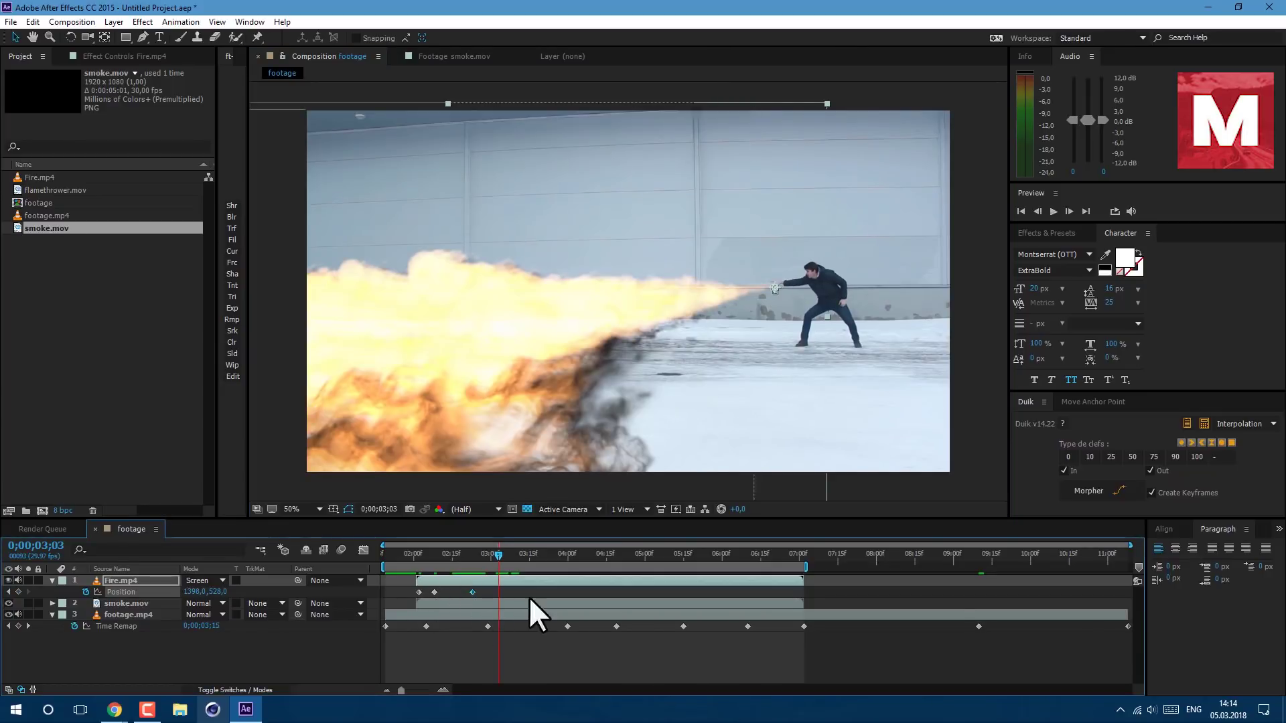
{"action": "left_click_drag", "start_coordinate": [543, 555], "coordinate": [576, 559]}
{"action": "left_click_drag", "start_coordinate": [770, 335], "coordinate": [811, 354]}
{"action": "left_click_drag", "start_coordinate": [571, 555], "coordinate": [591, 554]}
{"action": "left_click_drag", "start_coordinate": [770, 344], "coordinate": [772, 346]}
{"action": "mouse_move", "coordinate": [589, 554]}
{"action": "left_mouse_down"}
{"action": "mouse_move", "coordinate": [609, 573]}
{"action": "mouse_move", "coordinate": [614, 560]}
{"action": "left_mouse_up"}
{"action": "mouse_move", "coordinate": [770, 348]}
{"action": "left_mouse_down"}
{"action": "mouse_move", "coordinate": [774, 364]}
{"action": "mouse_move", "coordinate": [767, 354]}
{"action": "left_mouse_up"}
{"action": "key", "text": "shift+Page_Down"}
{"action": "left_click_drag", "start_coordinate": [647, 555], "coordinate": [671, 554]}
- Add the final Fire.mp4 Position keyframes keeping the flame on the hand
{"action": "left_click_drag", "start_coordinate": [769, 390], "coordinate": [772, 393]}
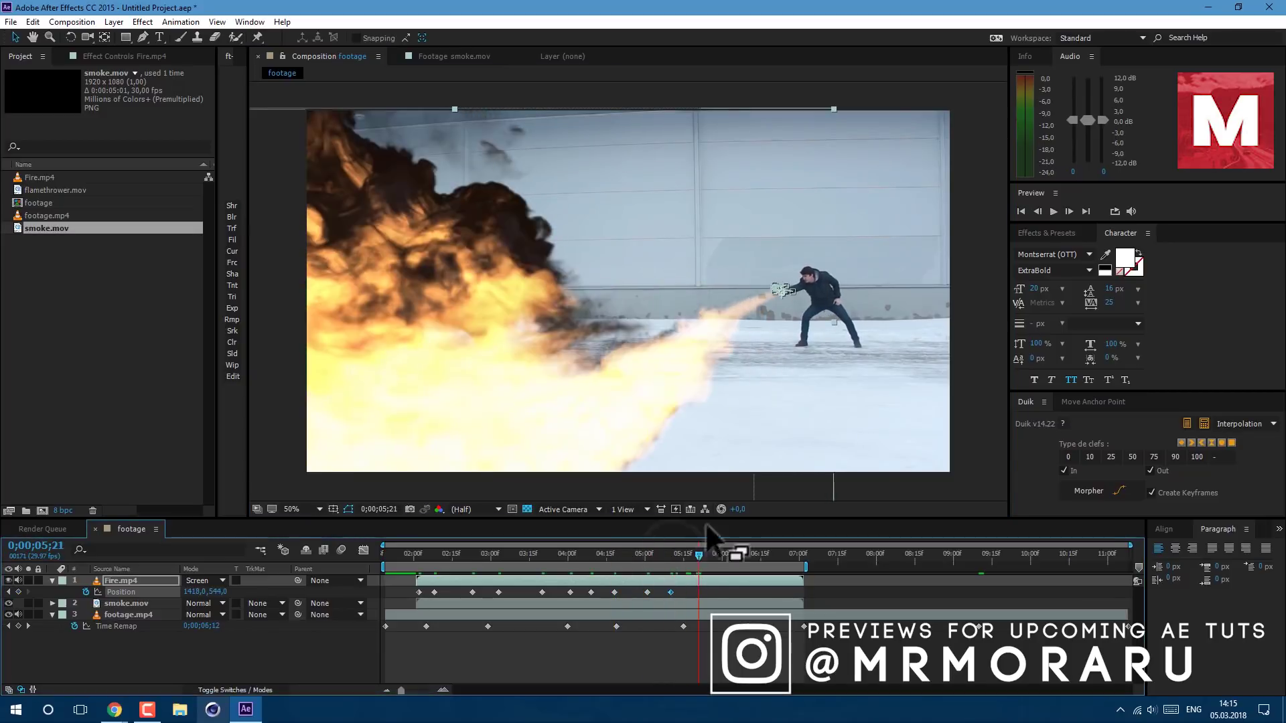
{"action": "left_click_drag", "start_coordinate": [670, 555], "coordinate": [690, 555]}
{"action": "left_click_drag", "start_coordinate": [770, 402], "coordinate": [781, 416]}
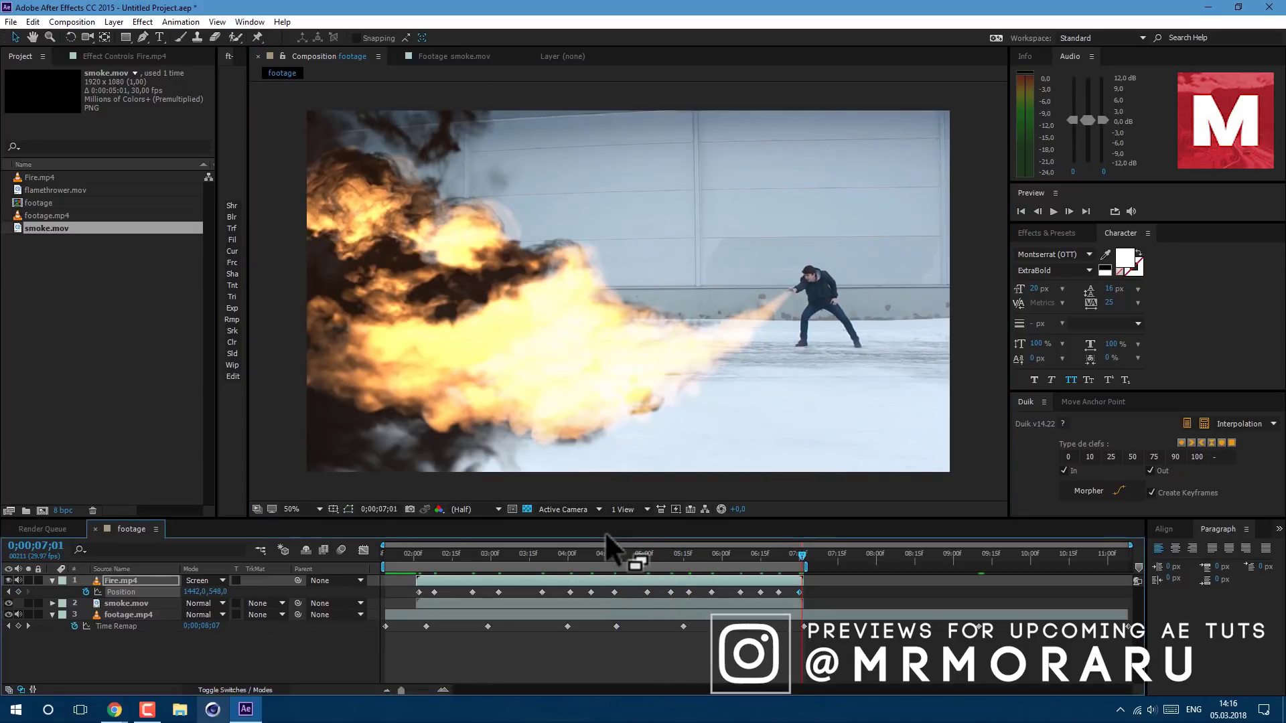
- Preview the fire following the hand and collapse Fire.mp4's Position property
{"action": "key", "text": "space"}
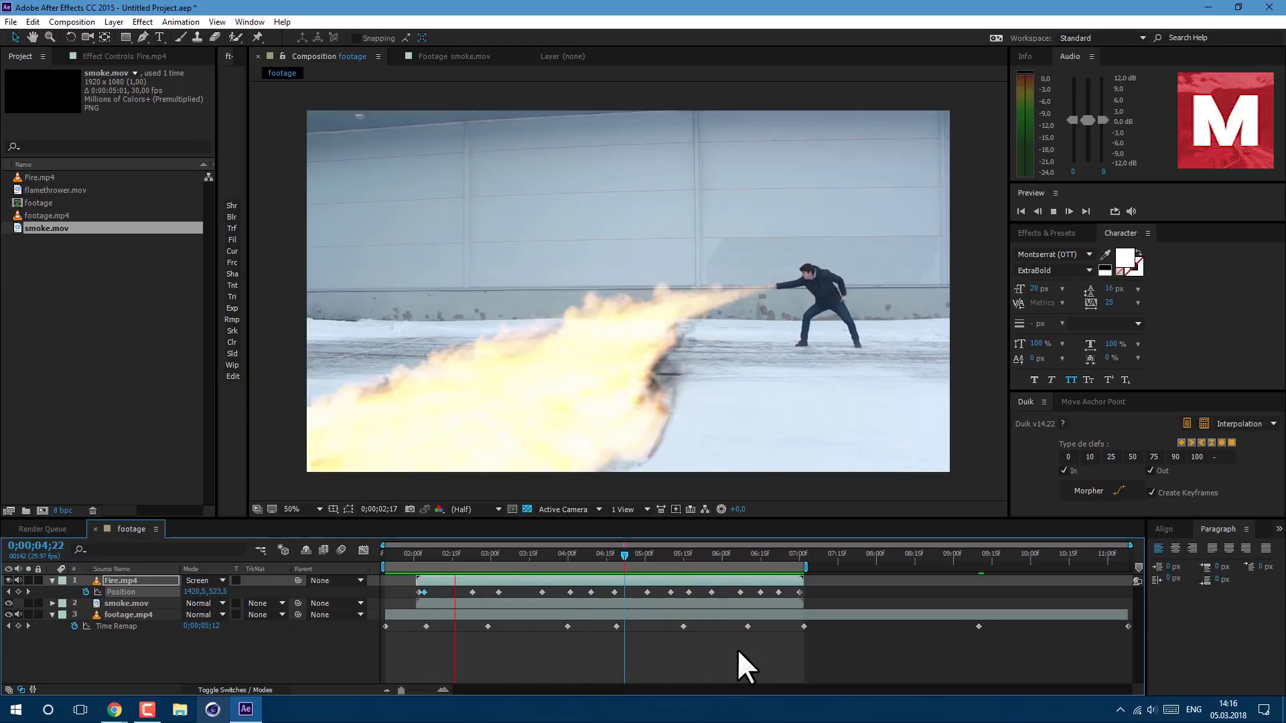
{"action": "key", "text": "space"}
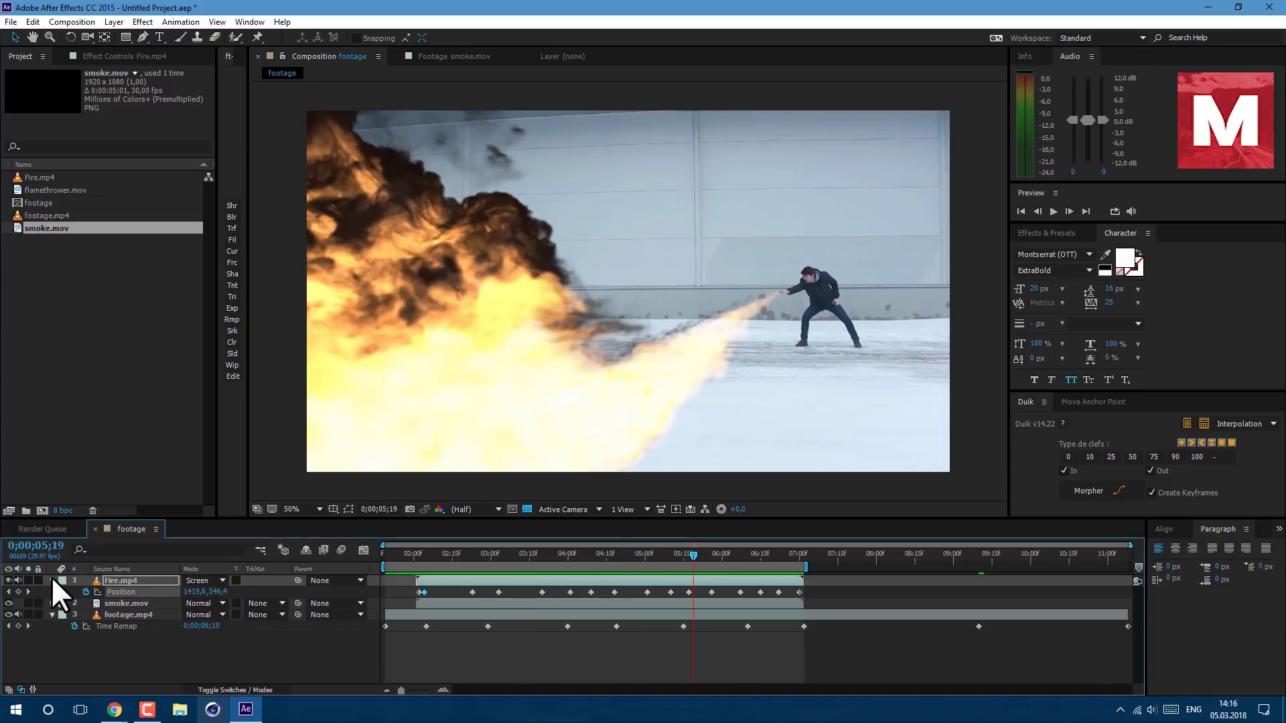
{"action": "left_click", "coordinate": [52, 581]}
- Collapse footage.mp4's Time Remap and trim the composition to its work area, ending near 0;00;07;01
{"action": "left_click", "coordinate": [52, 603]}
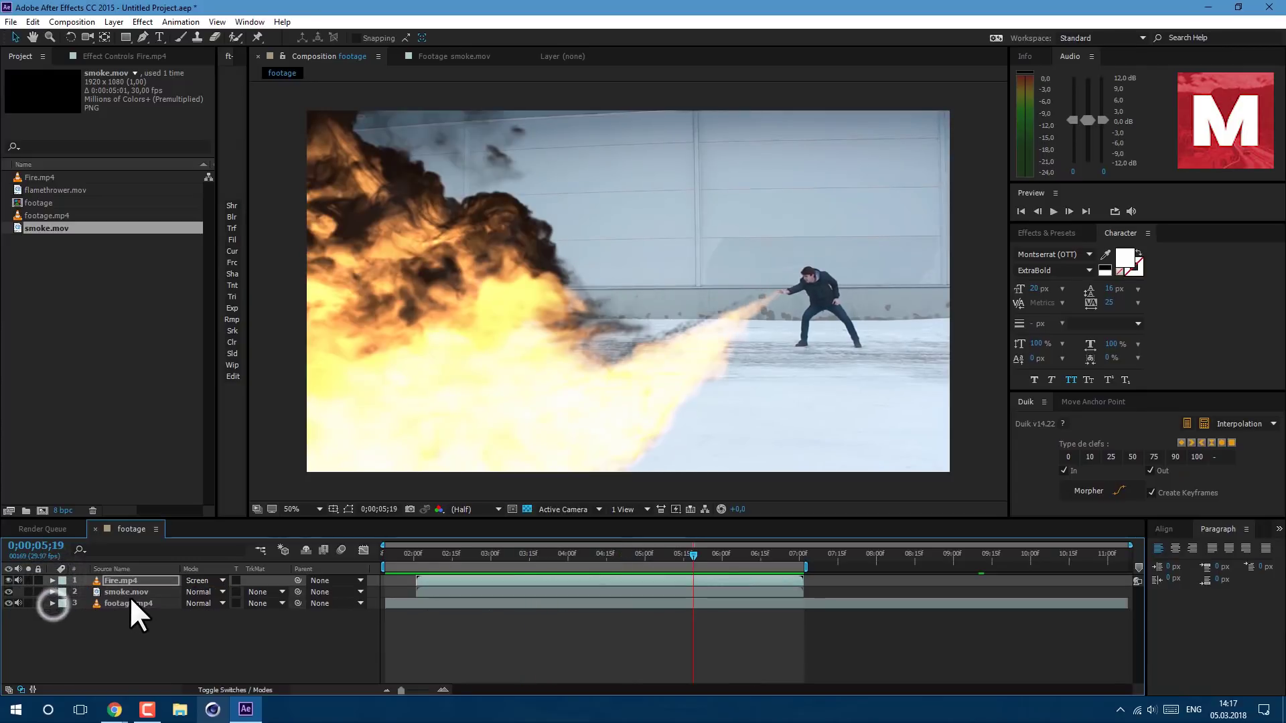
{"action": "left_click", "coordinate": [131, 601]}
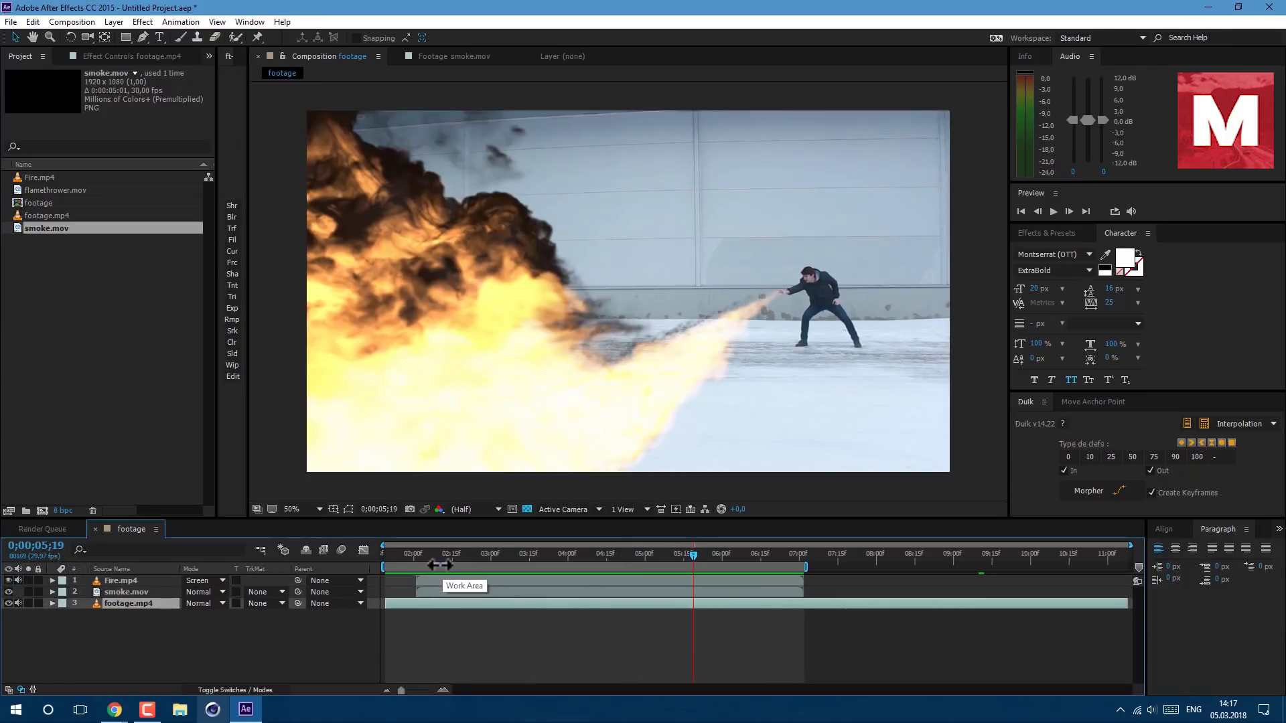
{"action": "right_click", "coordinate": [440, 566]}
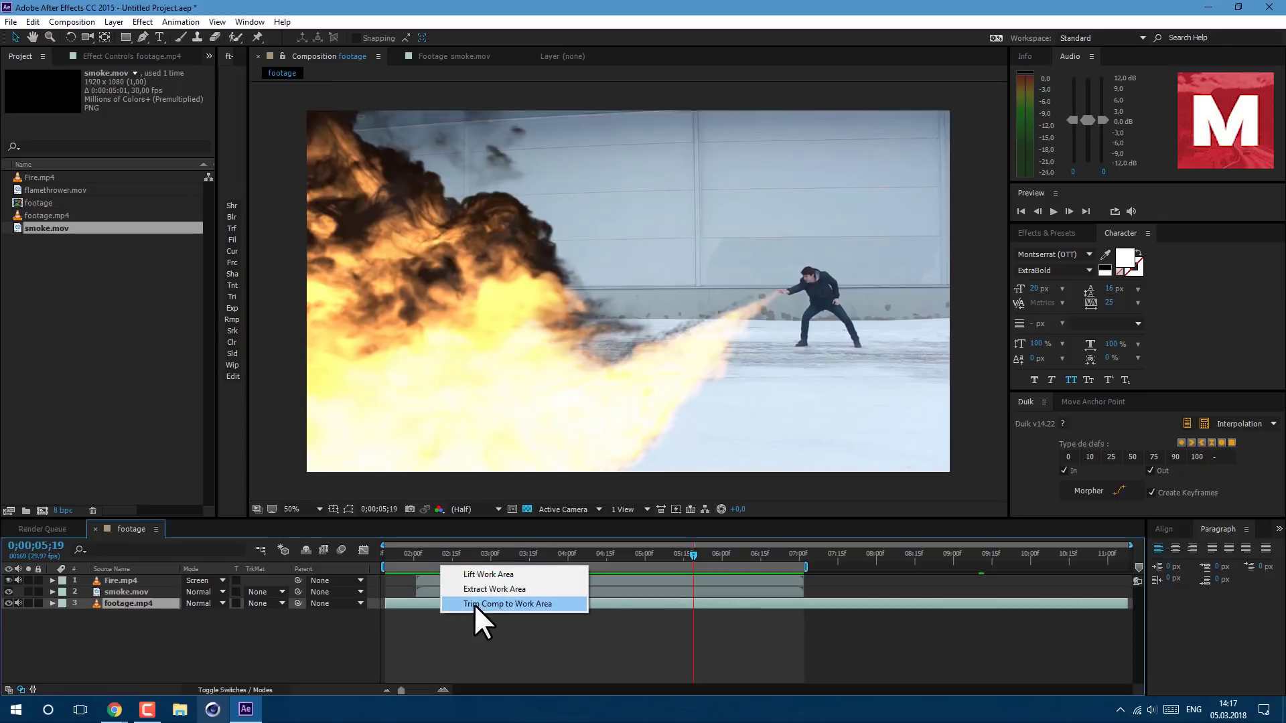
{"action": "left_click", "coordinate": [537, 601]}
{"action": "left_click", "coordinate": [122, 594]}
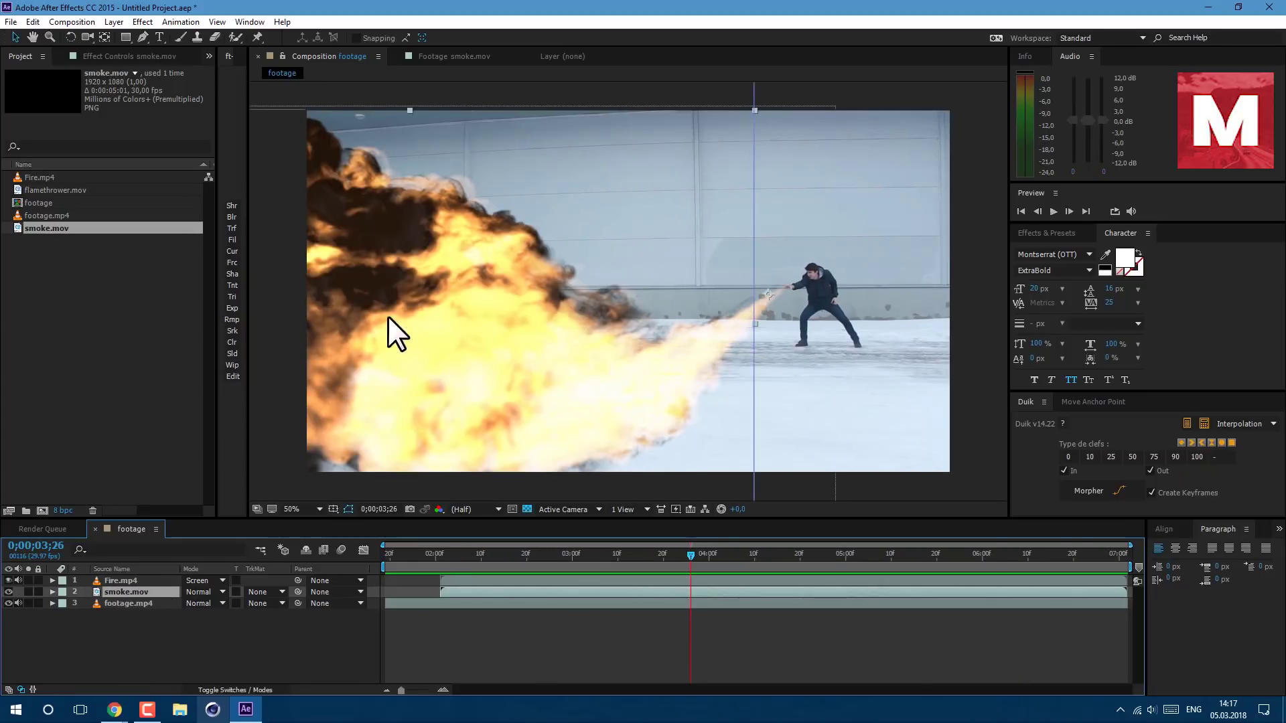
{"action": "scroll", "coordinate": [392, 295], "scroll_direction": "down", "scroll_amount": 2}
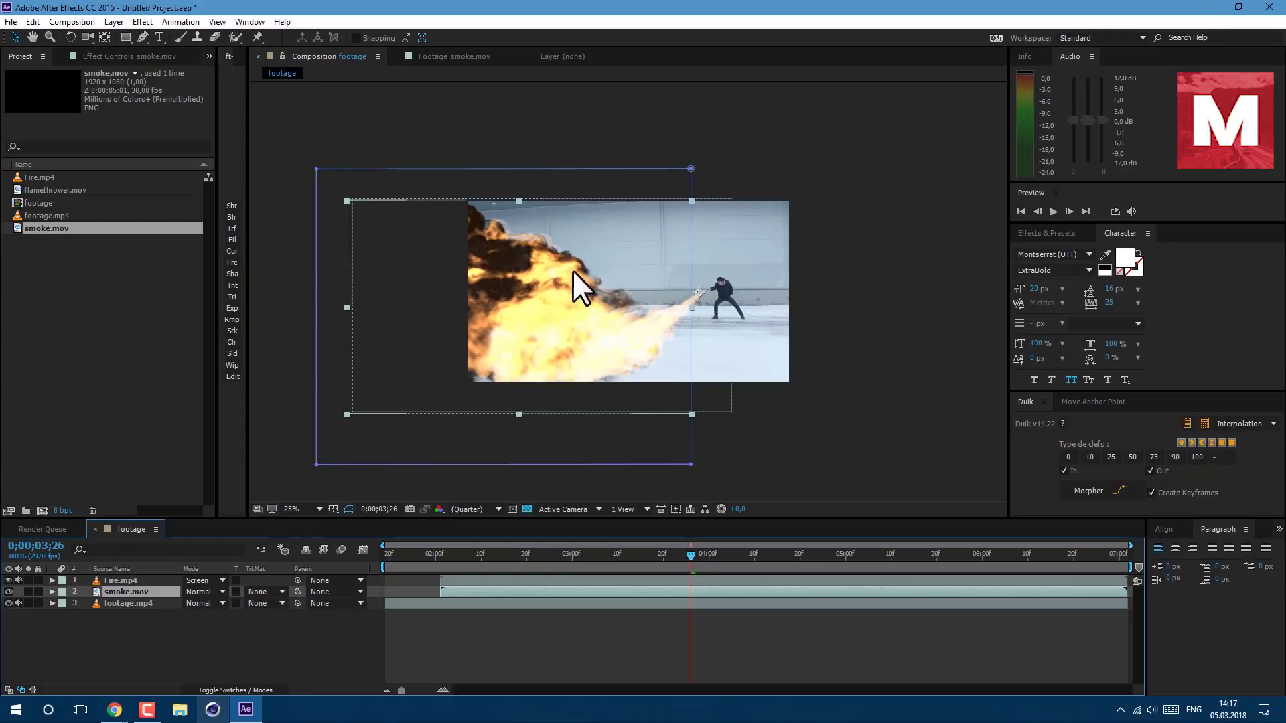
- Apply the Motion Tile effect to the footage.mp4 layer
{"action": "left_click", "coordinate": [134, 603]}
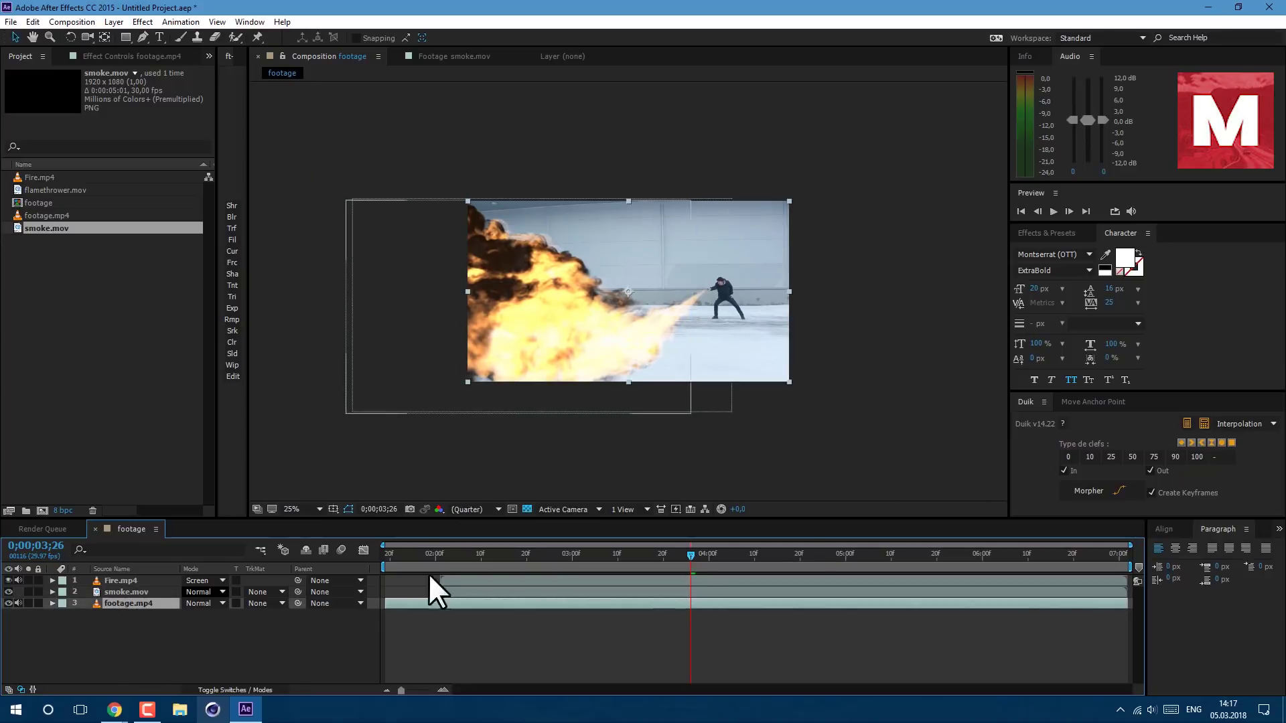
{"action": "left_click", "coordinate": [1045, 234]}
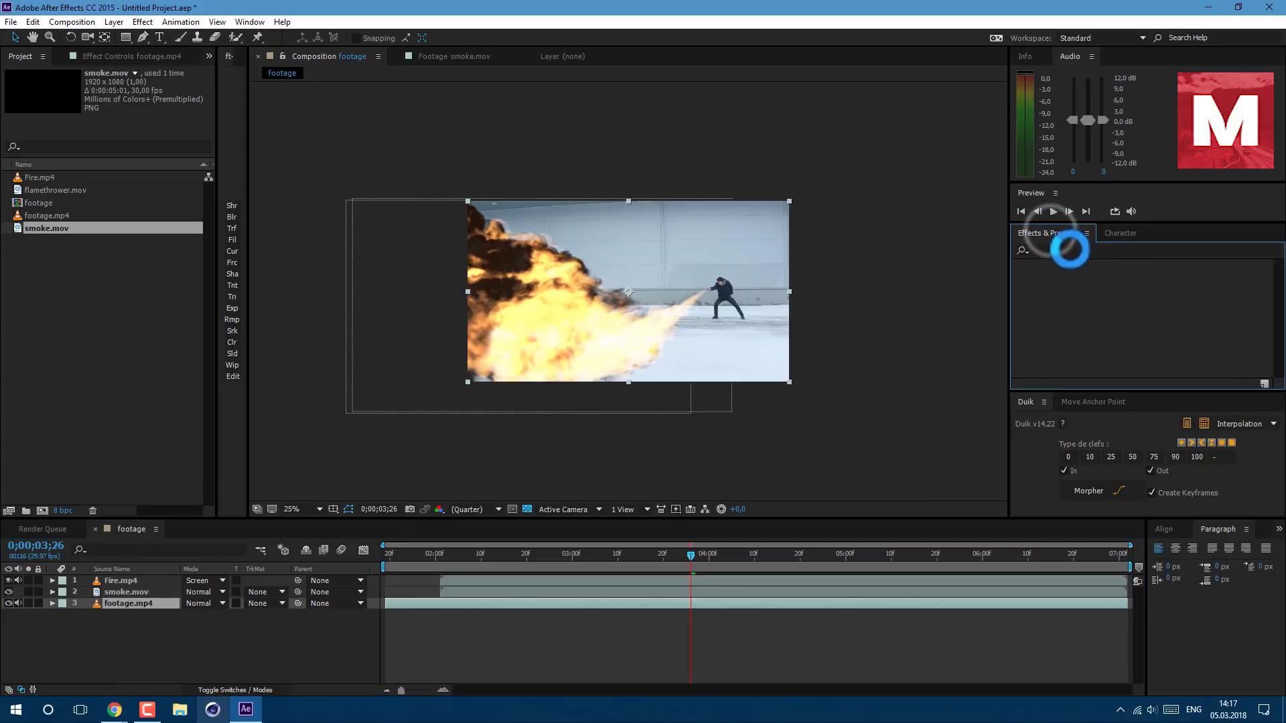
{"action": "left_click", "coordinate": [1069, 249]}
{"action": "type", "text": "moti"}
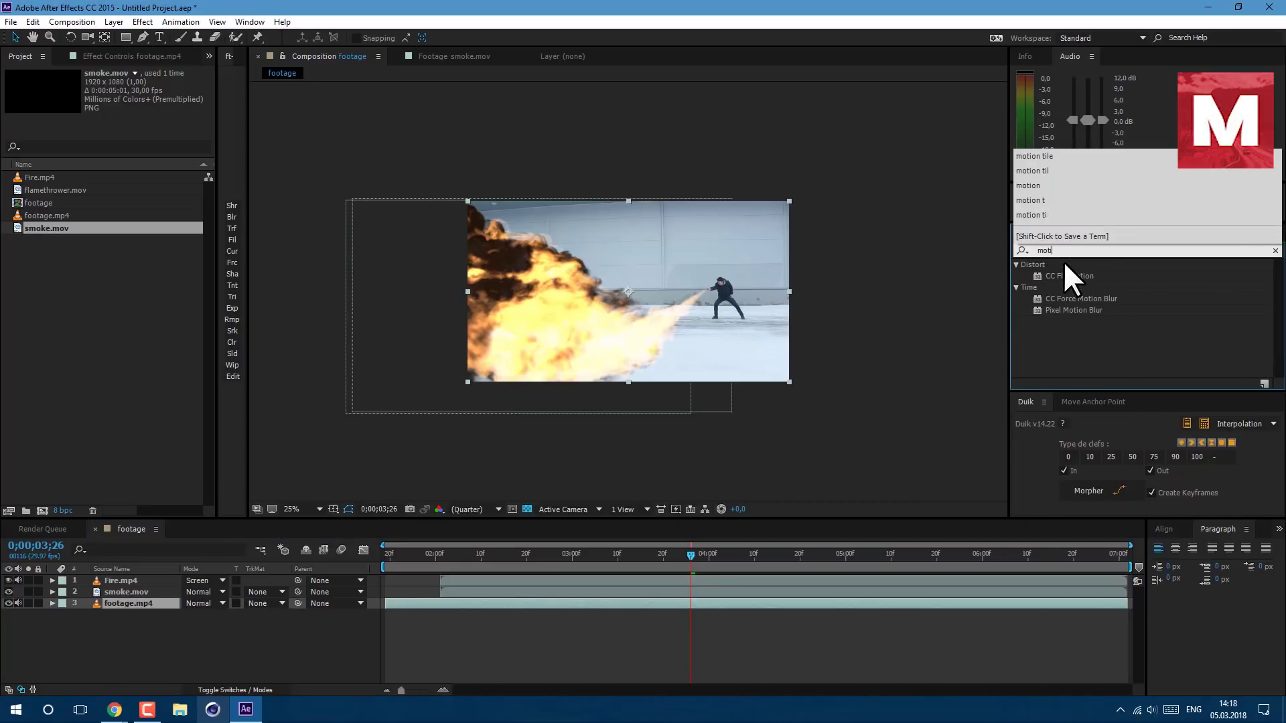
{"action": "type", "text": "on ti"}
{"action": "left_click_drag", "start_coordinate": [1074, 275], "coordinate": [165, 601]}
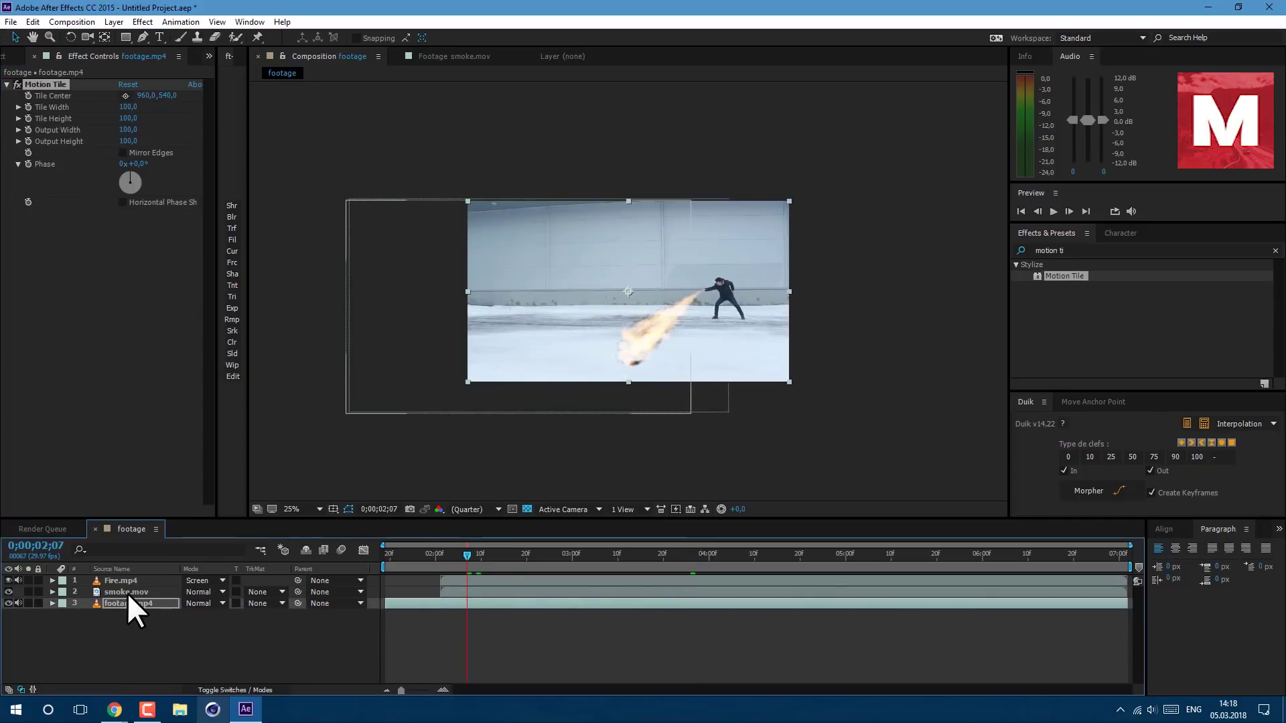
- Parent Fire.mp4 and smoke.mov to footage.mp4 and shift the footage to the right
{"action": "left_click", "coordinate": [126, 592]}
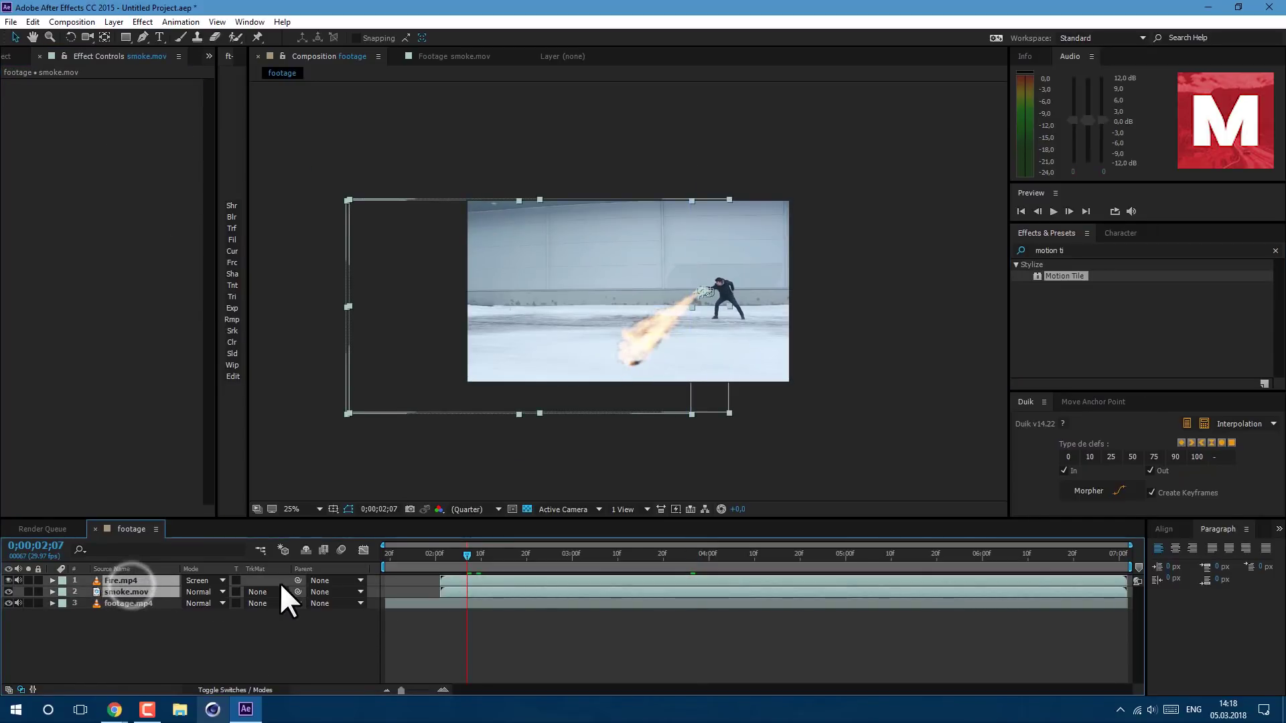
{"action": "left_click_drag", "start_coordinate": [298, 592], "coordinate": [298, 580]}
{"action": "left_click_drag", "start_coordinate": [118, 596], "coordinate": [126, 604]}
{"action": "left_click", "coordinate": [467, 602]}
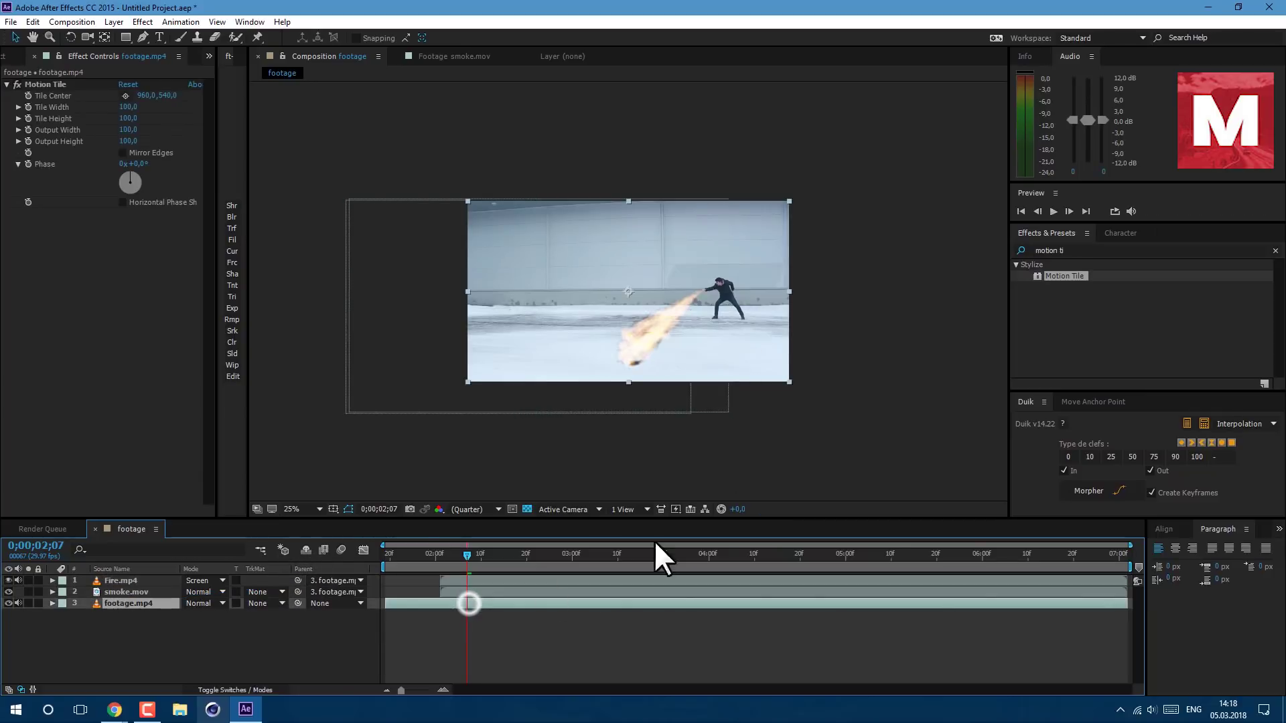
{"action": "left_click_drag", "start_coordinate": [753, 307], "coordinate": [780, 319]}
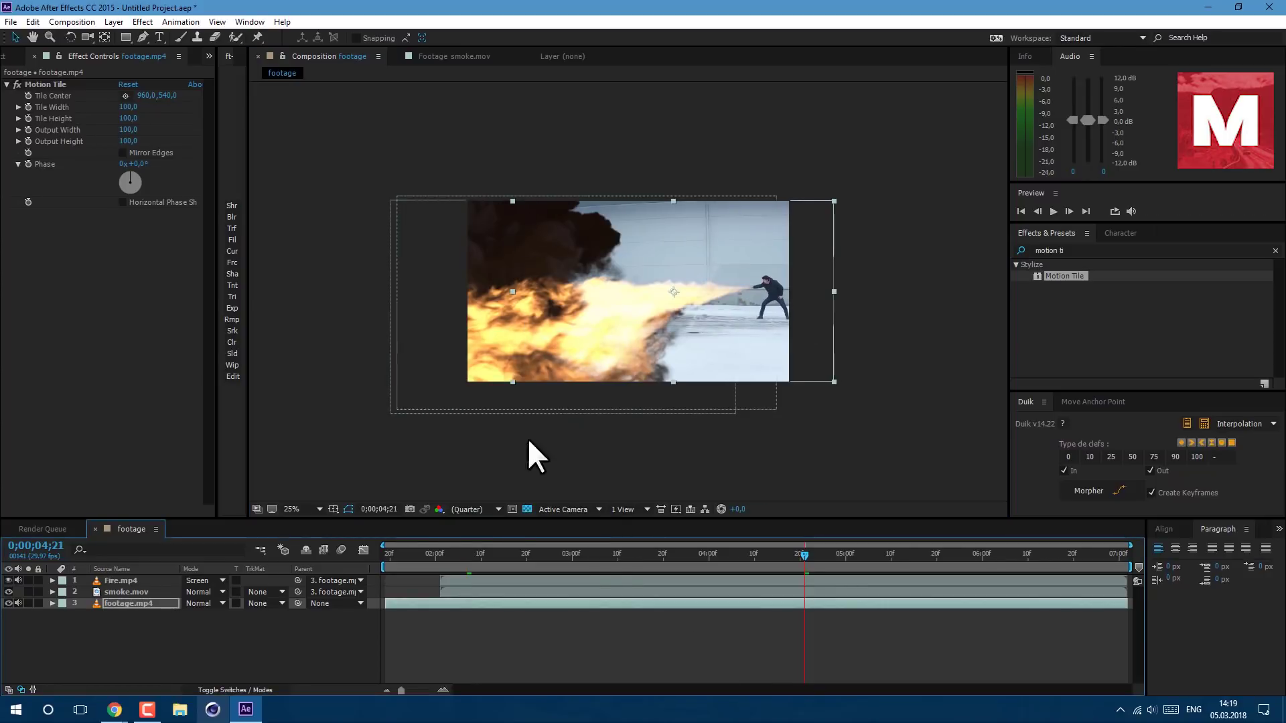
{"action": "key", "text": "j"}
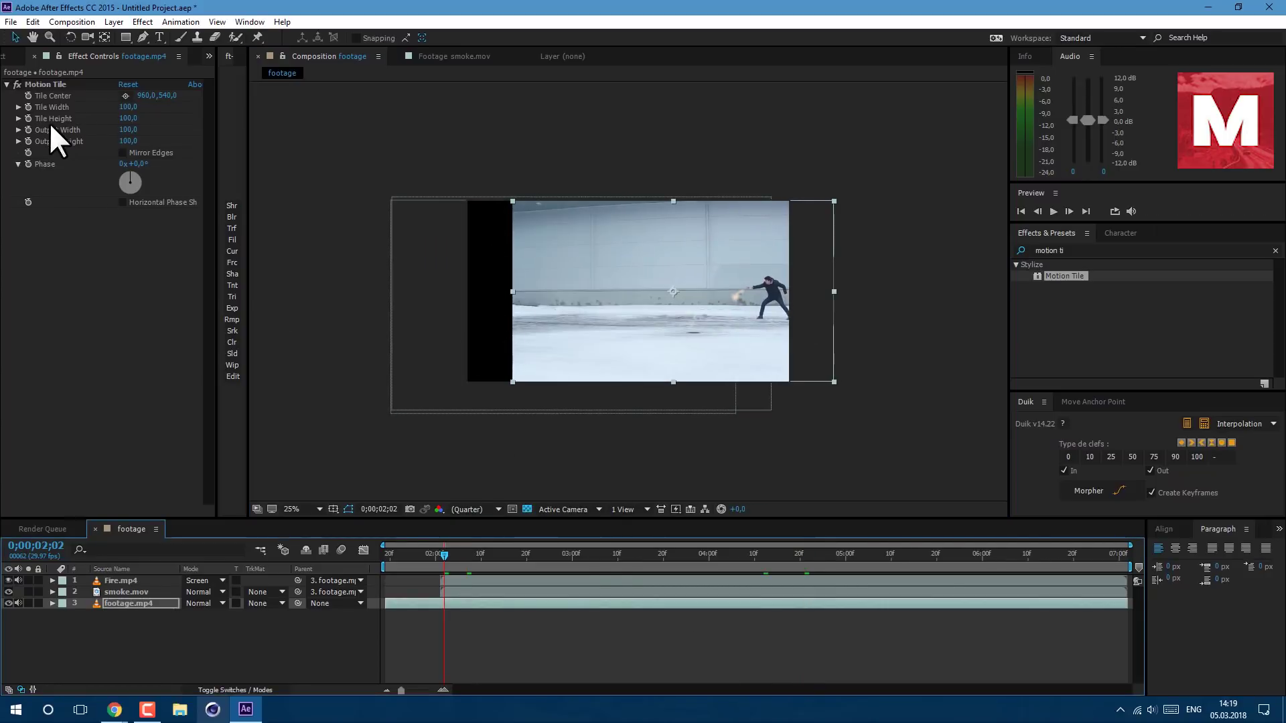
- Set Motion Tile Output Width to 150 and turn on Mirror Edges
{"action": "left_click", "coordinate": [128, 129]}
{"action": "type", "text": "150"}
{"action": "key", "text": "Return"}
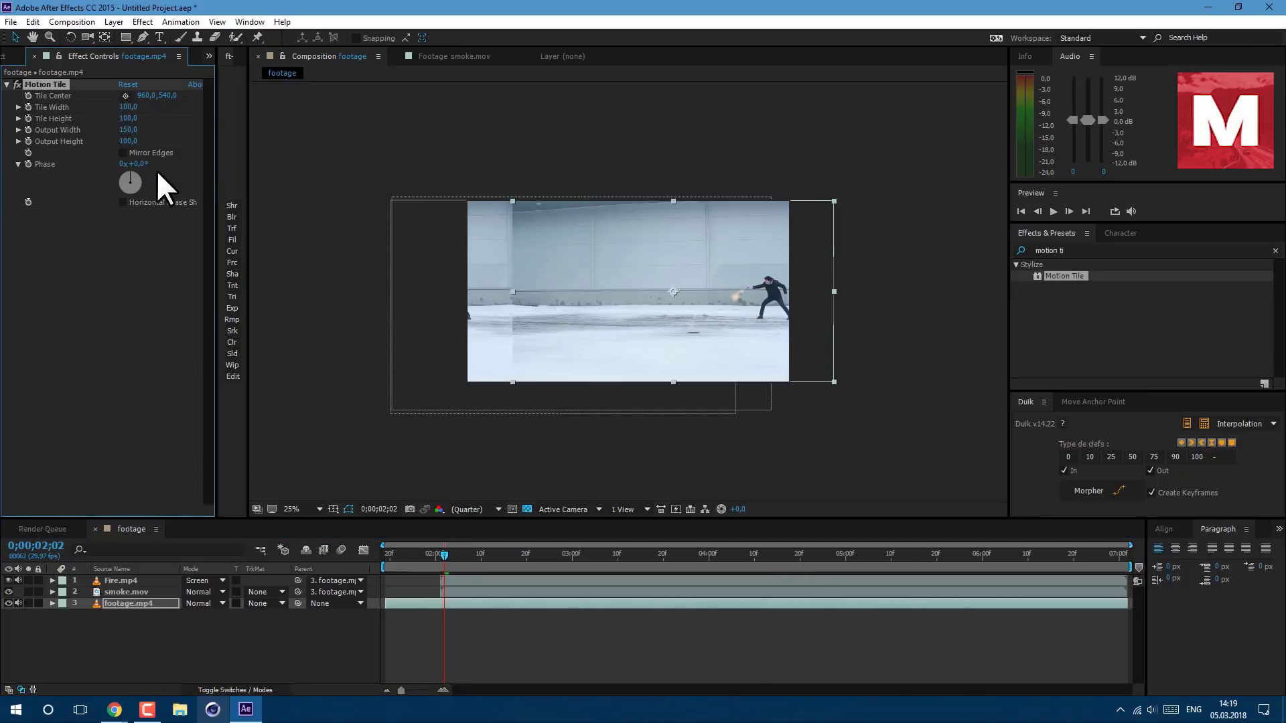
{"action": "left_click", "coordinate": [123, 152]}
{"action": "key", "text": "period"}
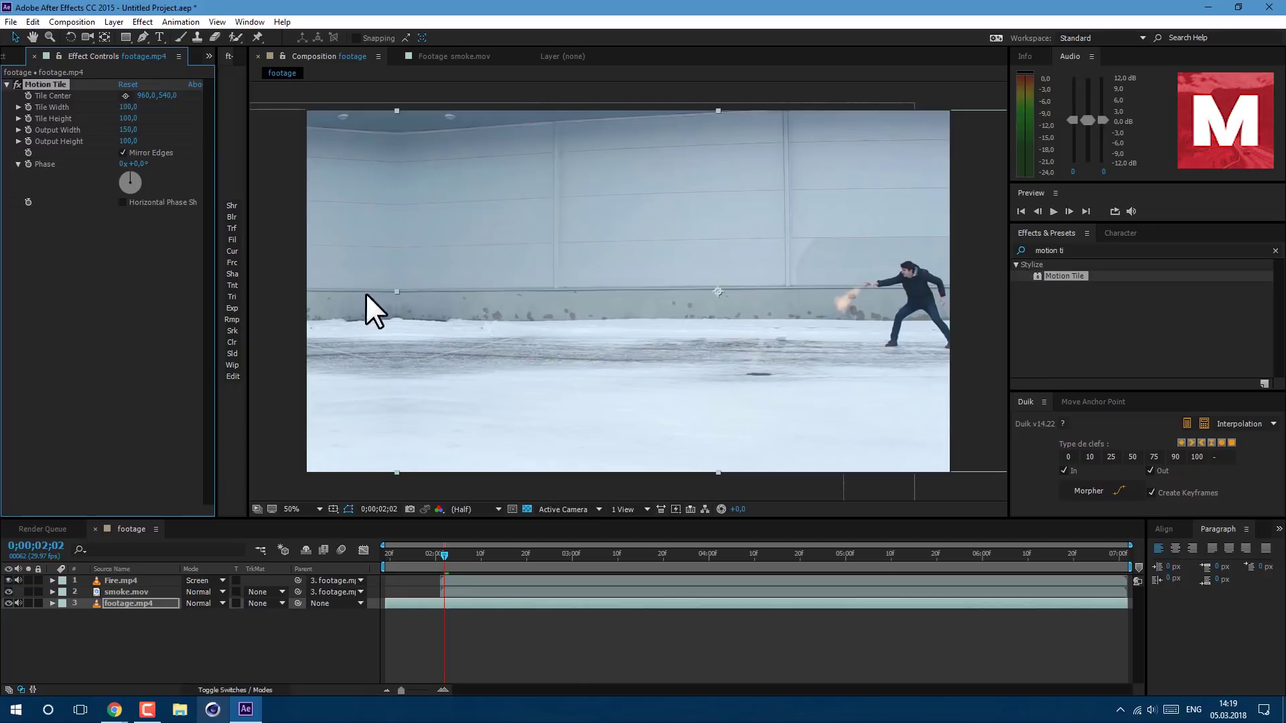
{"action": "key", "text": "comma"}
{"action": "left_click", "coordinate": [463, 556]}
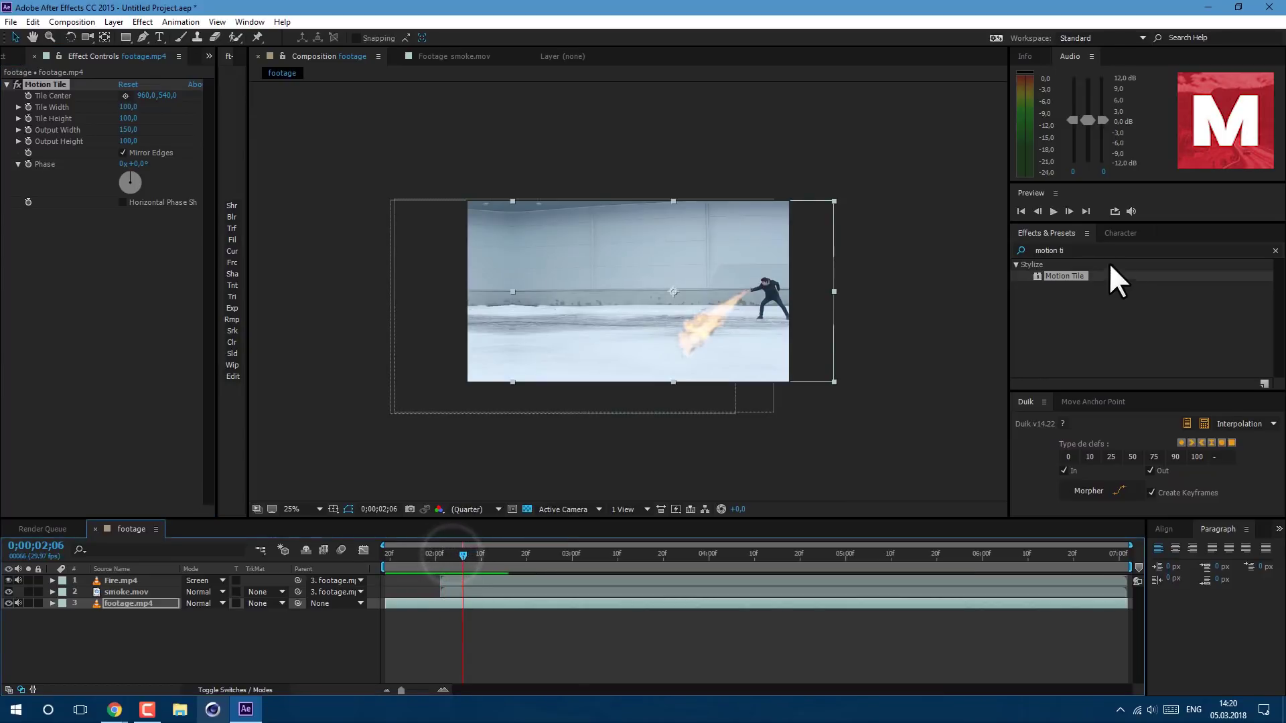
- Apply the Curves effect to the footage.mp4 layer
{"action": "left_click", "coordinate": [1061, 251]}
{"action": "type", "text": "curves"}
{"action": "left_click_drag", "start_coordinate": [1057, 321], "coordinate": [476, 600]}
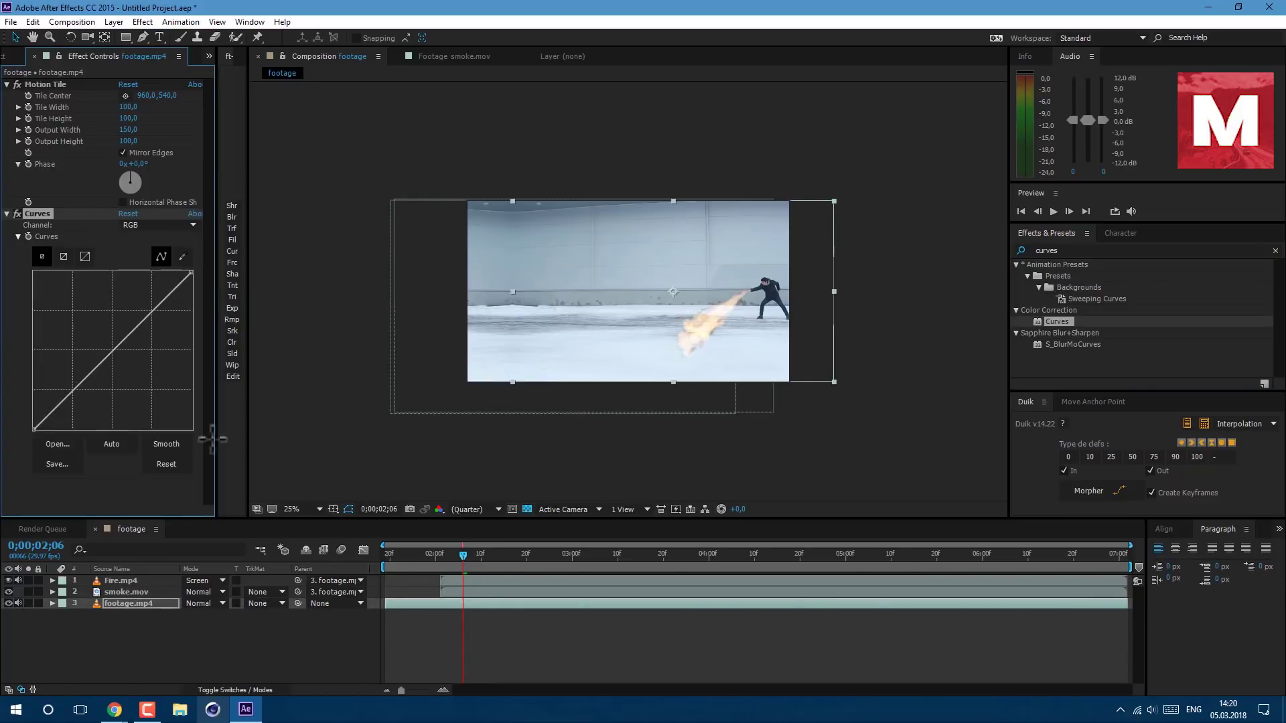
- Bend the RGB curve down to darken and add contrast to the footage, then preview at 50%
{"action": "left_click", "coordinate": [436, 556]}
{"action": "left_click_drag", "start_coordinate": [437, 551], "coordinate": [531, 580]}
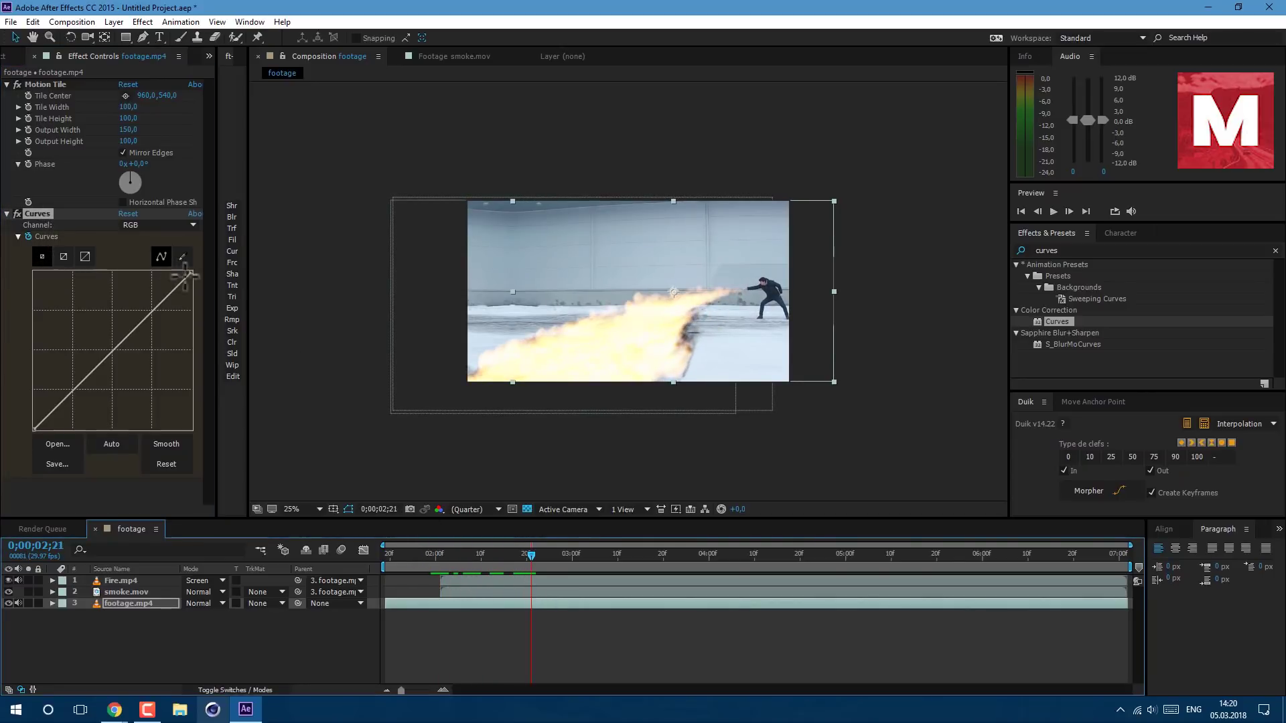
{"action": "left_click_drag", "start_coordinate": [191, 273], "coordinate": [228, 293]}
{"action": "left_click_drag", "start_coordinate": [111, 377], "coordinate": [121, 390]}
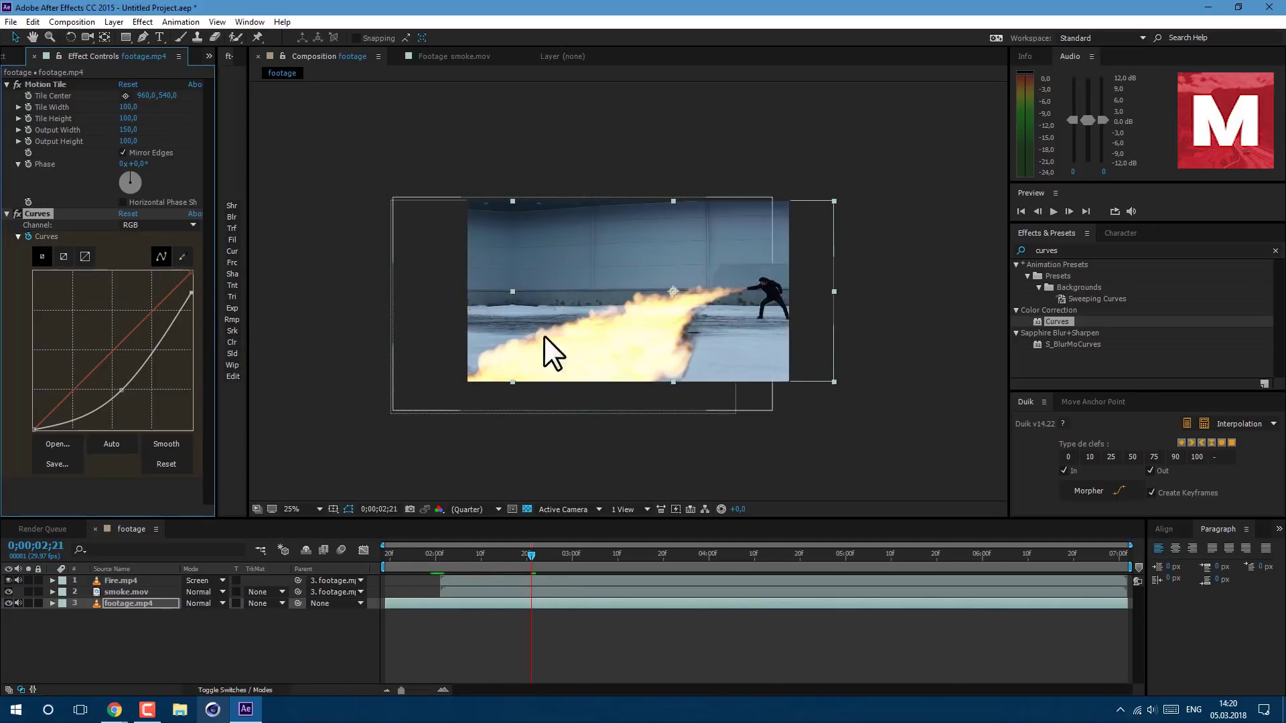
{"action": "key", "text": "period"}
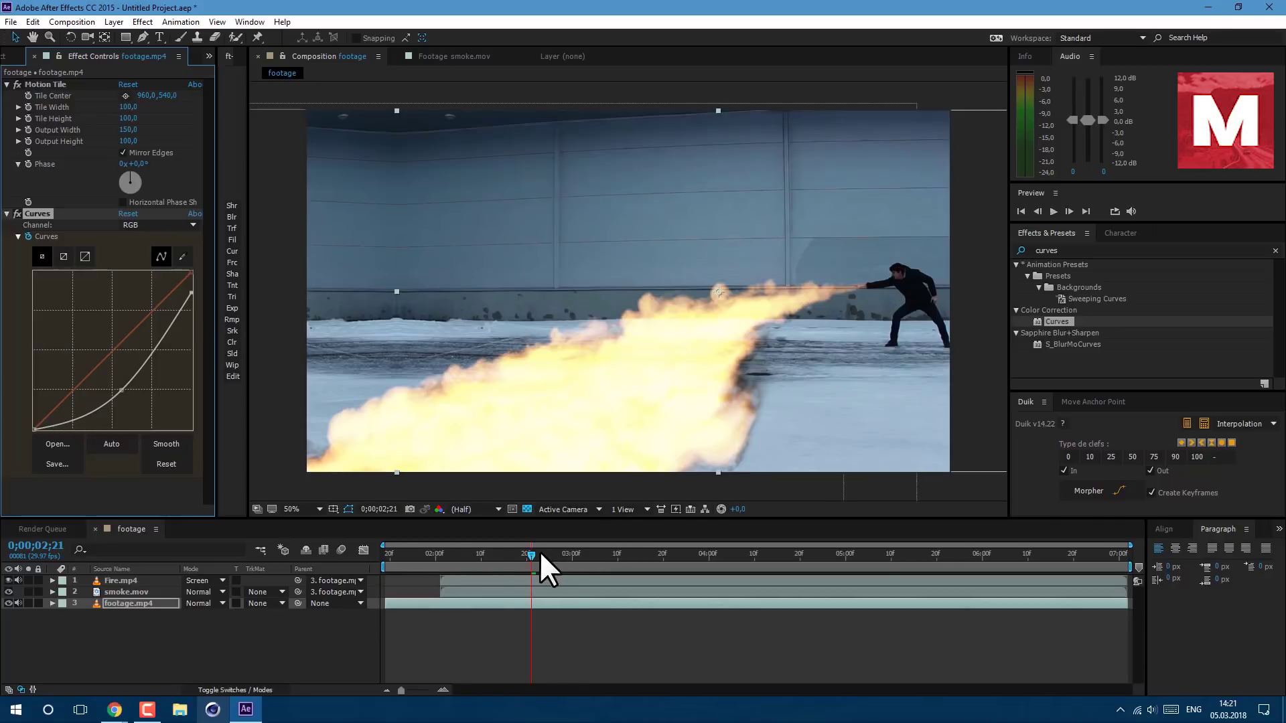
{"action": "key", "text": "space"}
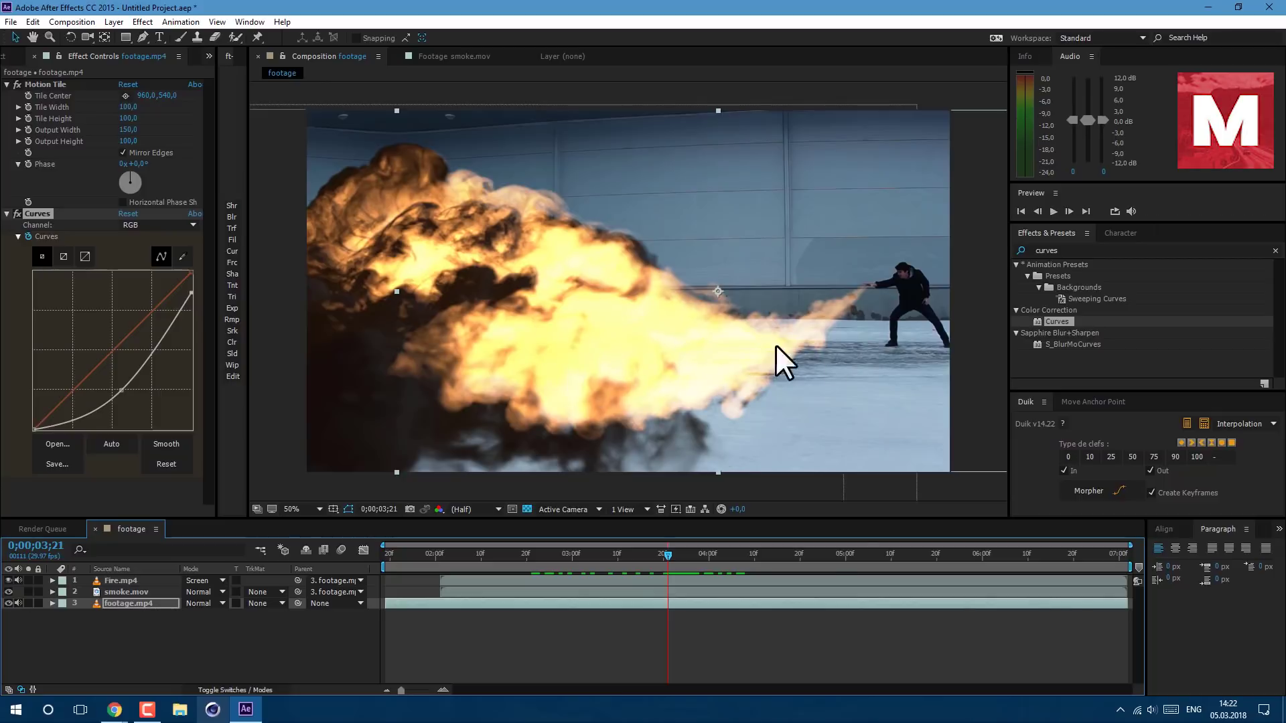
{"action": "left_click", "coordinate": [118, 22]}
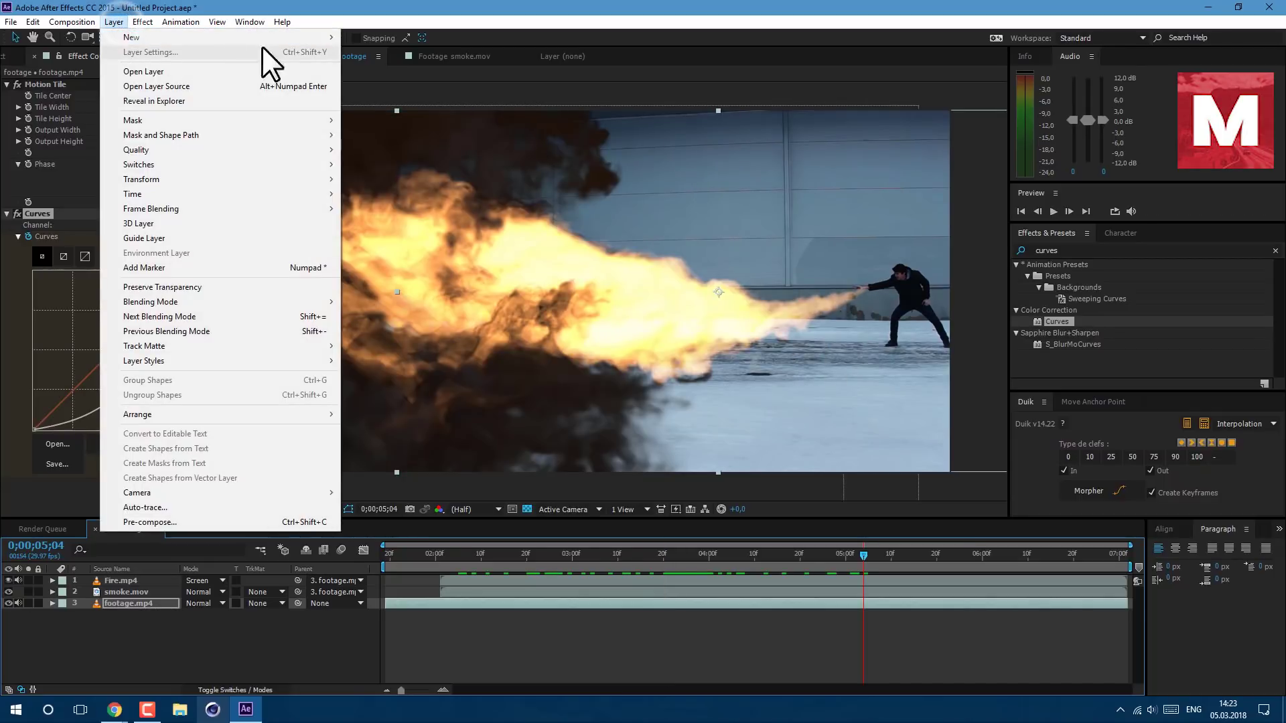
- Create a new orange solid layer, Orange Solid 1
{"action": "mouse_move", "coordinate": [312, 37]}
{"action": "left_click", "coordinate": [383, 50]}
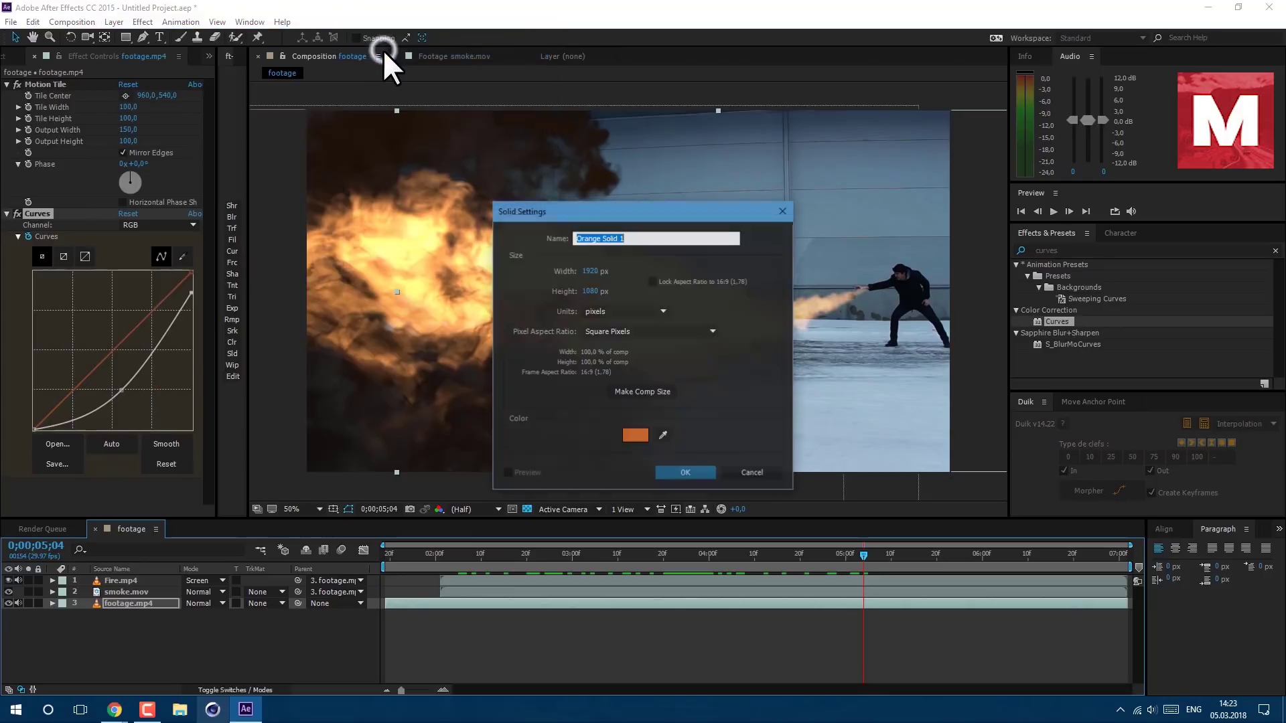
{"action": "left_click", "coordinate": [635, 436]}
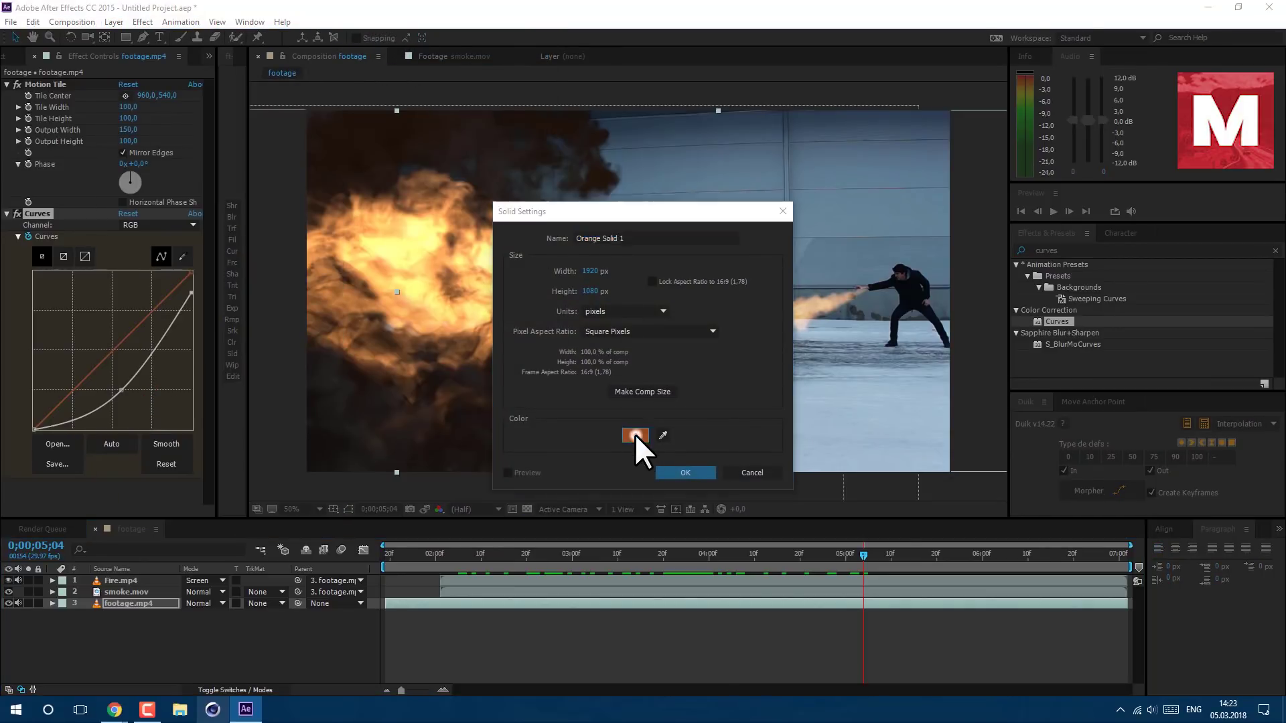
{"action": "left_click", "coordinate": [463, 213]}
{"action": "left_click", "coordinate": [693, 472]}
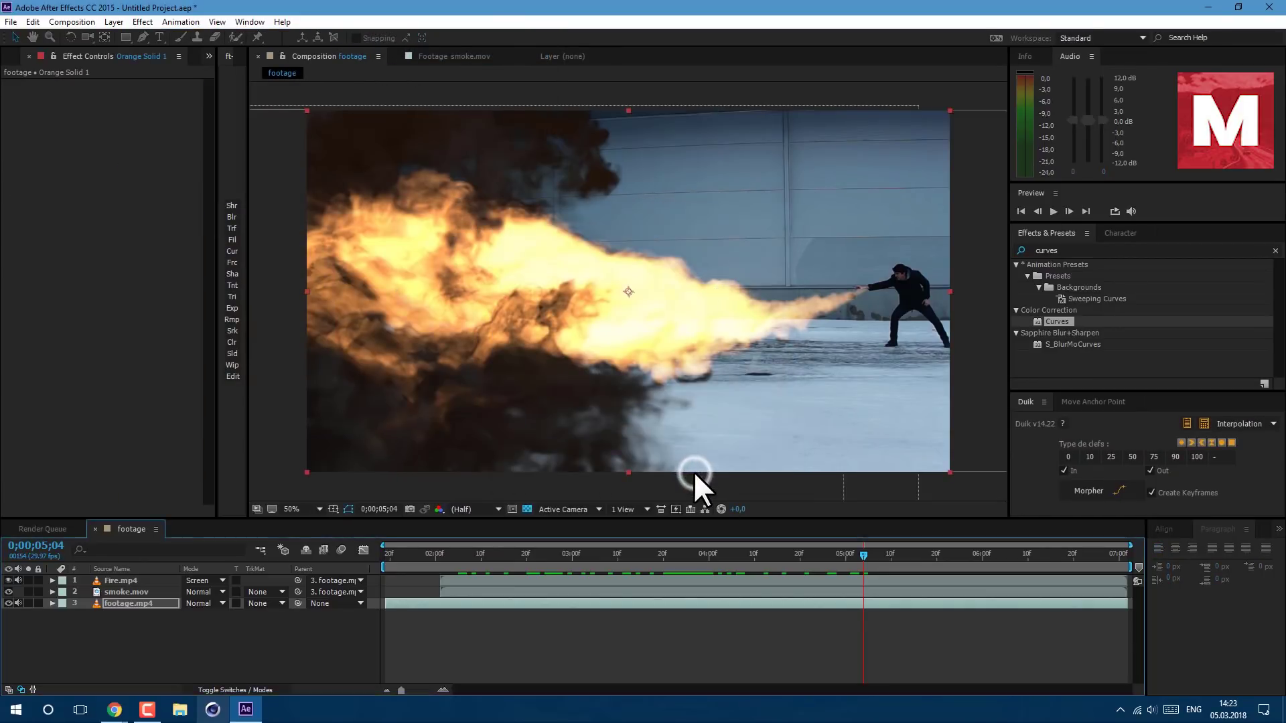
{"action": "left_click", "coordinate": [124, 37]}
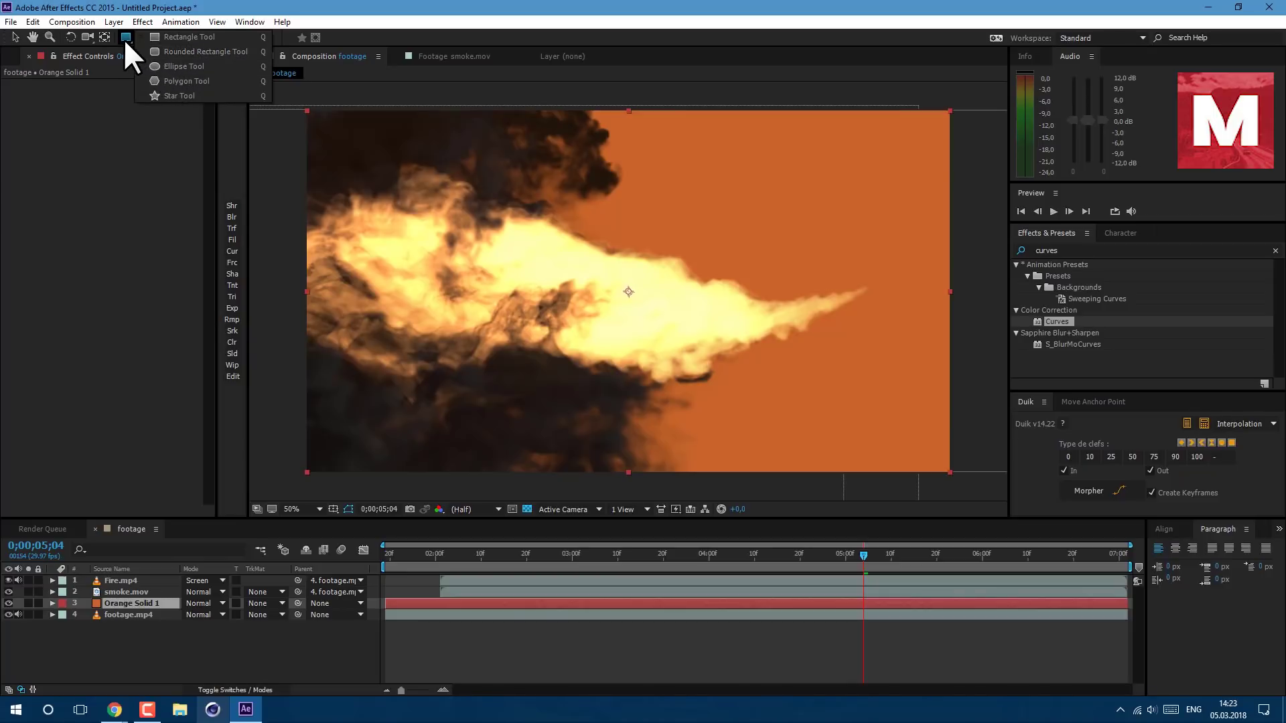
- Move the solid to the top, mask the flame with an ellipse feathered ~394 px, and blend it with Add
{"action": "left_click", "coordinate": [160, 64]}
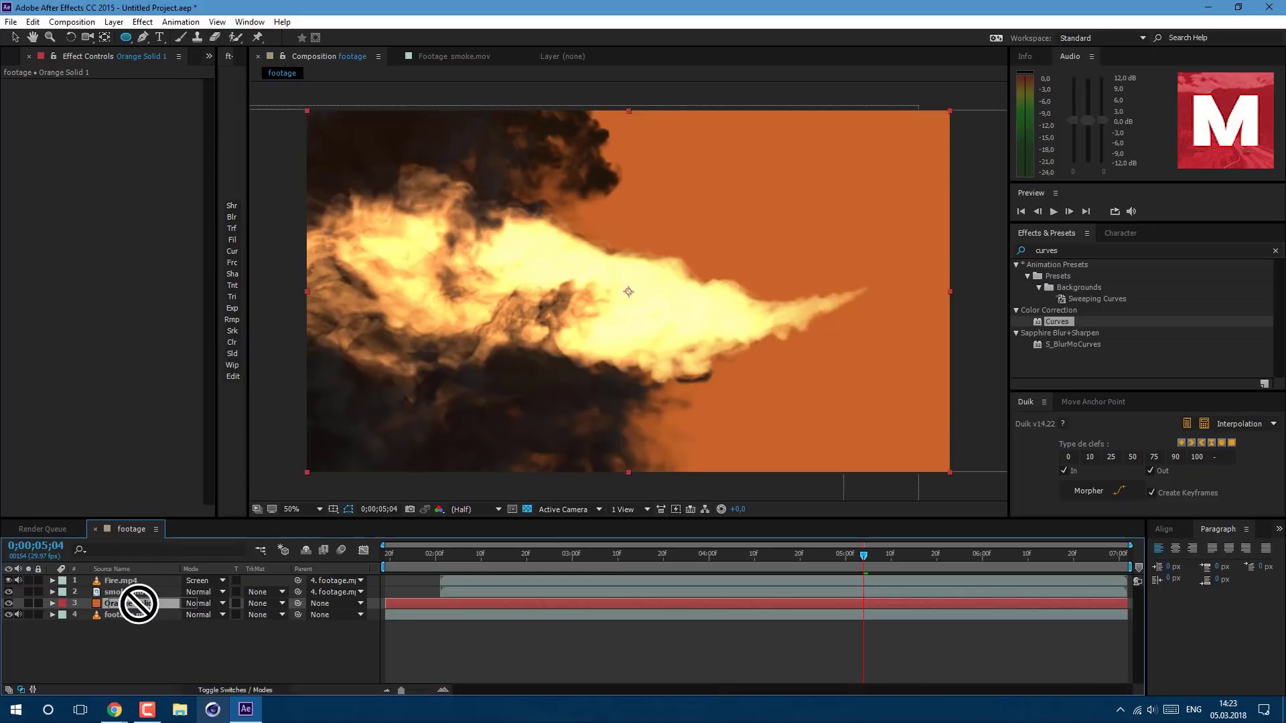
{"action": "left_click_drag", "start_coordinate": [138, 603], "coordinate": [140, 576]}
{"action": "mouse_move", "coordinate": [402, 194]}
{"action": "left_mouse_down"}
{"action": "mouse_move", "coordinate": [655, 345]}
{"action": "mouse_move", "coordinate": [663, 322]}
{"action": "left_mouse_up"}
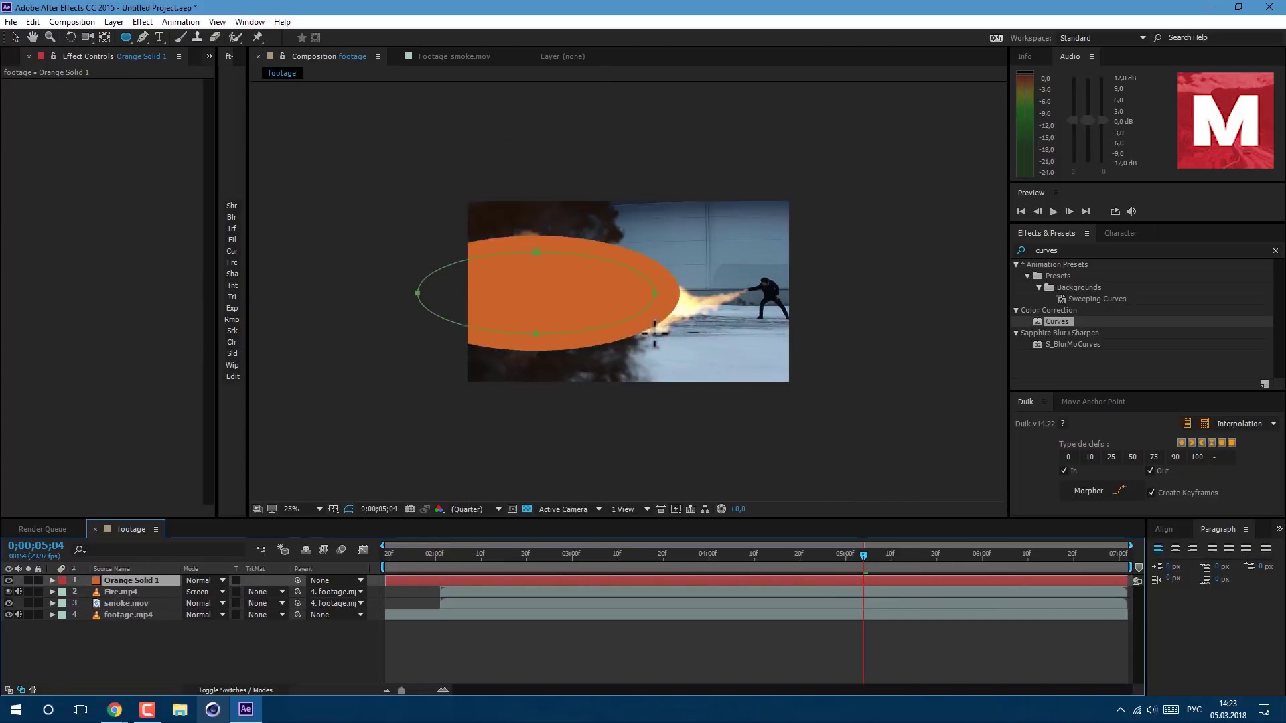
{"action": "key", "text": "f"}
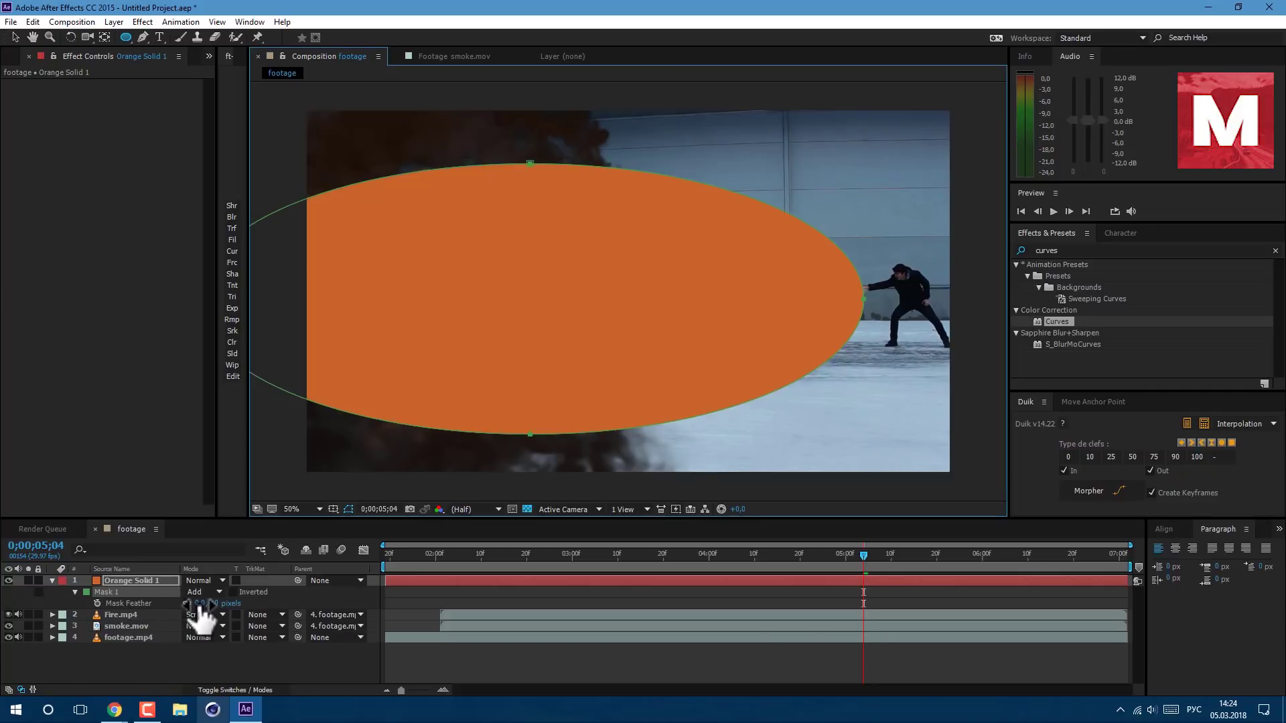
{"action": "left_click_drag", "start_coordinate": [199, 603], "coordinate": [201, 606]}
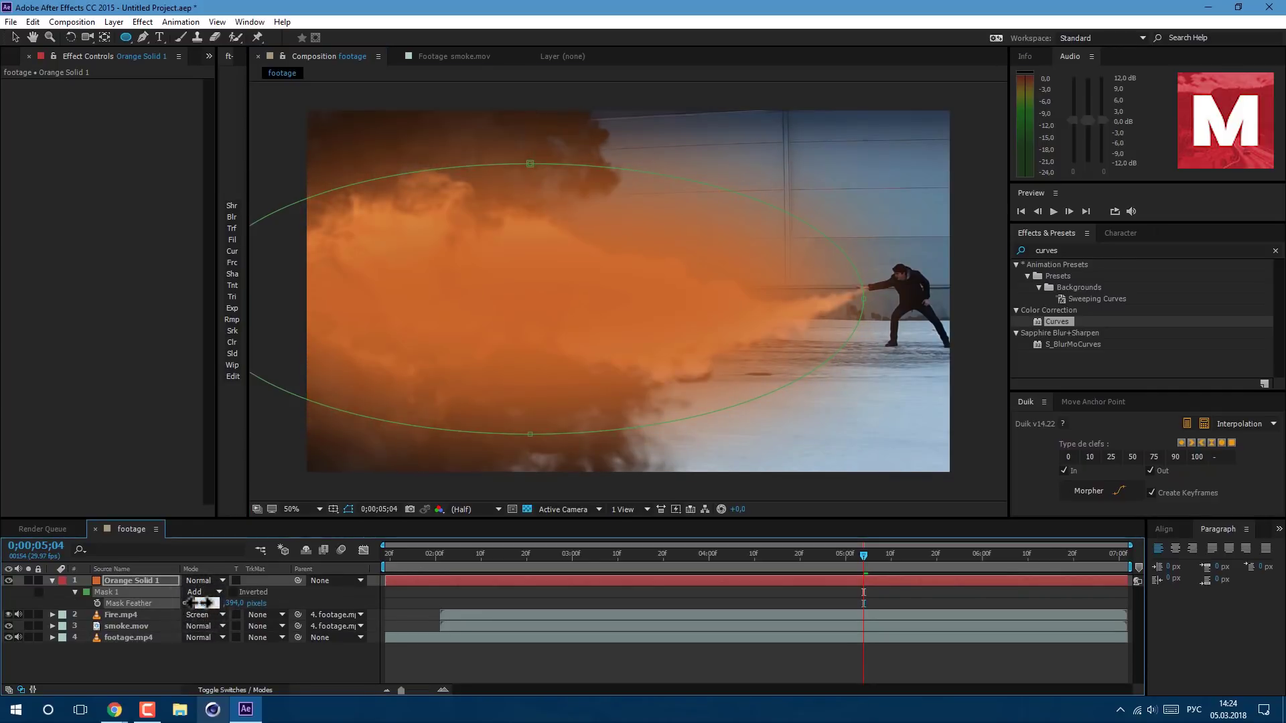
{"action": "left_click", "coordinate": [203, 581]}
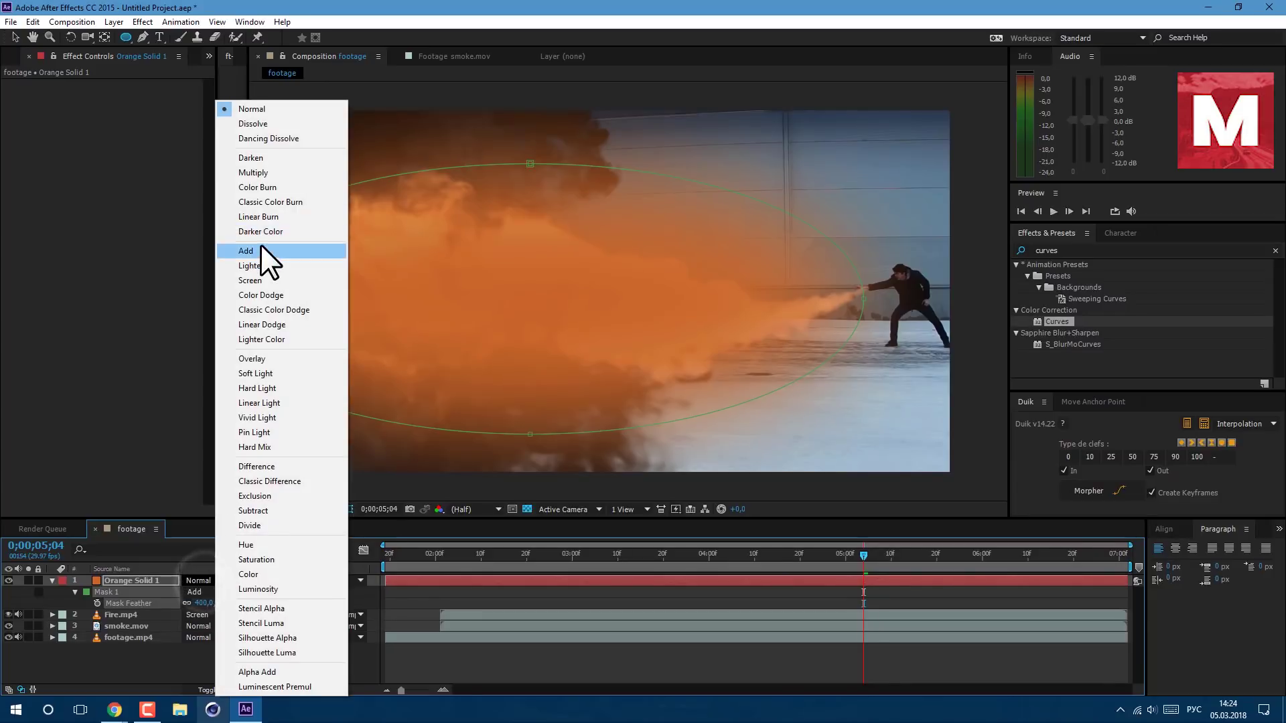
{"action": "left_click", "coordinate": [262, 248]}
- Set the glow's opacity to 55%, keyframed from 0% at 02;01
{"action": "key", "text": "t"}
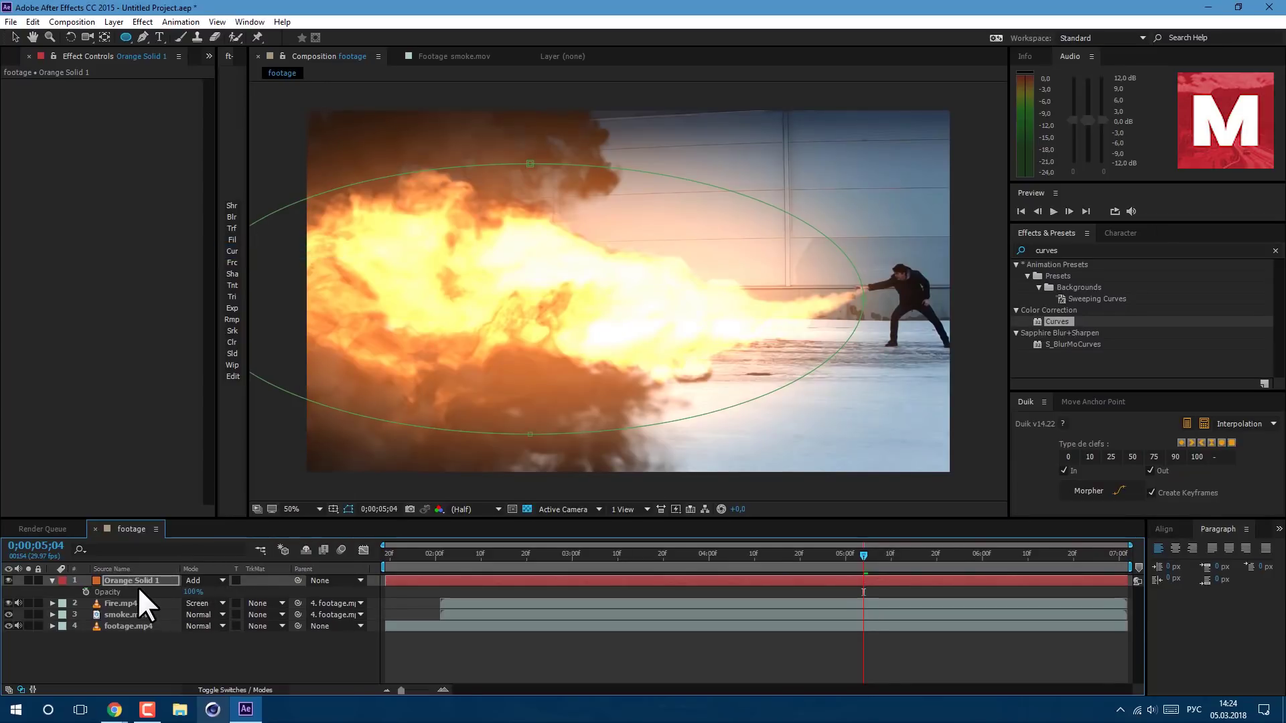
{"action": "left_click_drag", "start_coordinate": [194, 597], "coordinate": [171, 589]}
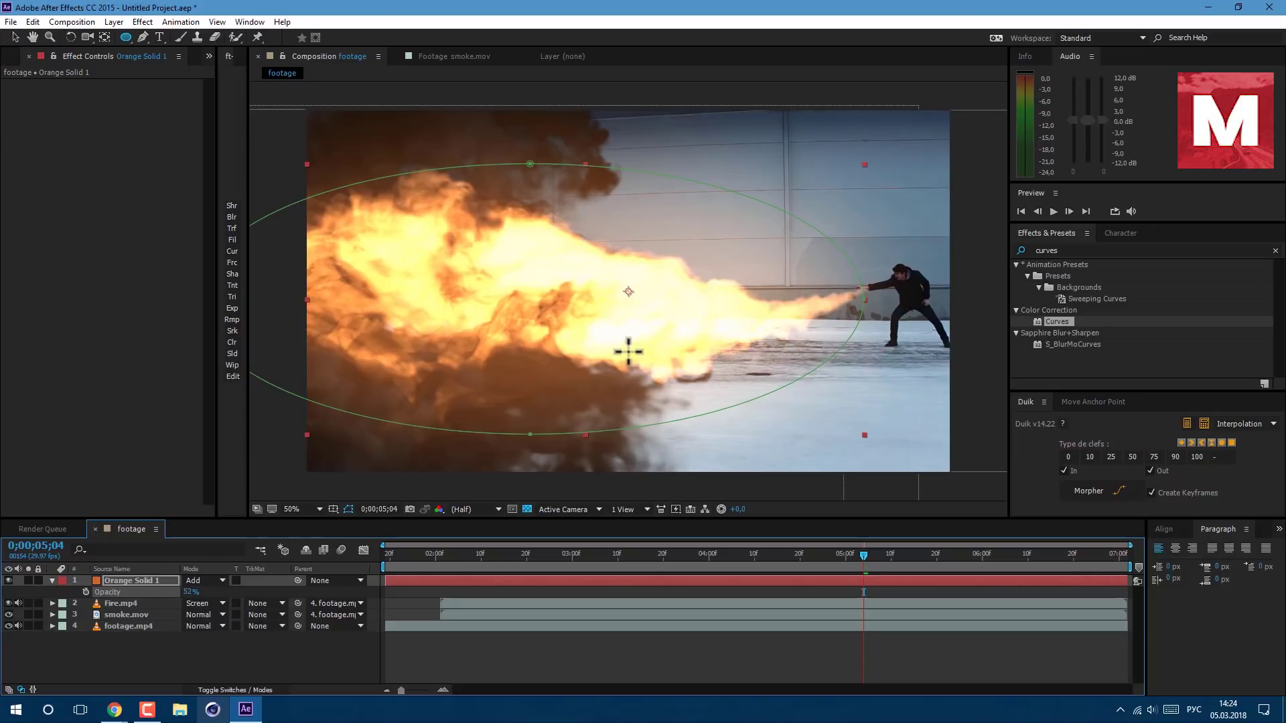
{"action": "left_click_drag", "start_coordinate": [191, 592], "coordinate": [251, 601]}
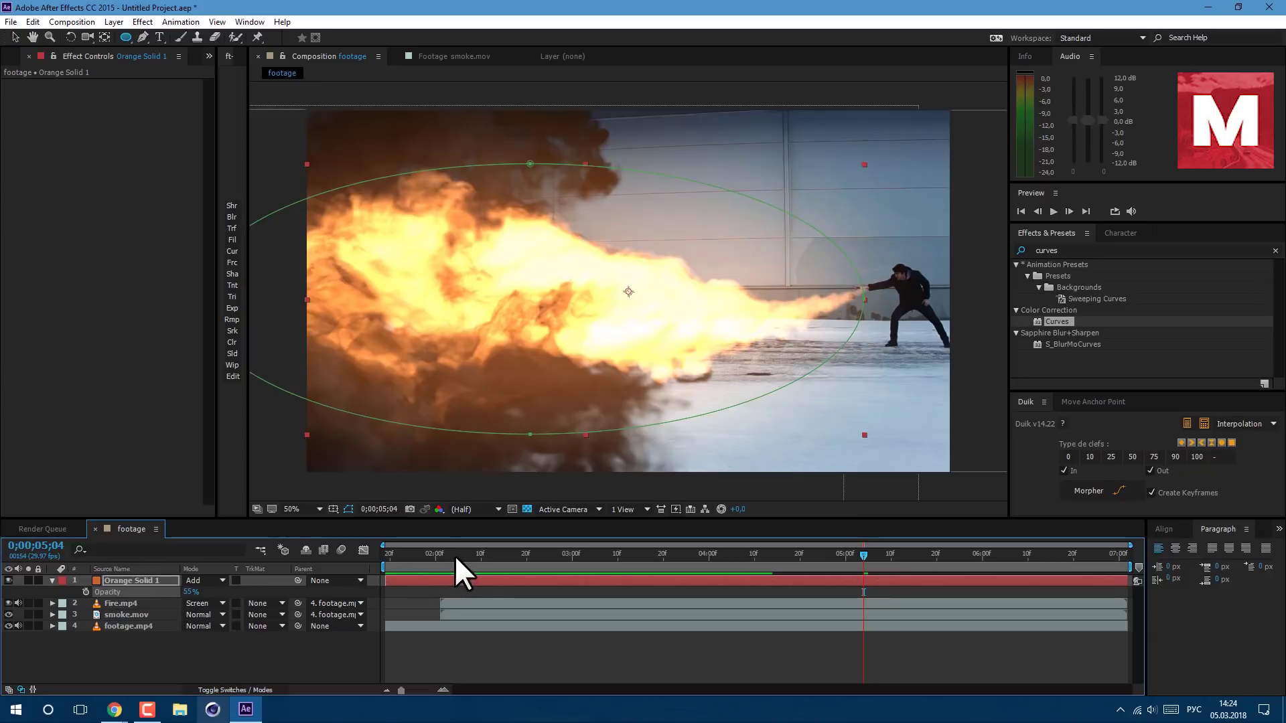
{"action": "mouse_move", "coordinate": [454, 554]}
{"action": "left_mouse_down"}
{"action": "mouse_move", "coordinate": [496, 555]}
{"action": "mouse_move", "coordinate": [440, 557]}
{"action": "left_mouse_up"}
{"action": "left_click", "coordinate": [86, 592]}
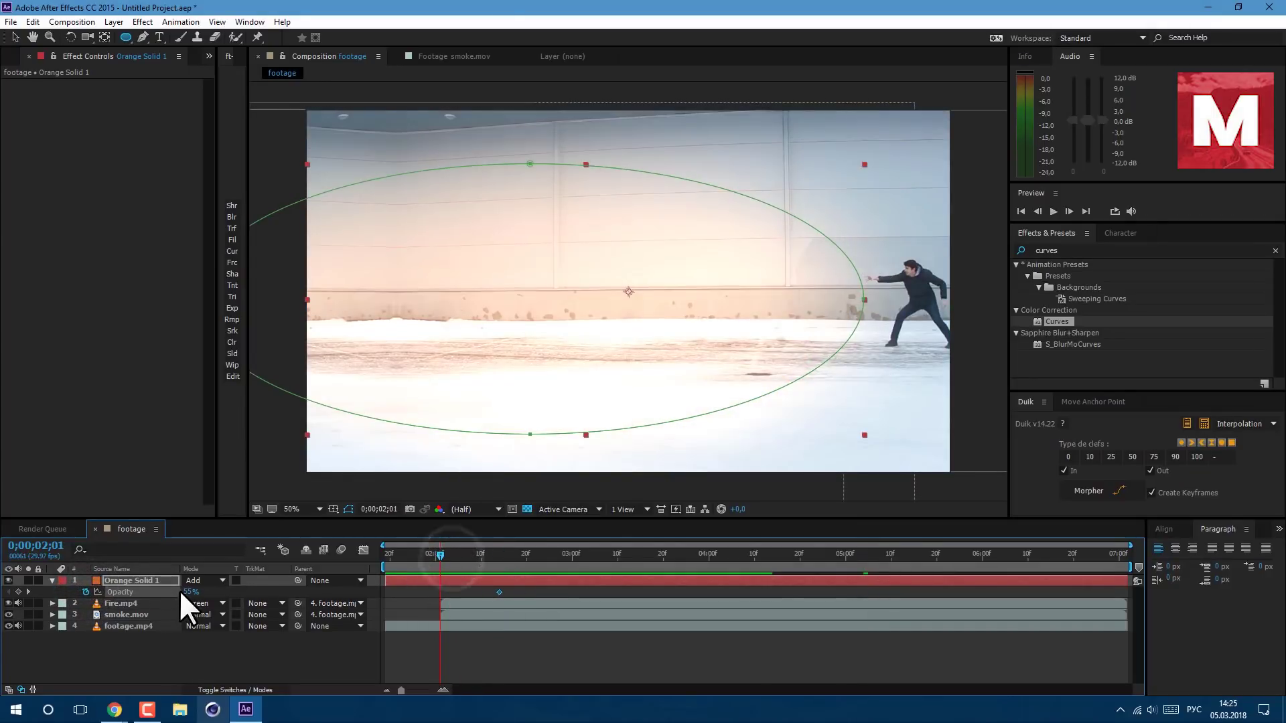
{"action": "left_click", "coordinate": [189, 592]}
{"action": "type", "text": "0"}
{"action": "key", "text": "Return"}
- Shift the Orange Solid layer about 5 frames later and preview the composite
{"action": "left_click", "coordinate": [386, 578]}
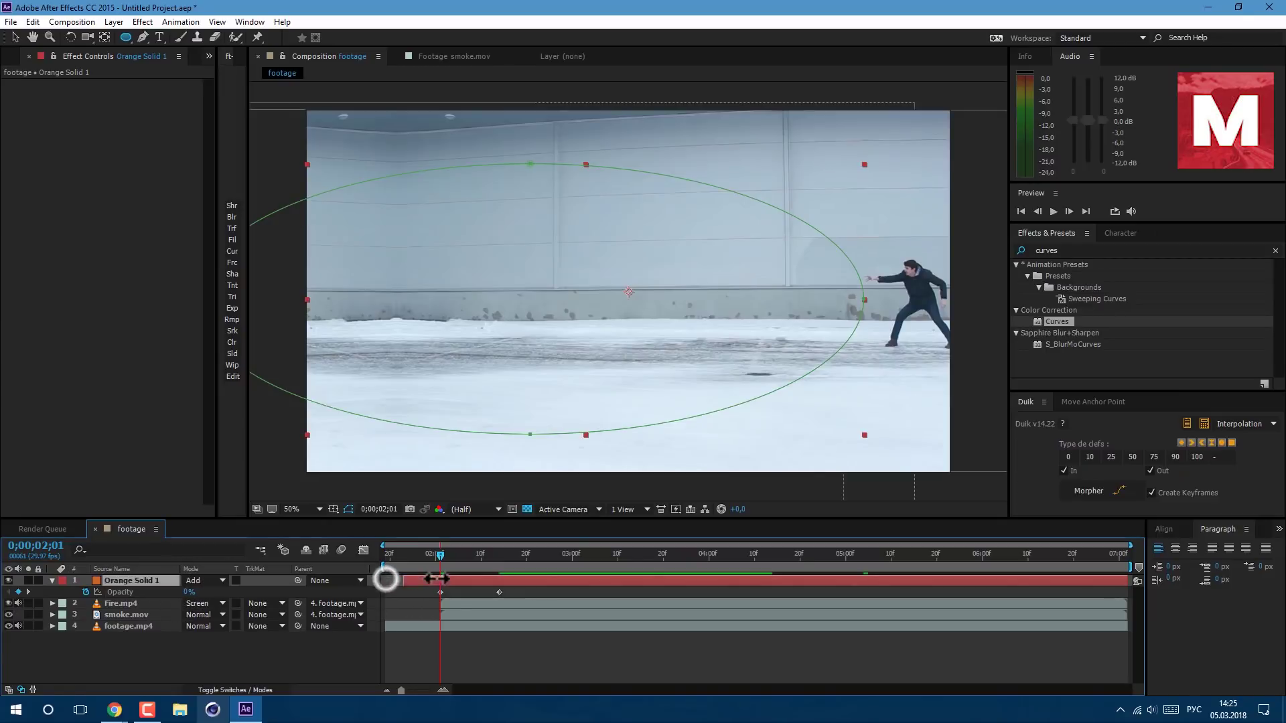
{"action": "left_click_drag", "start_coordinate": [435, 579], "coordinate": [566, 580]}
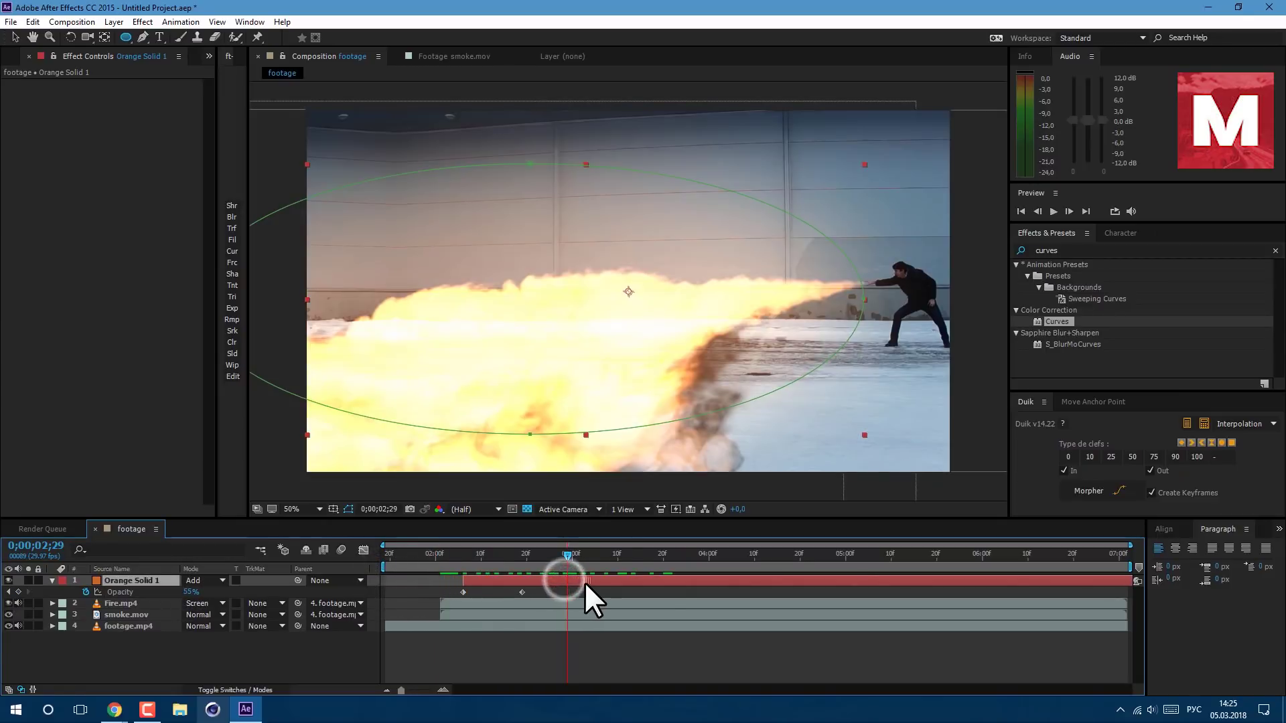
{"action": "left_click", "coordinate": [53, 581]}
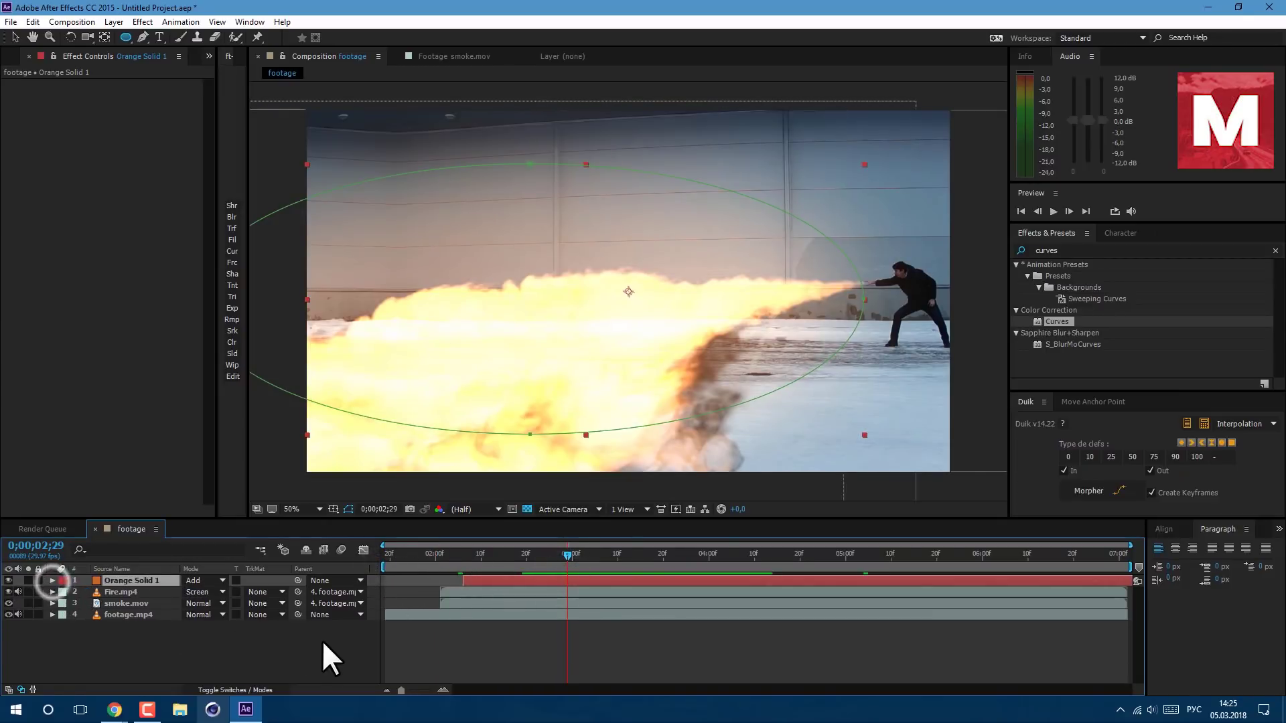
{"action": "key", "text": "space"}
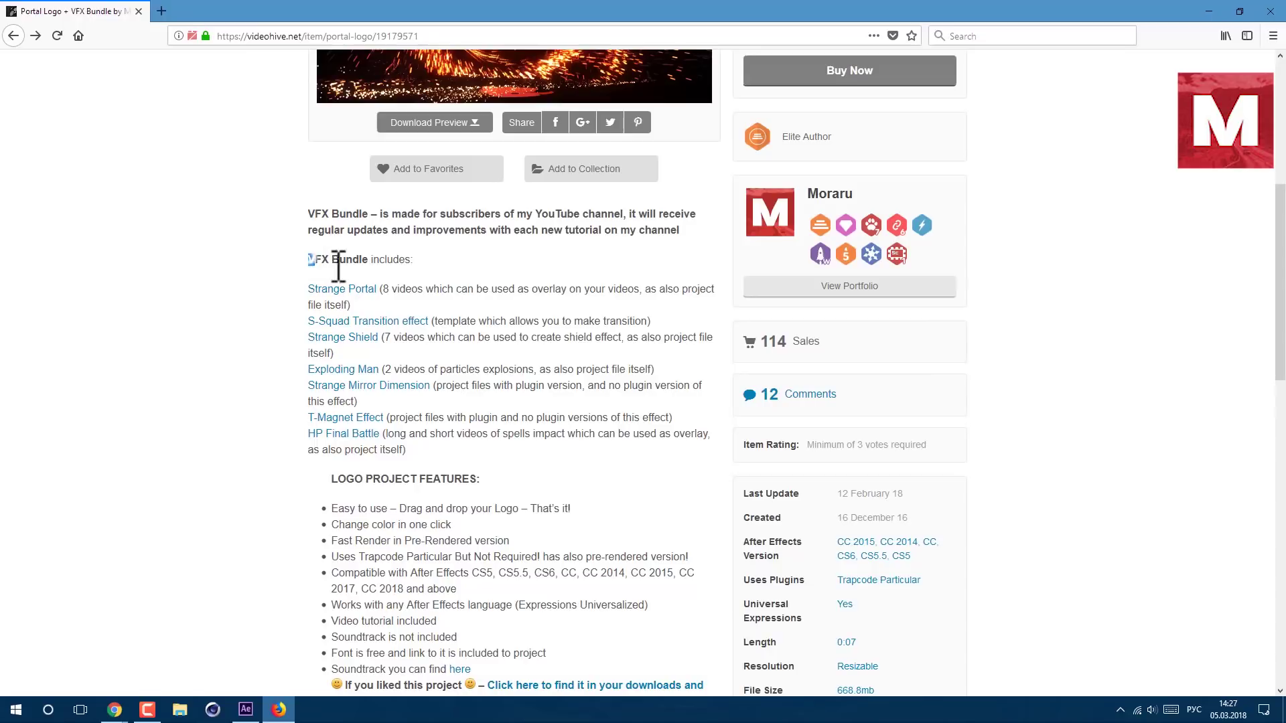
- Read through the VFX Bundle contents list, then scrub the composition forward to 05;17
{"action": "left_click_drag", "start_coordinate": [338, 266], "coordinate": [597, 453]}
{"action": "left_click", "coordinate": [598, 452]}
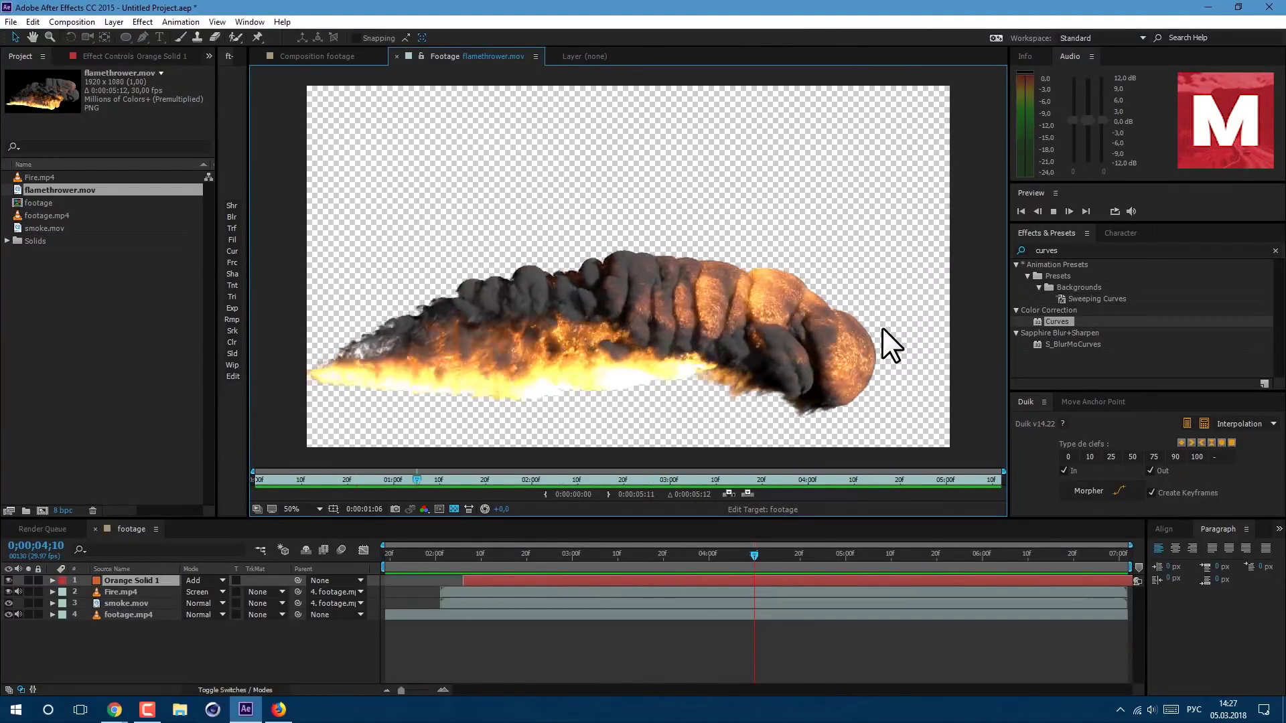
{"action": "left_click", "coordinate": [700, 554]}
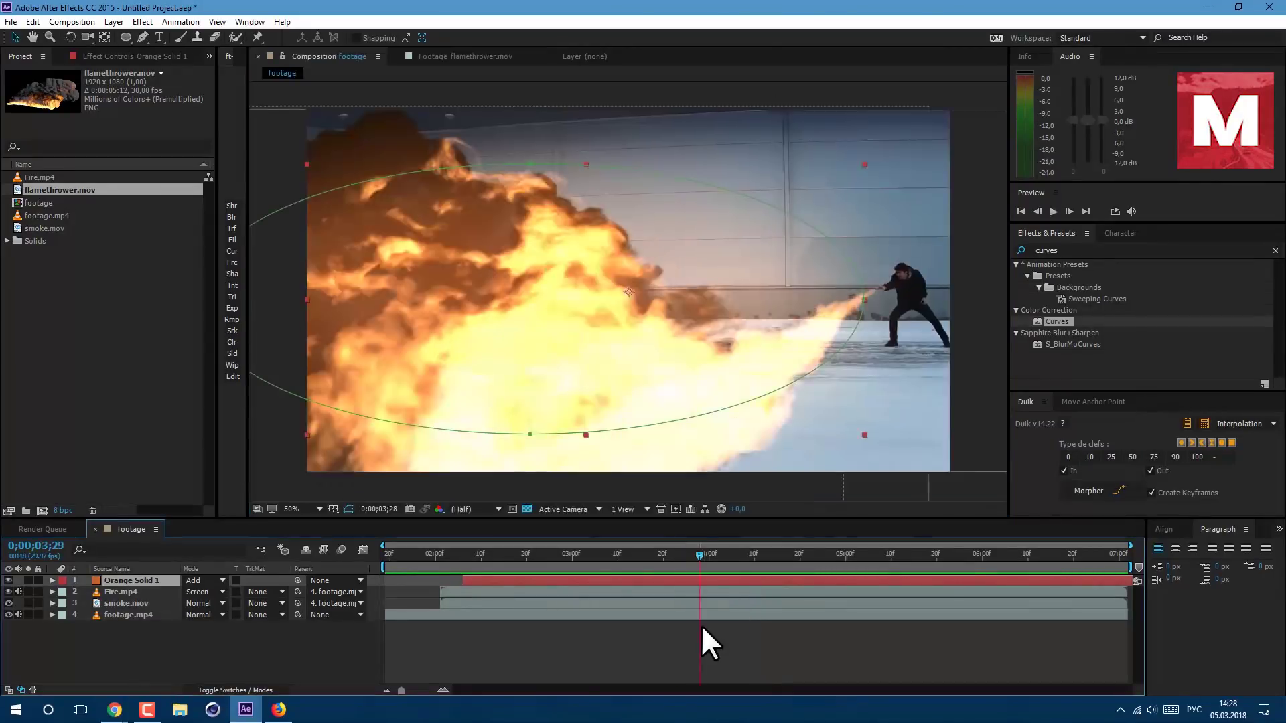
{"action": "left_click_drag", "start_coordinate": [774, 556], "coordinate": [923, 572]}
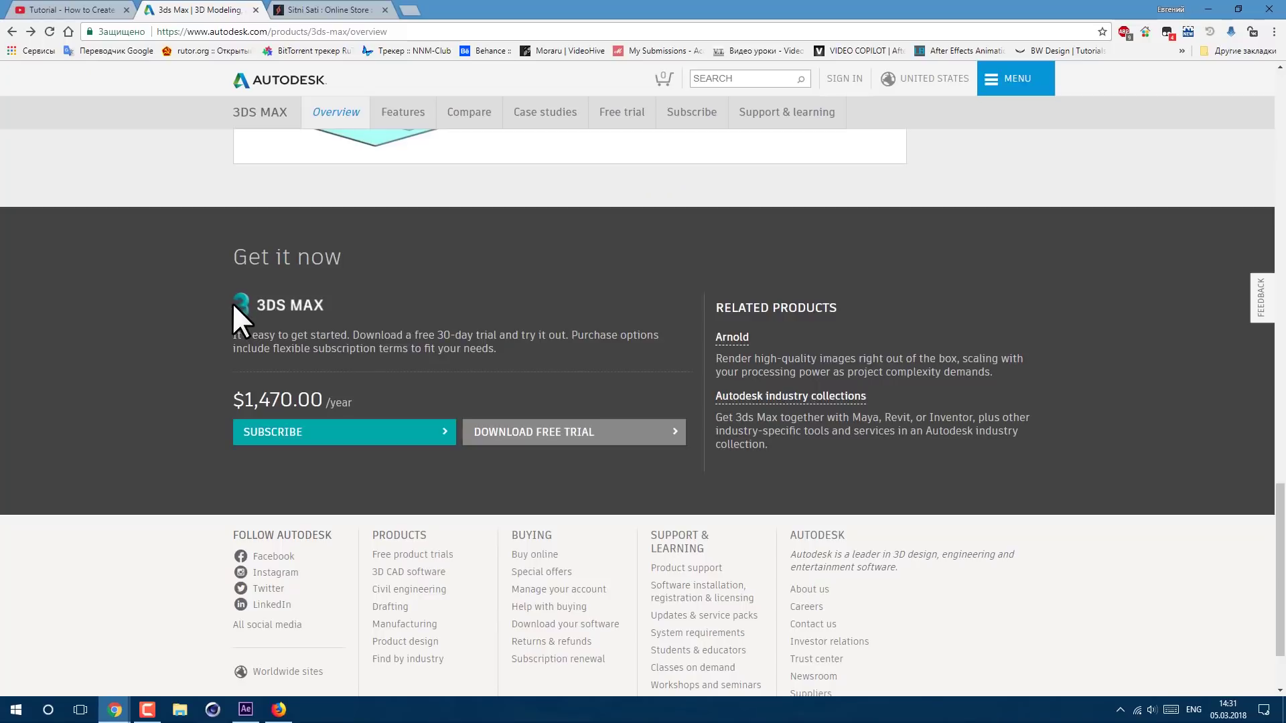
- Compare the 3ds Max $1,470.00/year price with FumeFX 4.1's 845 USD across browser tabs
{"action": "left_click", "coordinate": [226, 397]}
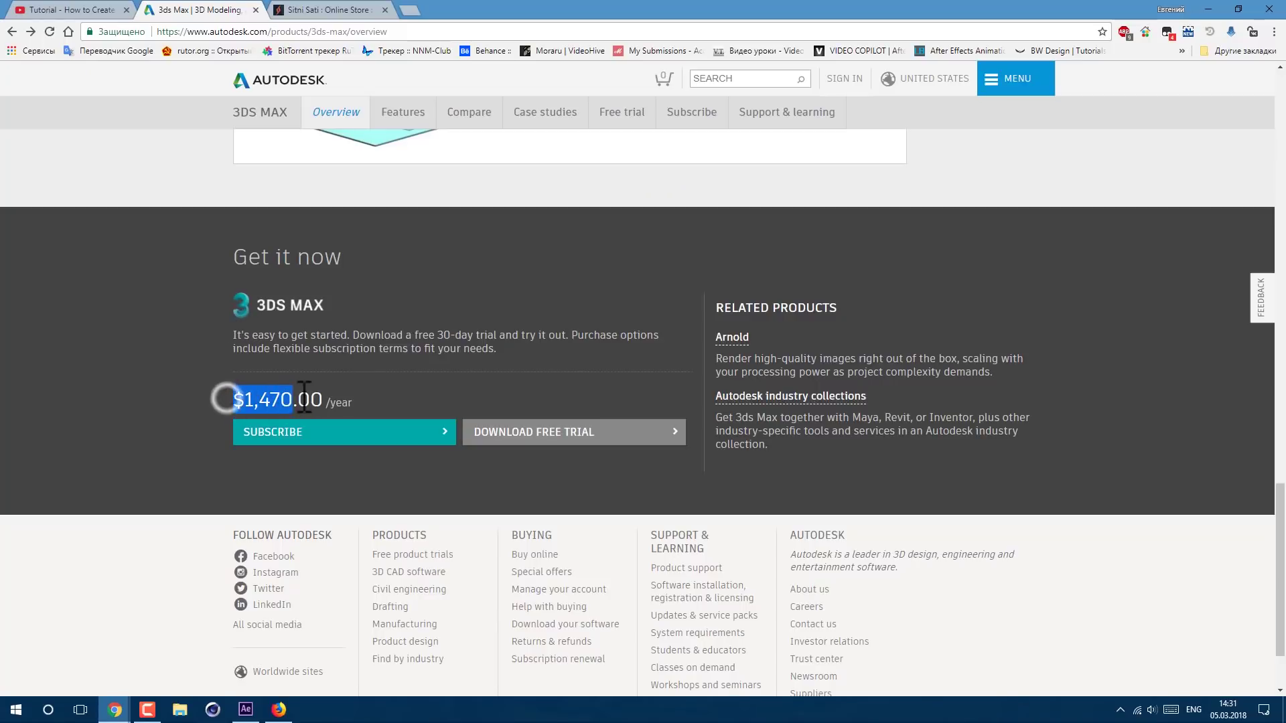
{"action": "key", "text": "ctrl+Tab"}
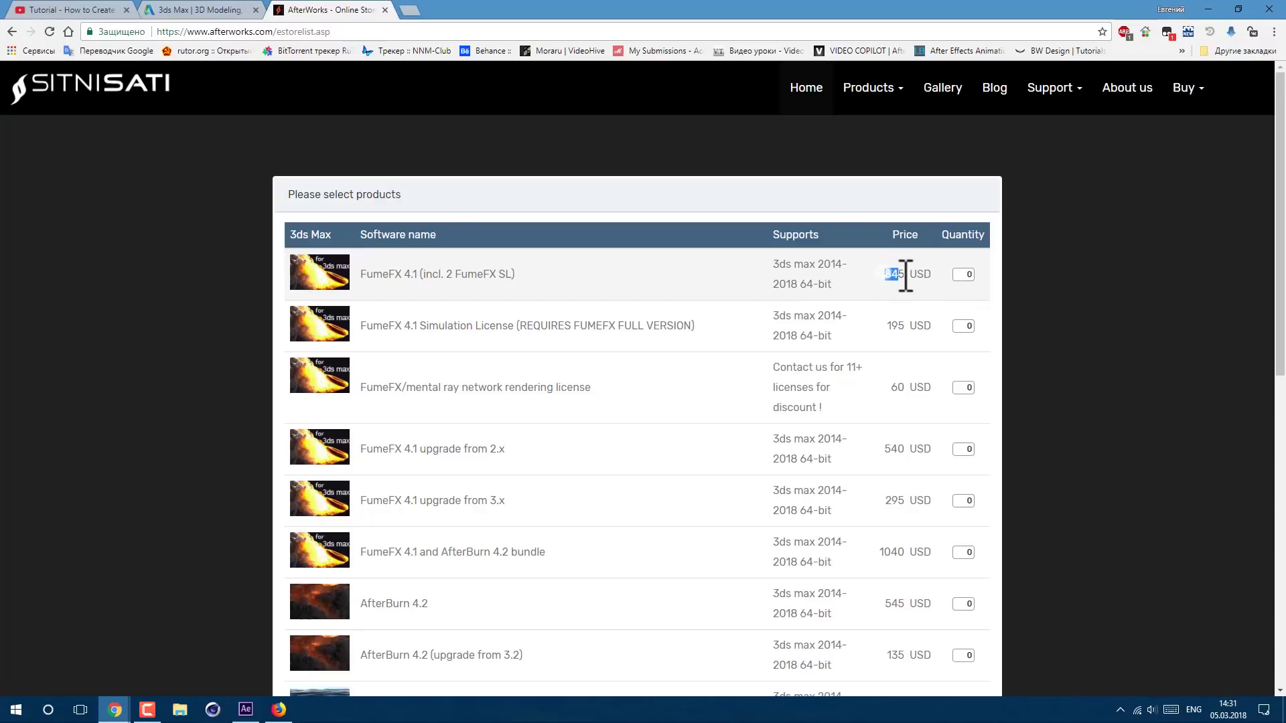
{"action": "left_click_drag", "start_coordinate": [882, 274], "coordinate": [938, 275]}
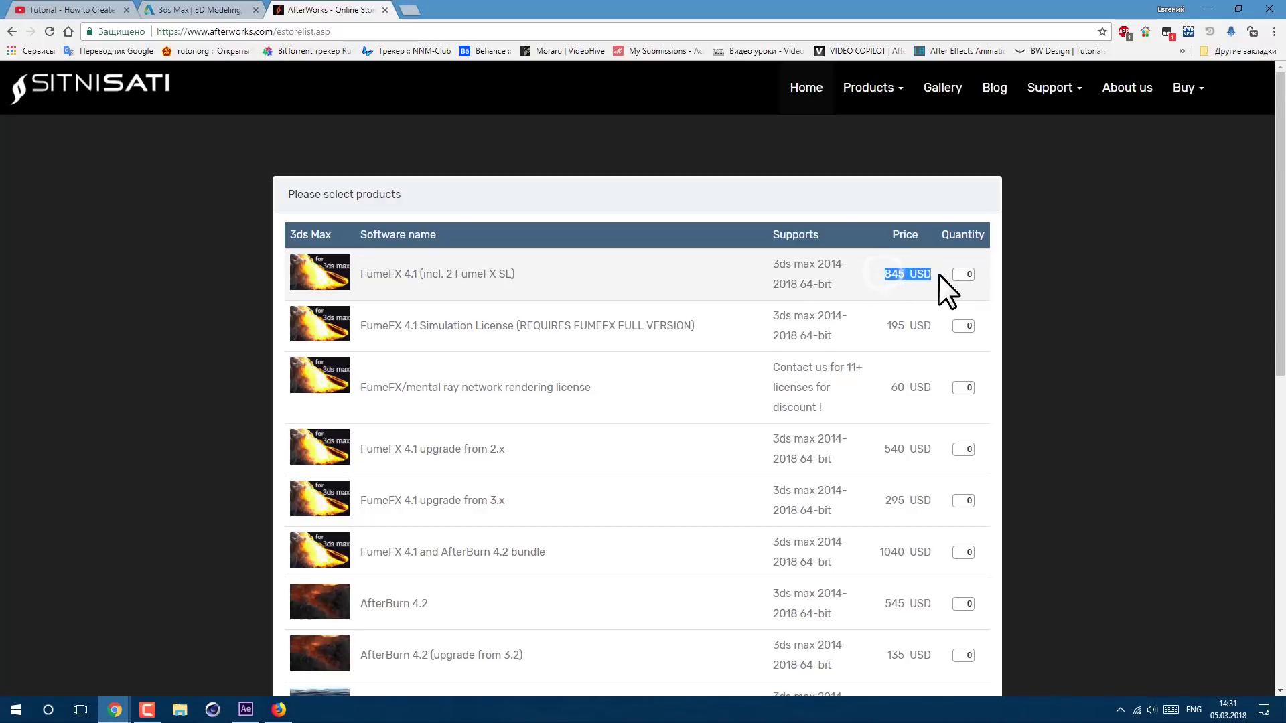
{"action": "left_click", "coordinate": [79, 10]}
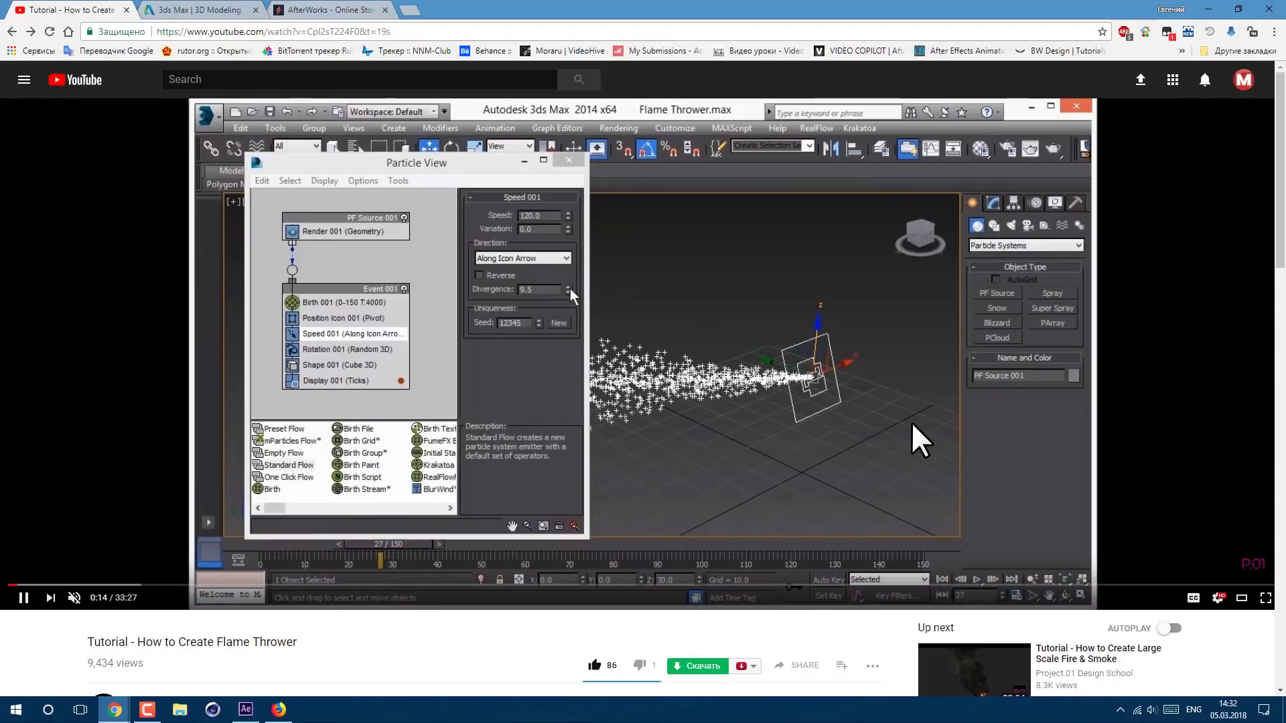
{"action": "left_click", "coordinate": [201, 10]}
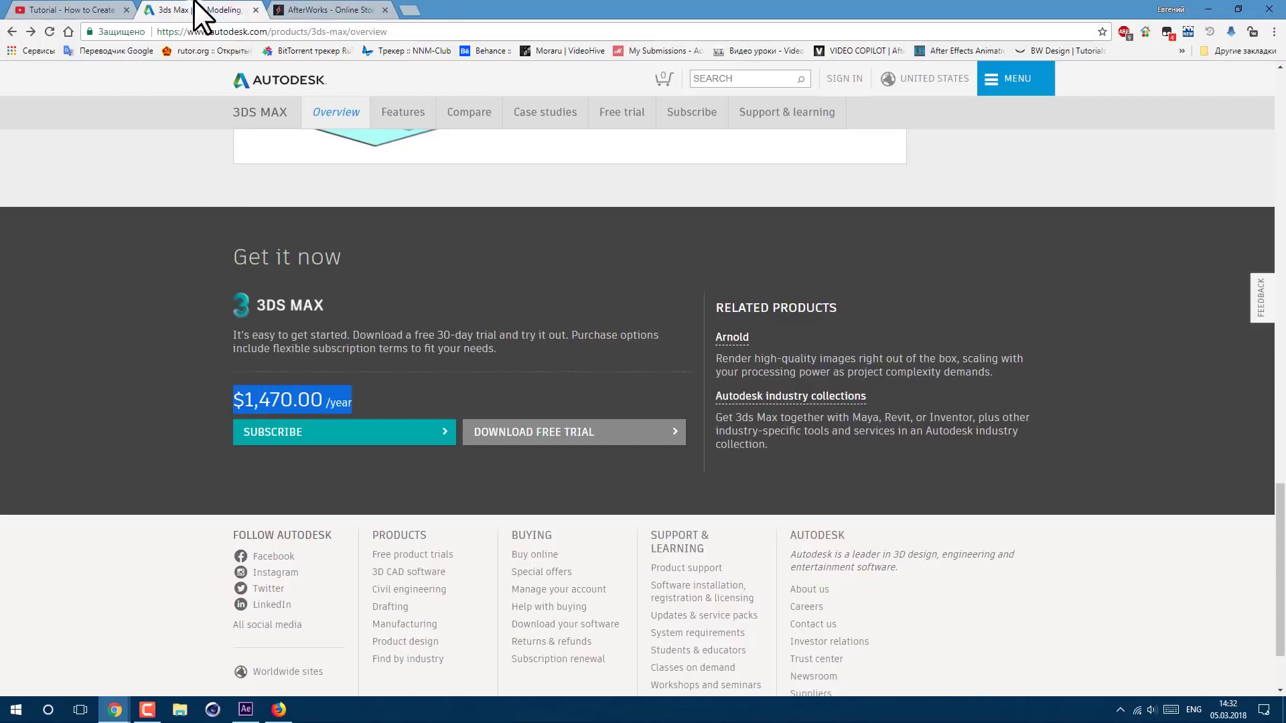
{"action": "triple_click", "coordinate": [305, 396]}
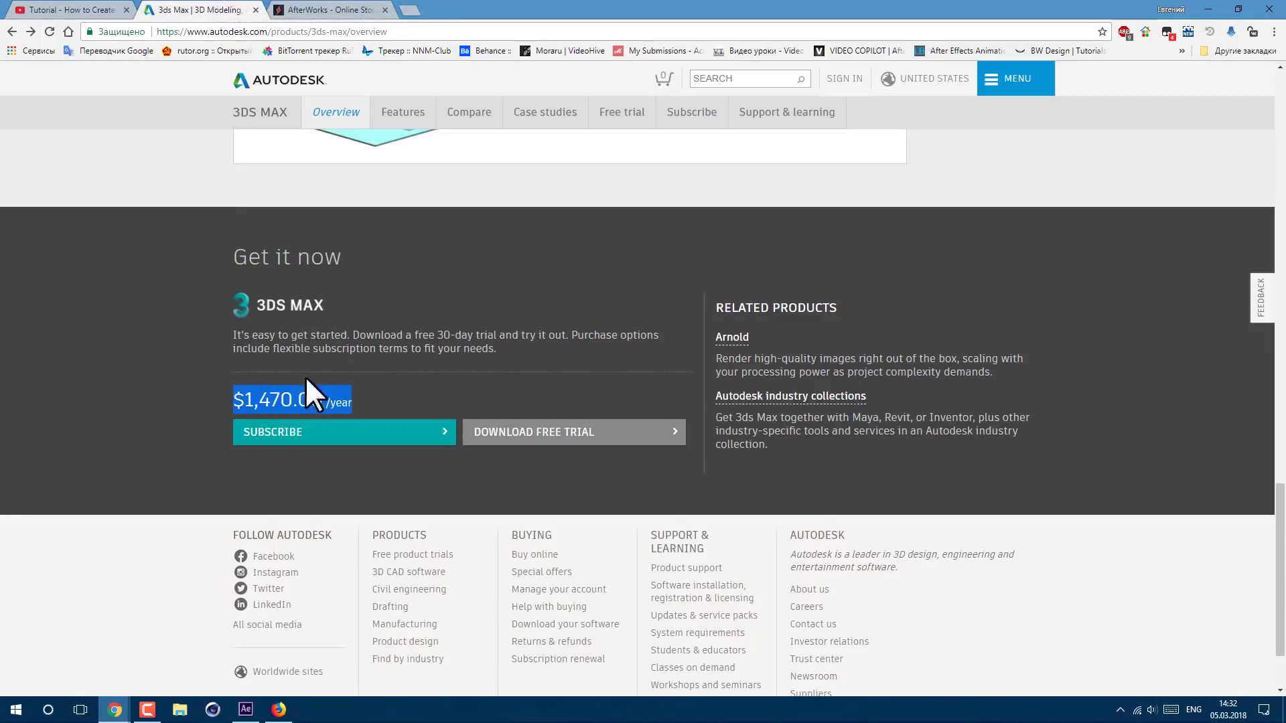
{"action": "left_click", "coordinate": [321, 9]}
{"action": "left_click_drag", "start_coordinate": [893, 267], "coordinate": [891, 267]}
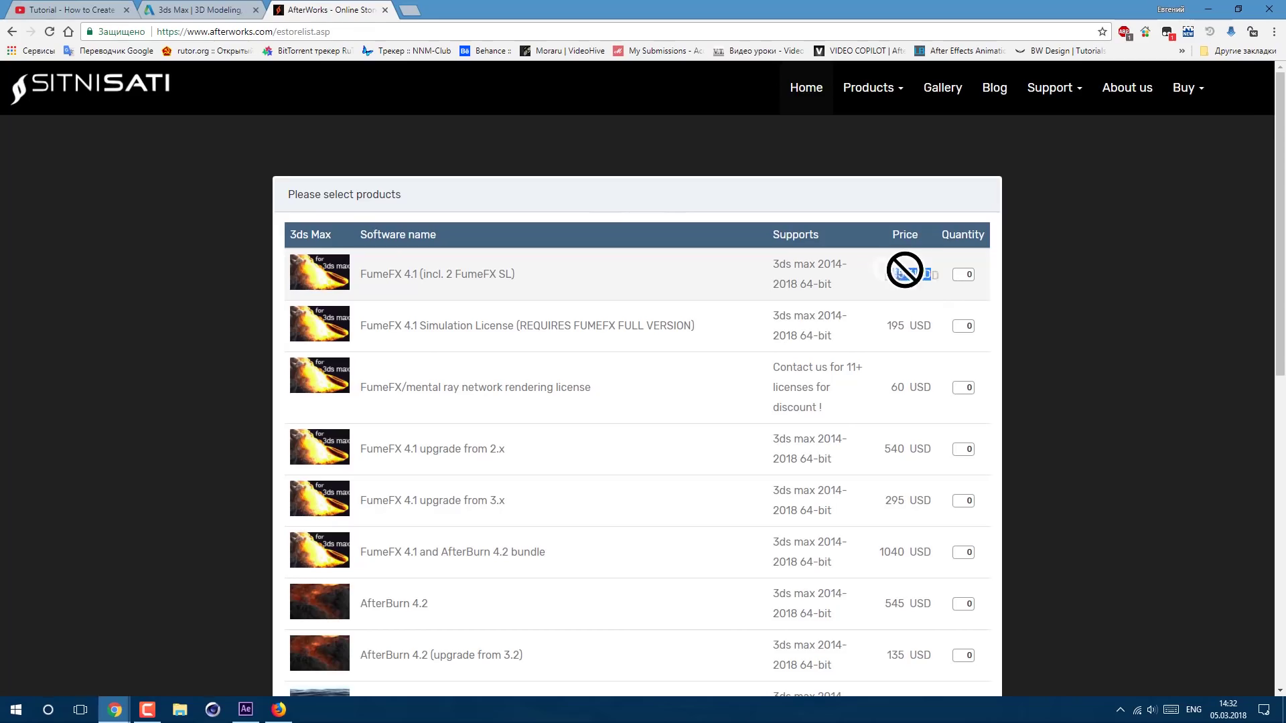